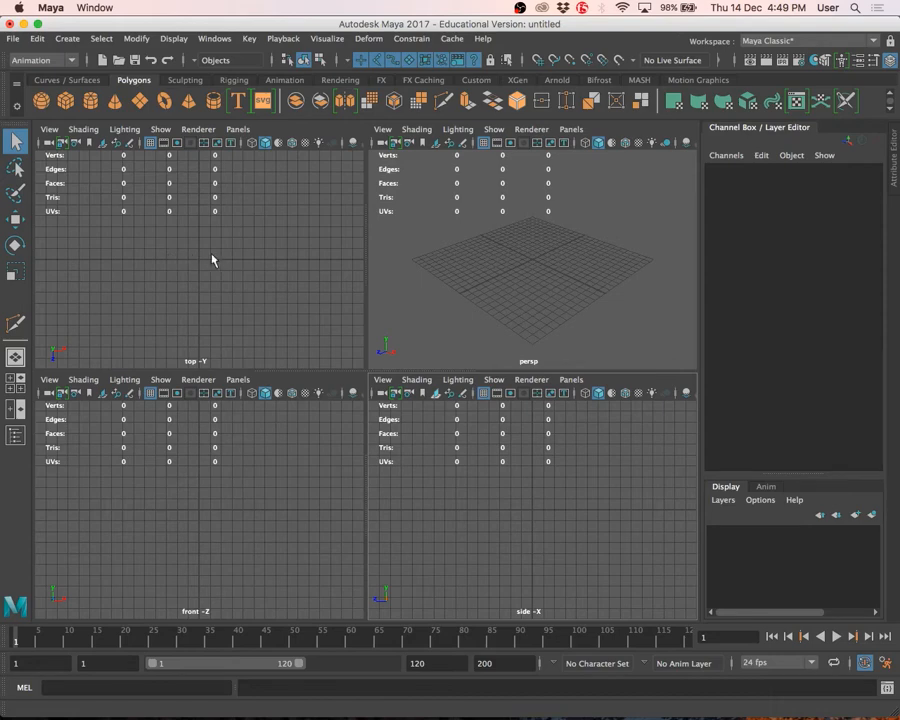
- Maximize the front orthographic view so it fills the whole workspace
left_click(530, 248)
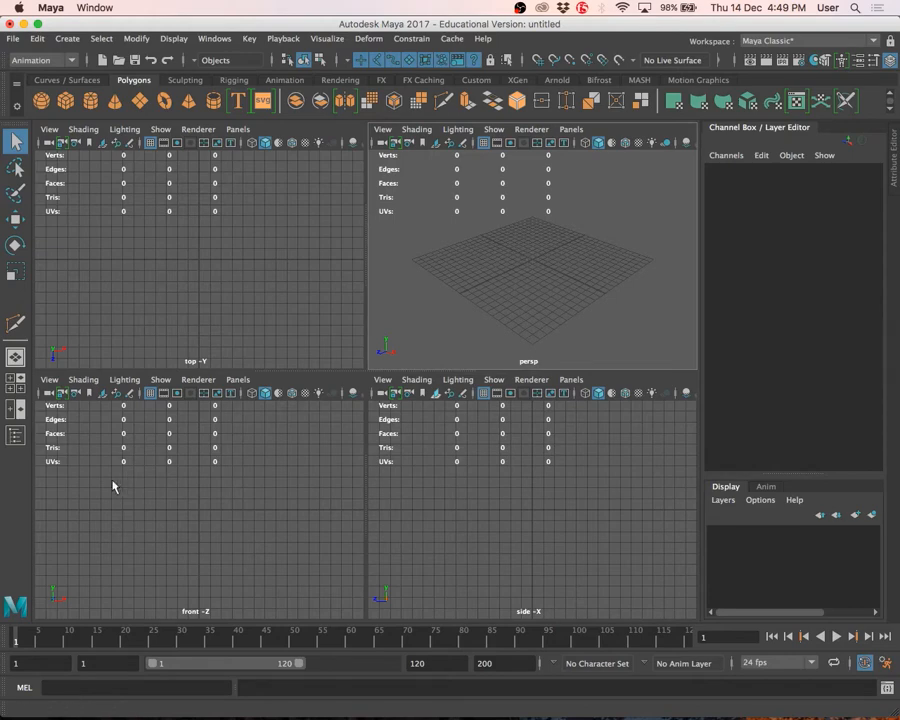
key("space")
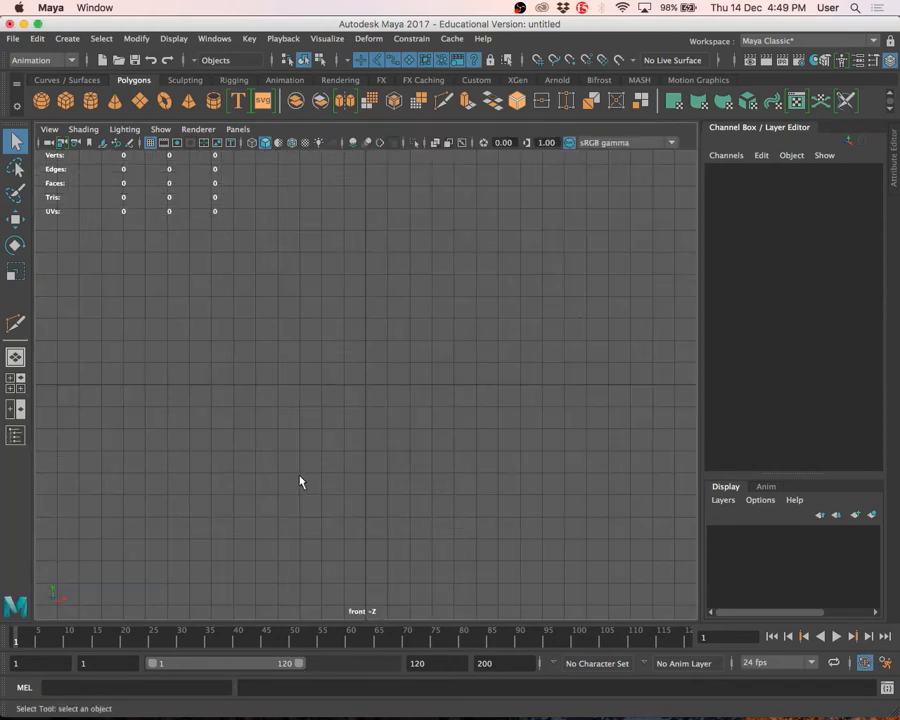
left_click(54, 131)
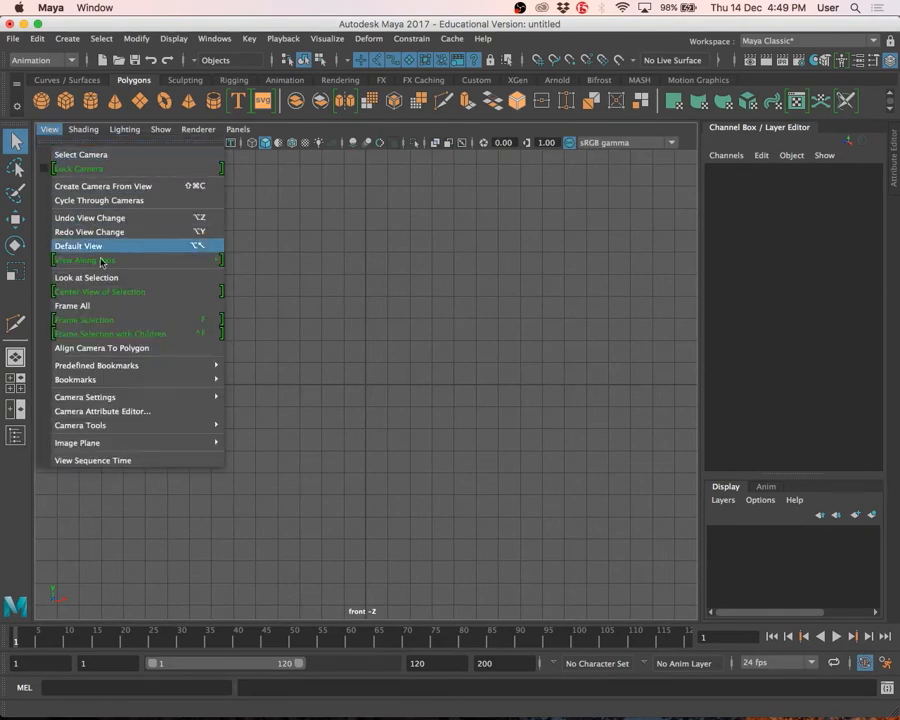
mouse_move(158, 440)
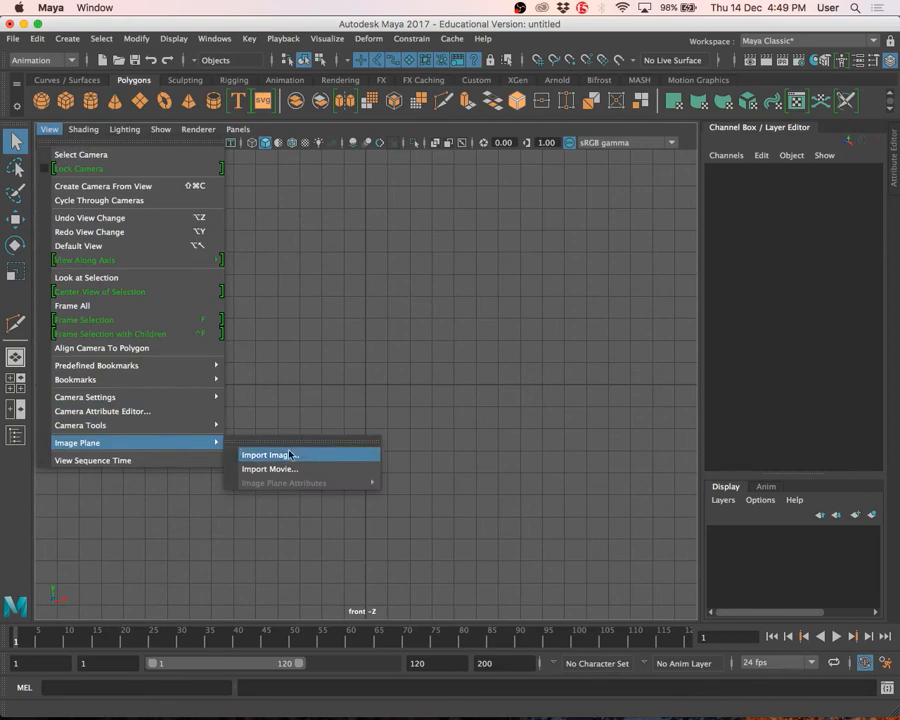
left_click(347, 304)
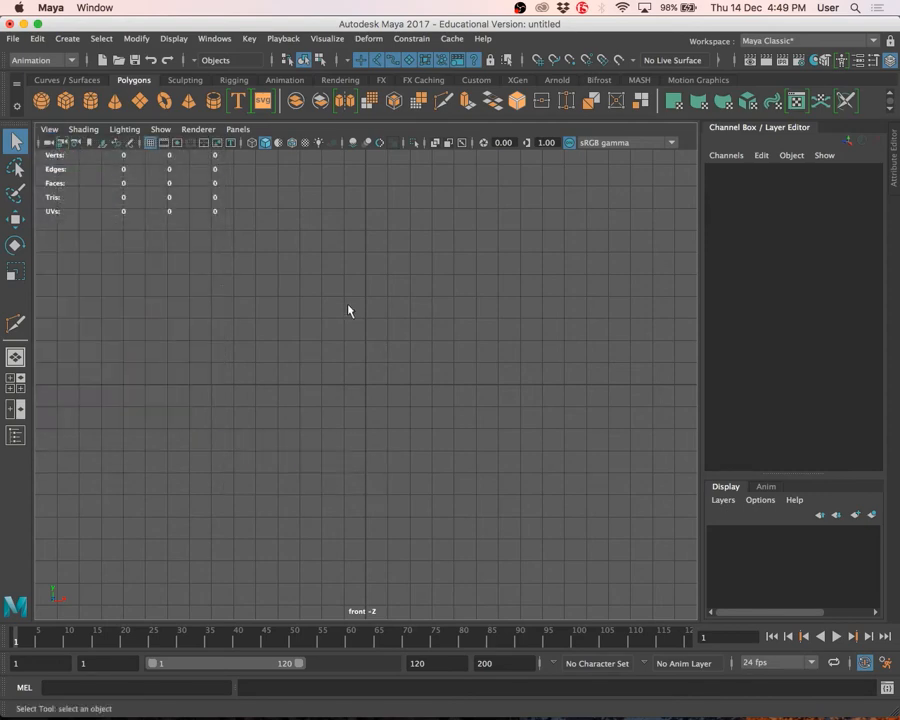
- Find the dino model-sheet JPG in the sourceimages folder of the desktop's ASG2 Example project and preview it
key("F11")
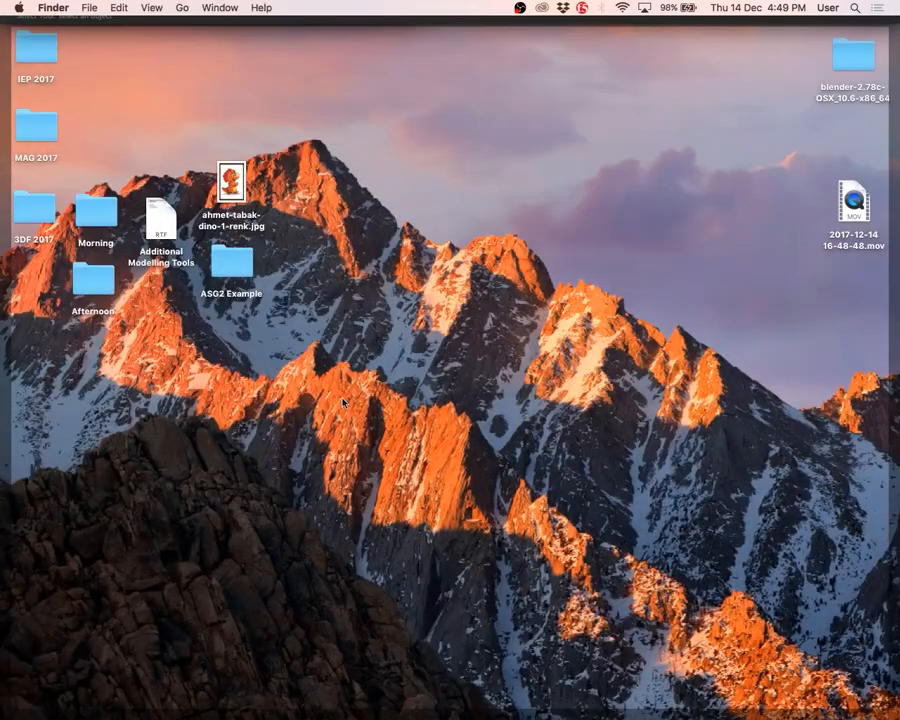
left_click(233, 258)
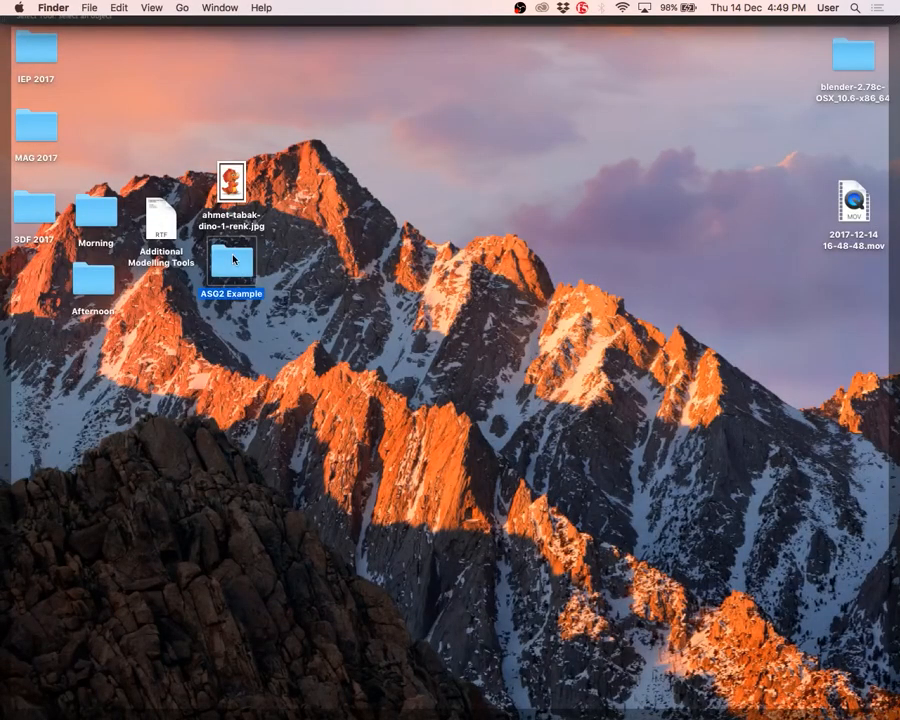
double_click(233, 258)
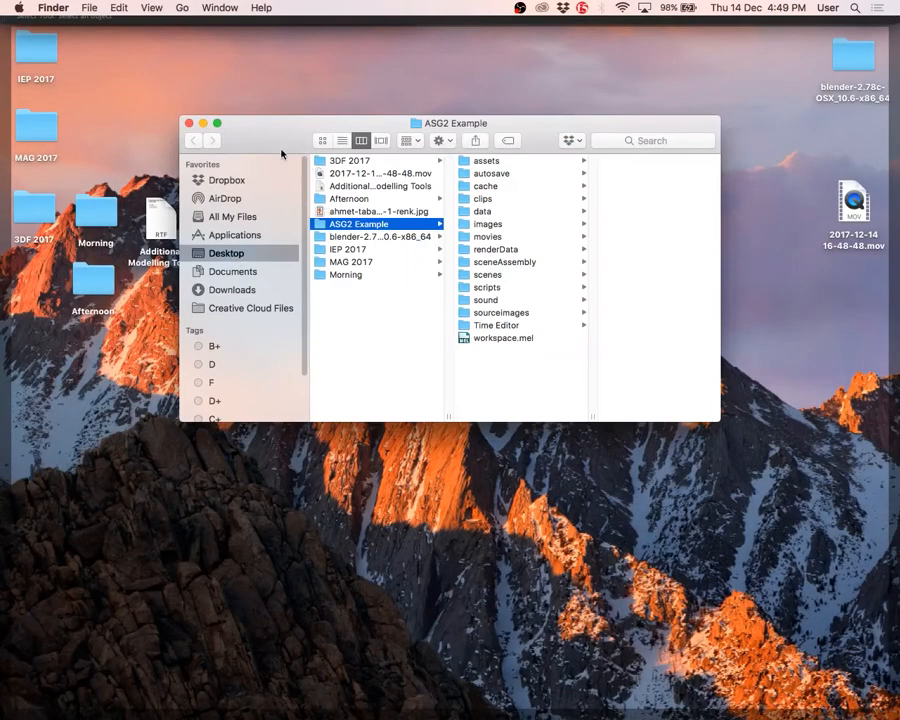
left_click_drag(281, 153, 282, 276)
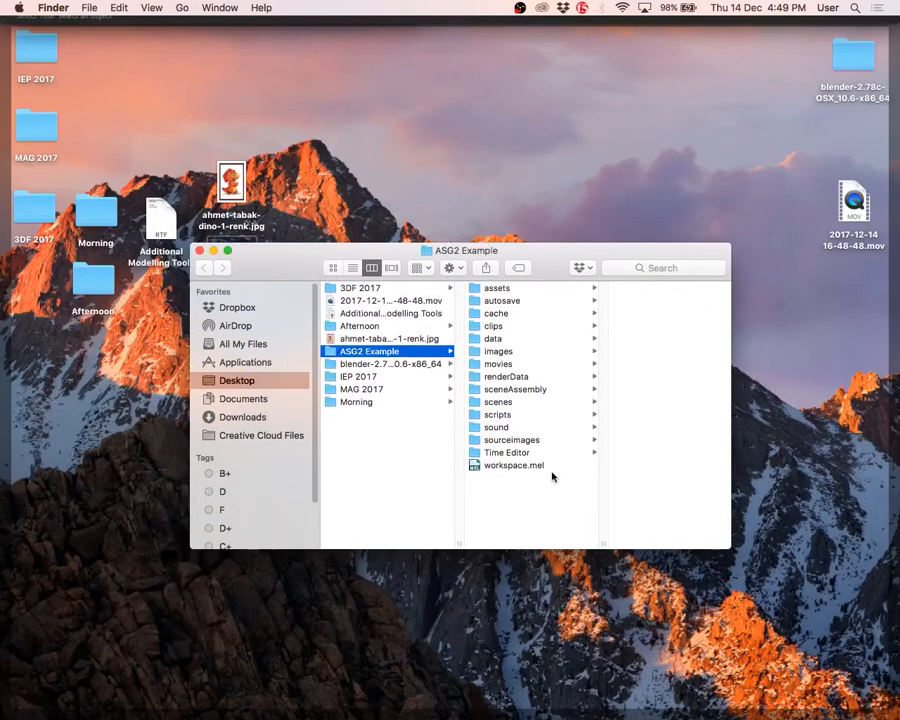
left_click(525, 441)
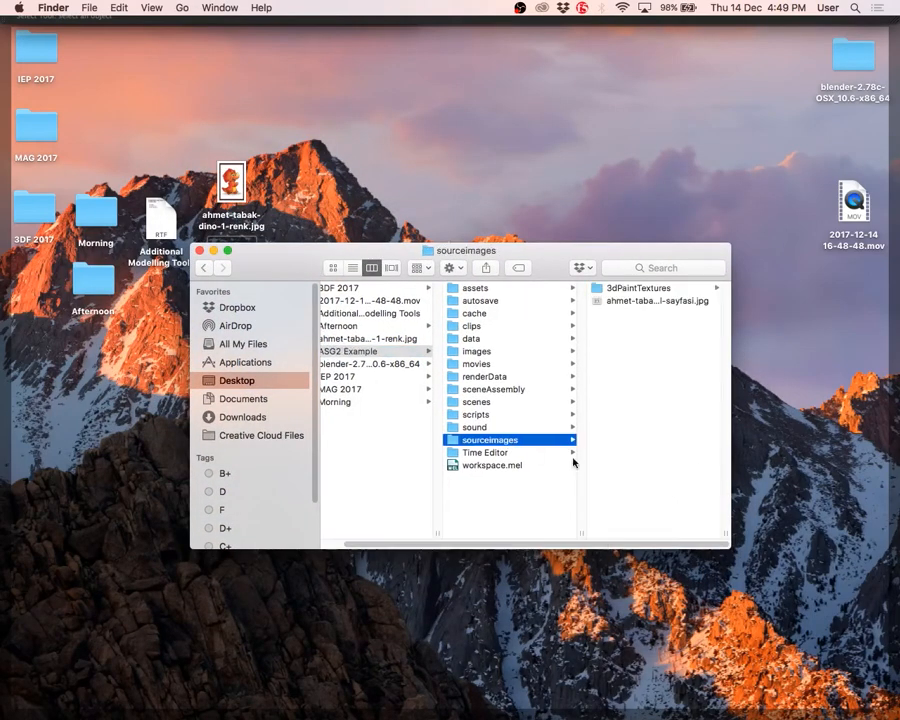
left_click(664, 301)
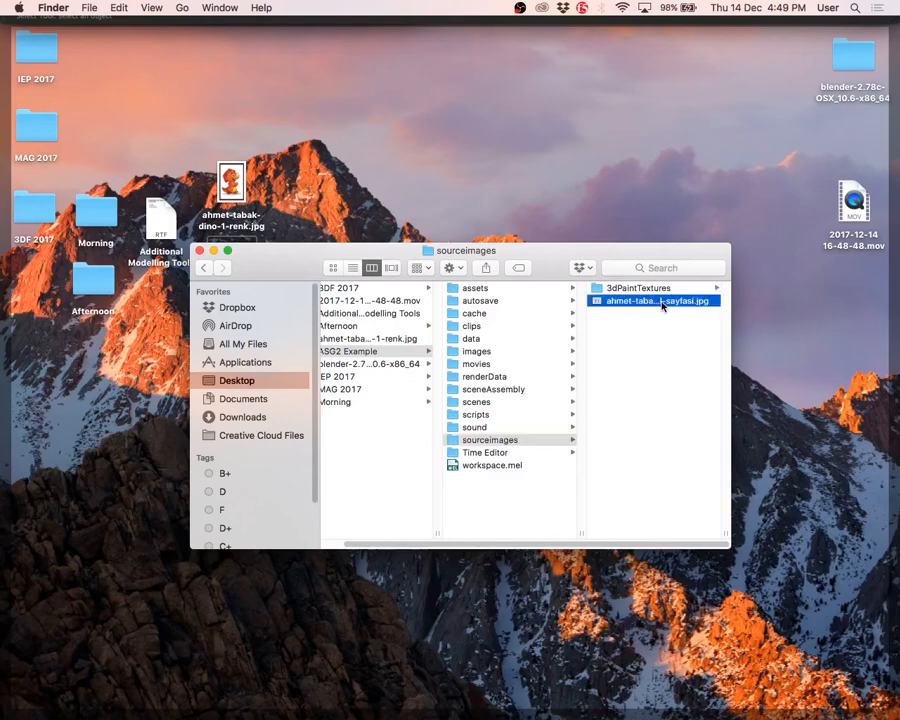
key("space")
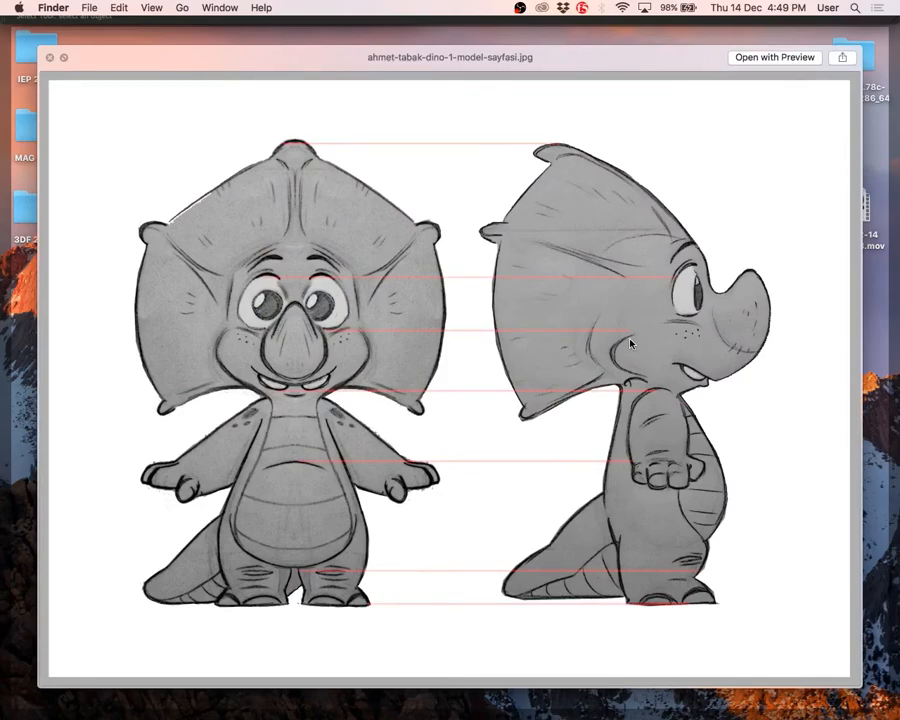
- Switch to Chrome and open the Turnaround folder of ASG 2 in the course's Assignment area
key("F11")
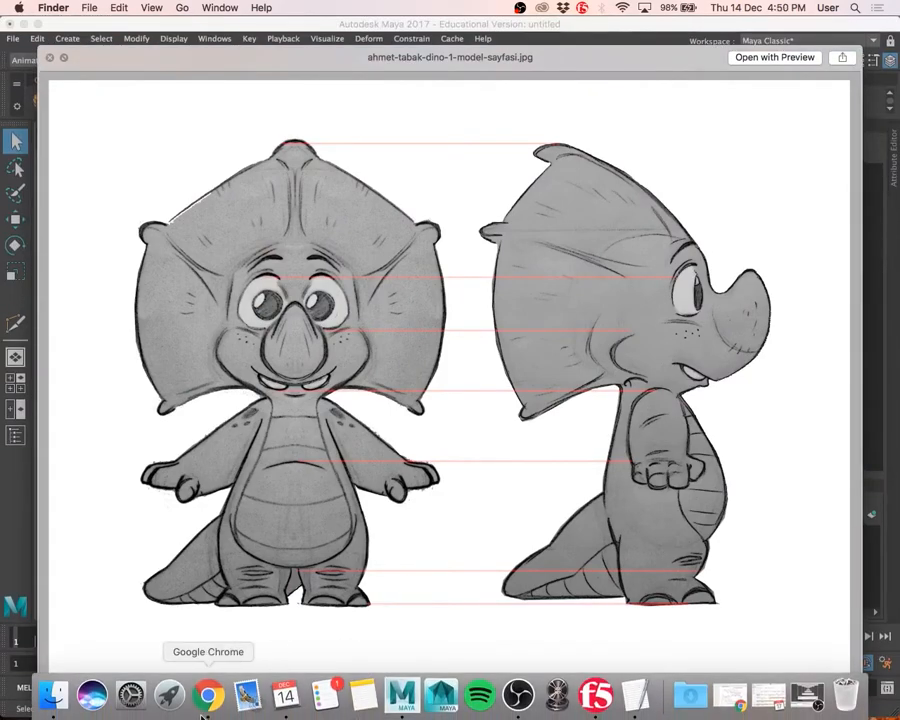
left_click(211, 692)
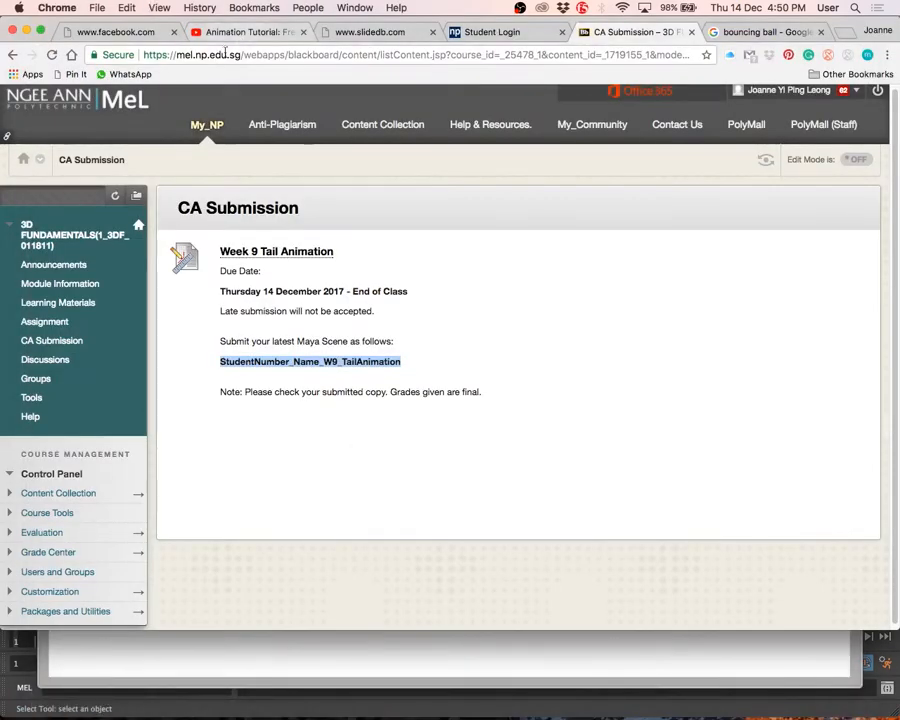
left_click(53, 345)
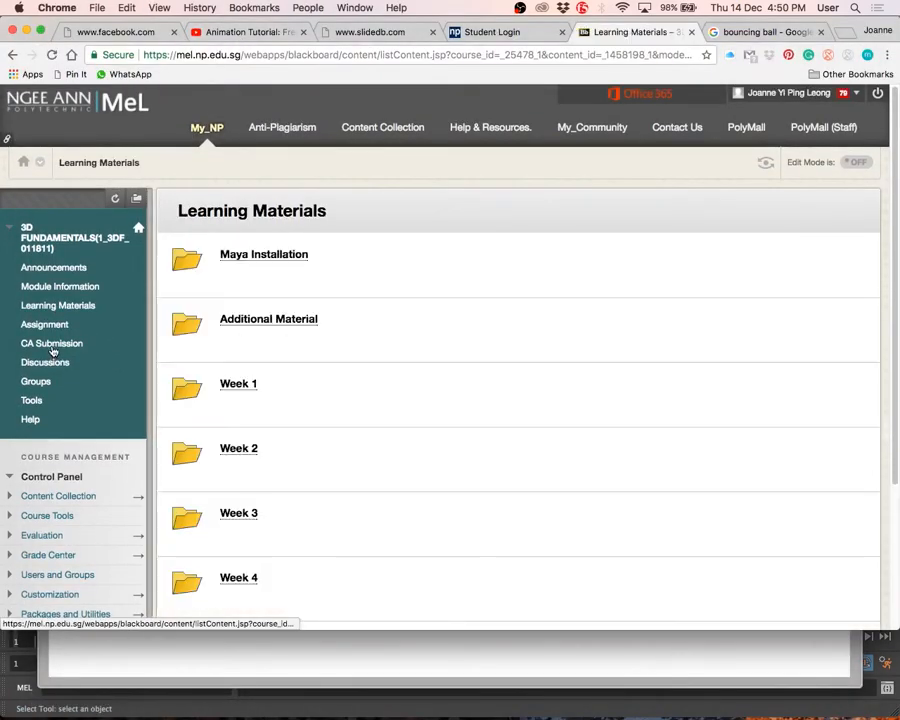
scroll(308, 434, "down", 3)
scroll(225, 372, "up", 3)
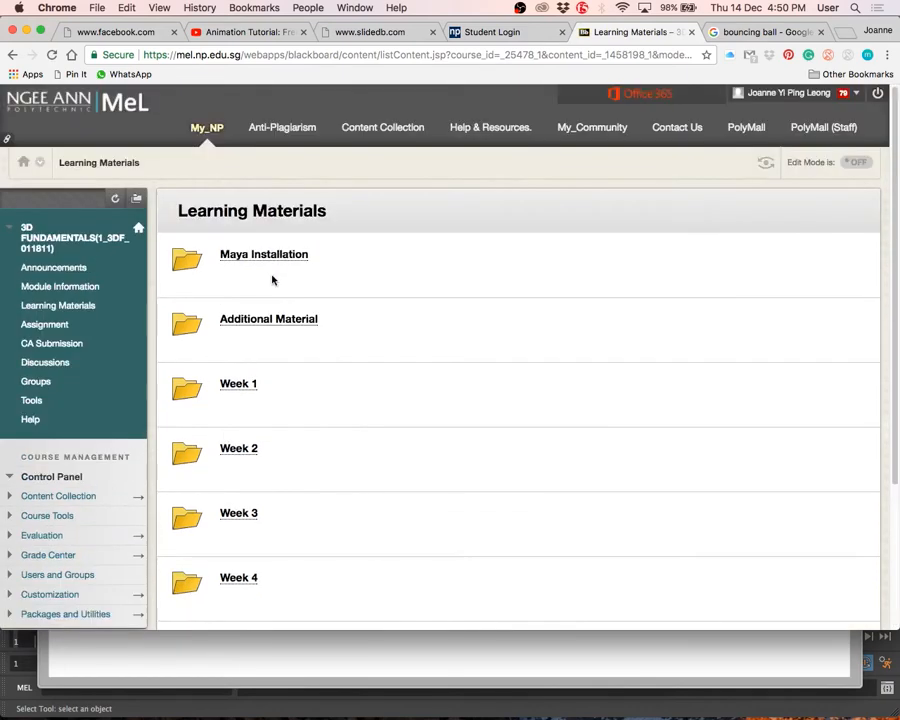
left_click(62, 326)
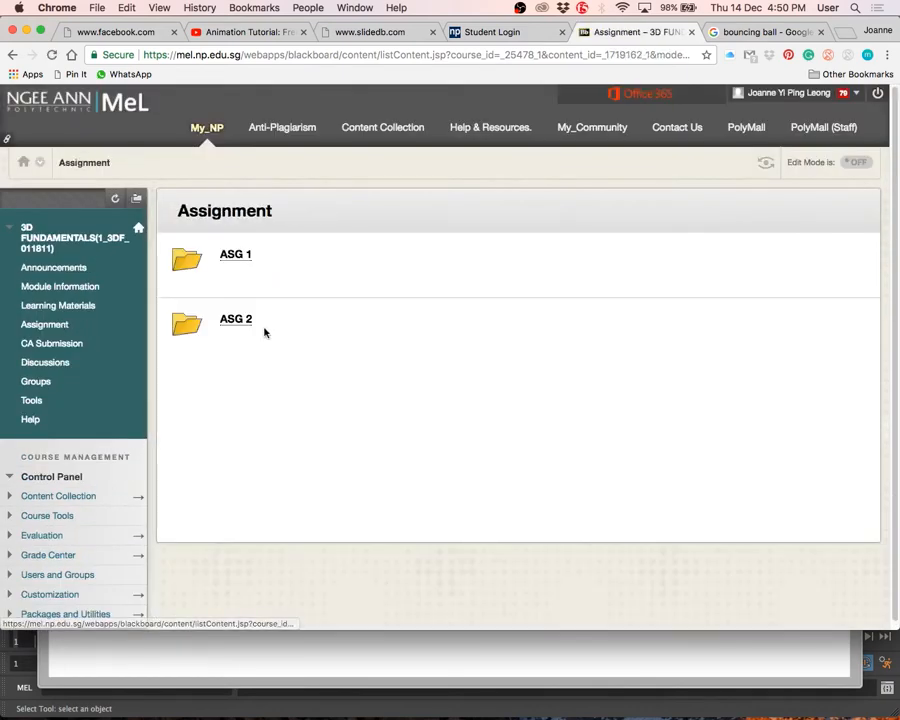
left_click(237, 319)
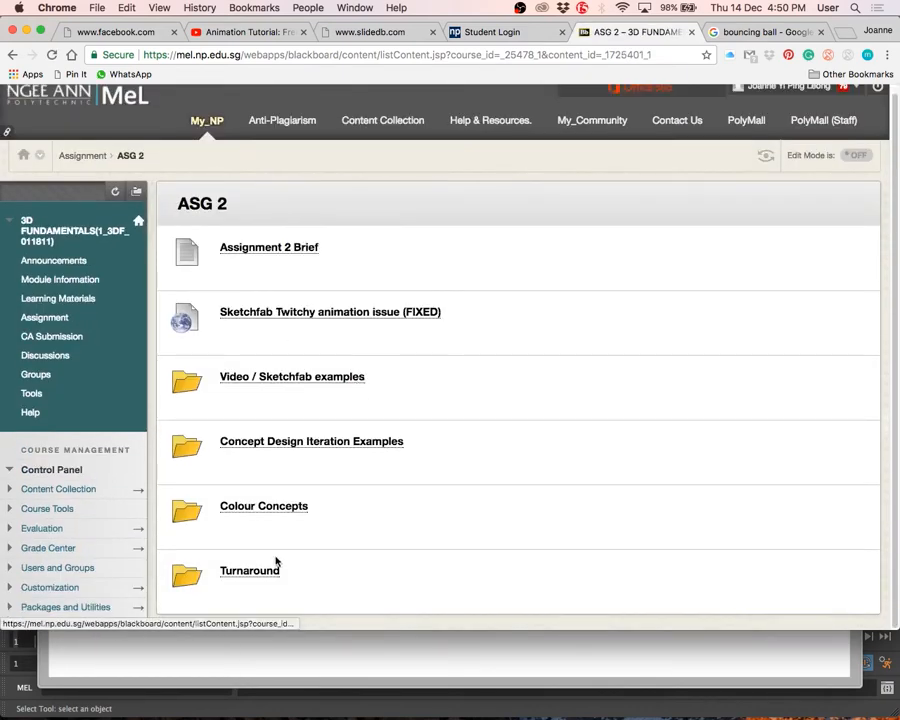
left_click(259, 575)
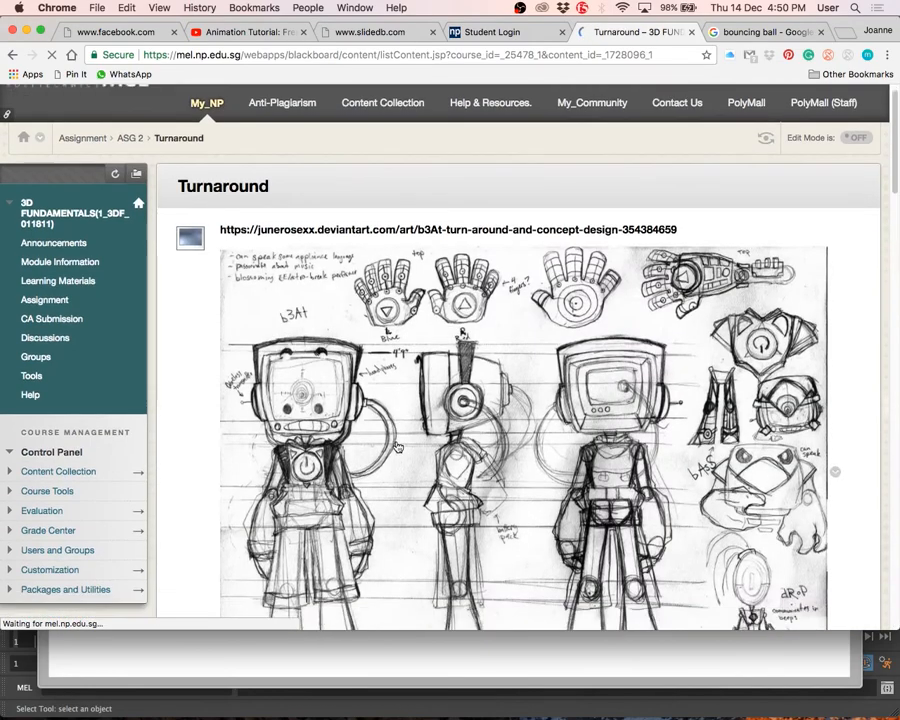
scroll(398, 447, "down", 15)
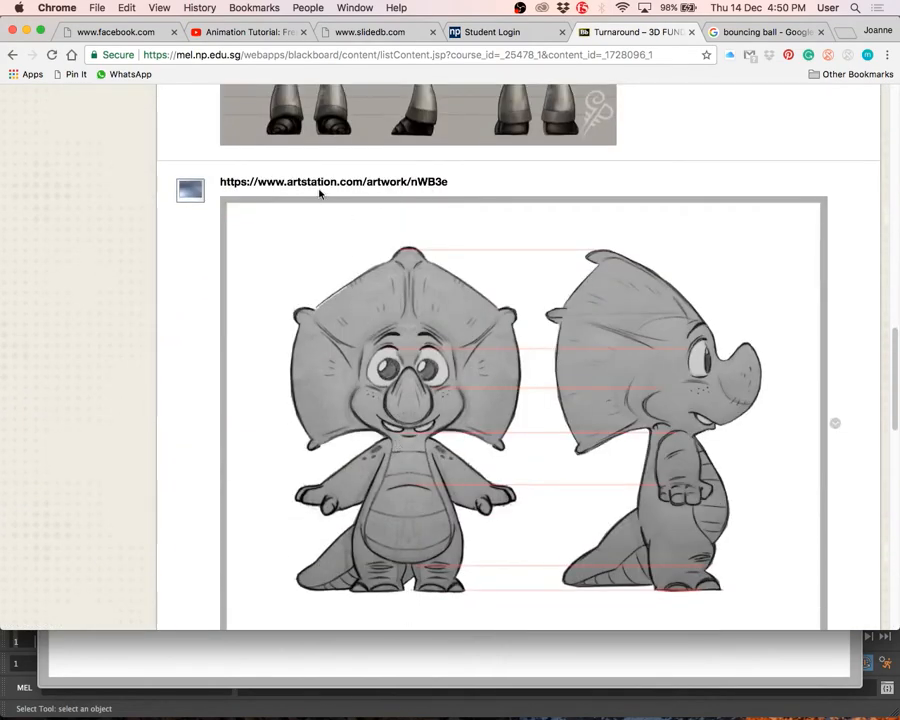
scroll(500, 384, "down", 12)
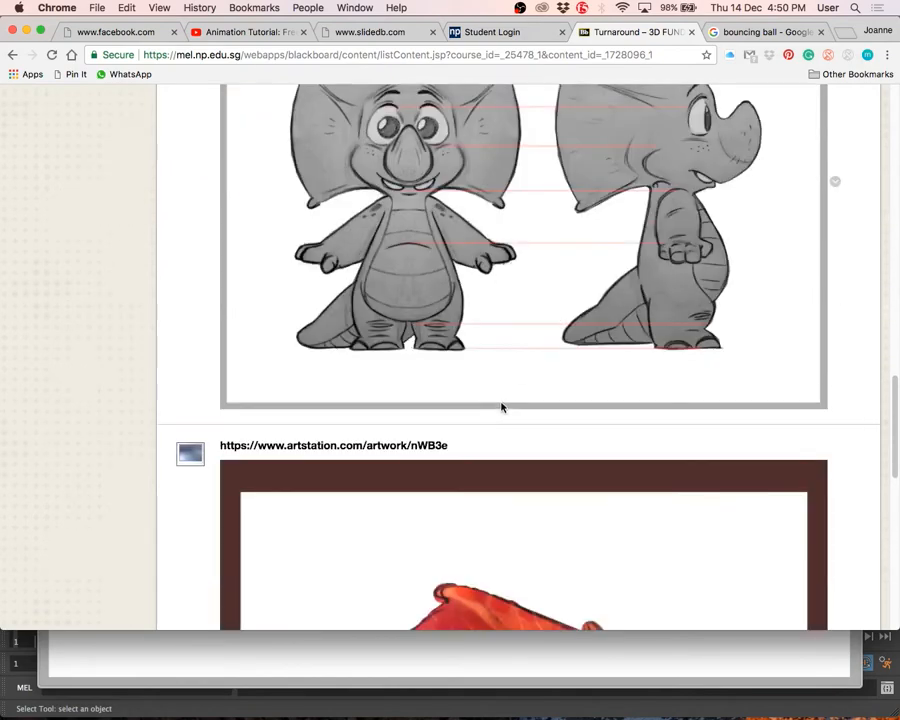
scroll(499, 402, "up", 10)
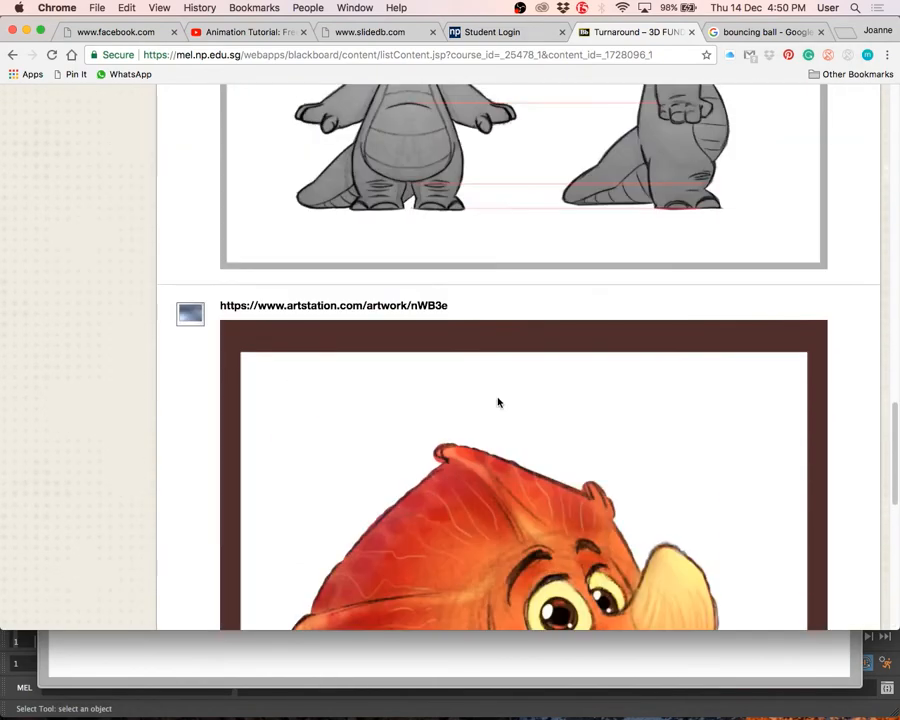
triple_click(266, 316)
key("super+c")
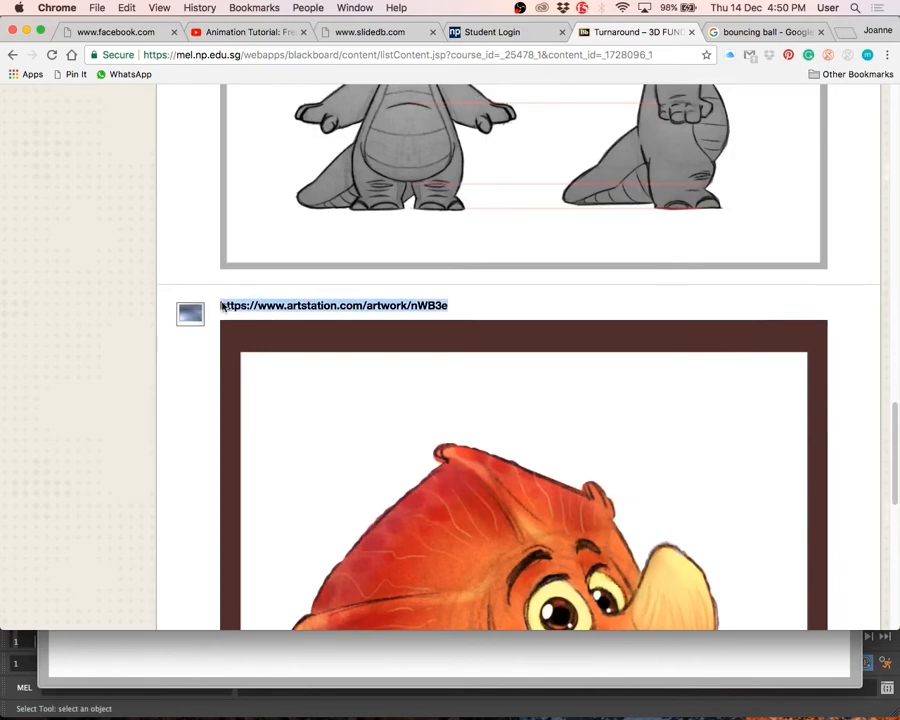
- Load the copied ArtStation artwork link in the browser tab showing the bouncing ball image search
left_click(782, 31)
double_click(592, 55)
key("super+a")
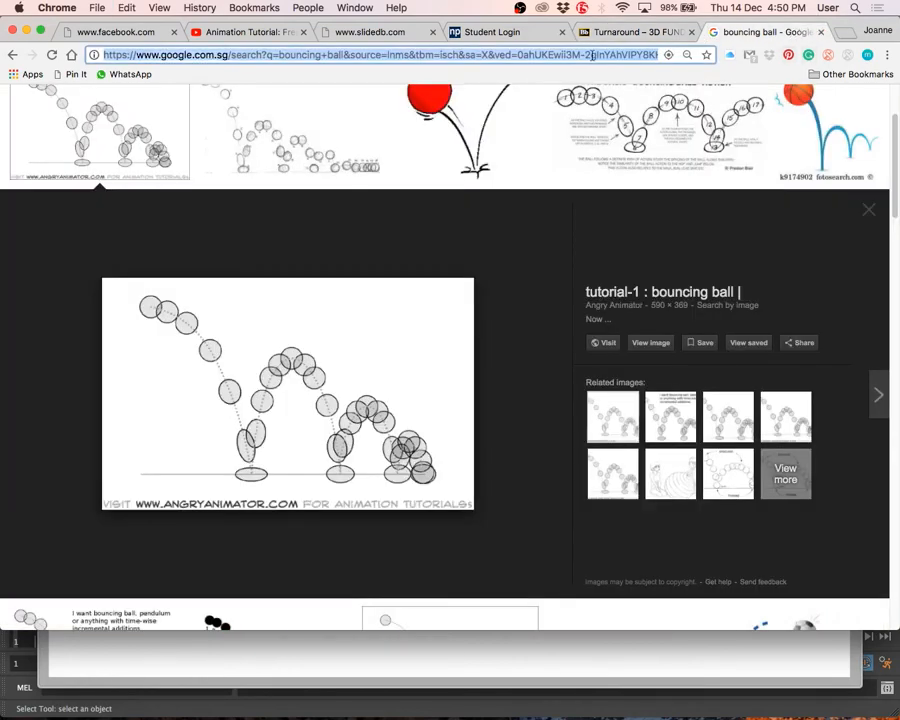
key("super+v")
key("Return")
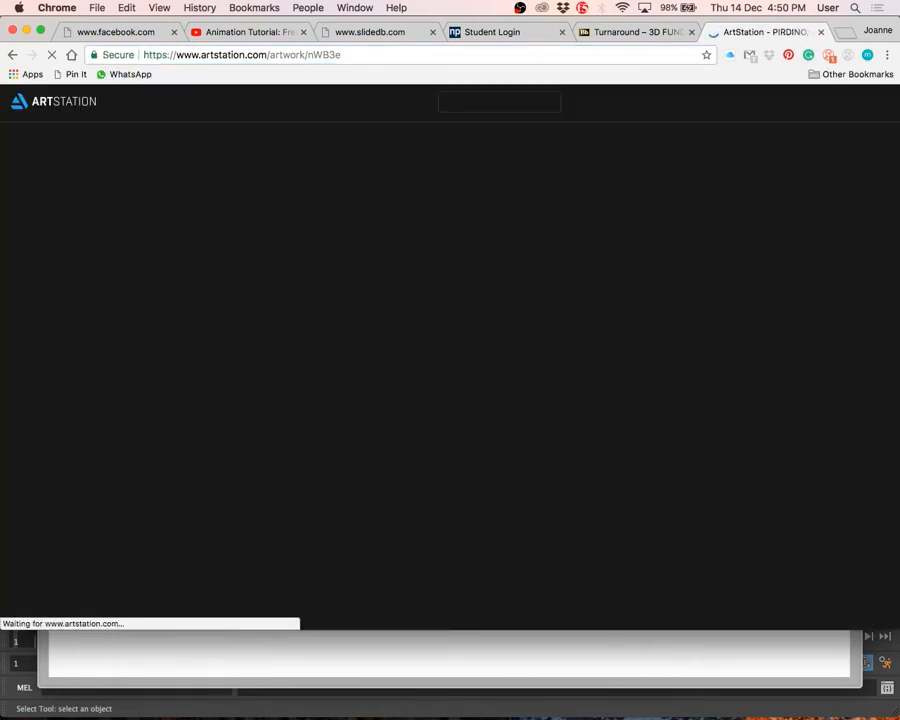
- Examine the PIRDINO character colour art and front and side turnaround sheets, enlarging the browser window for a better view
scroll(516, 241, "down", 5)
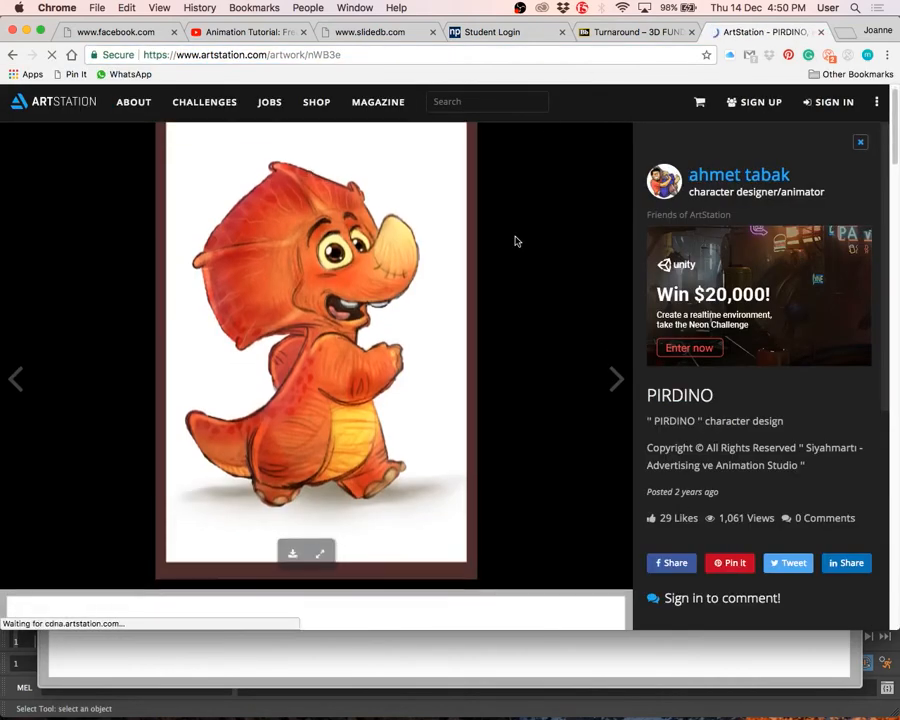
scroll(516, 238, "down", 5)
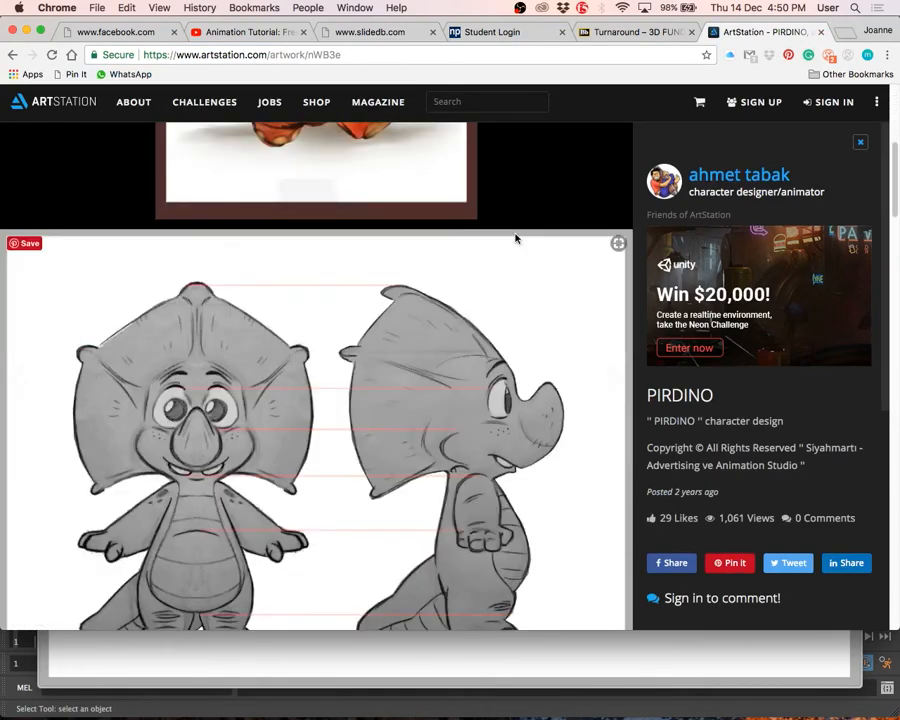
scroll(516, 237, "down", 3)
scroll(515, 237, "down", 6)
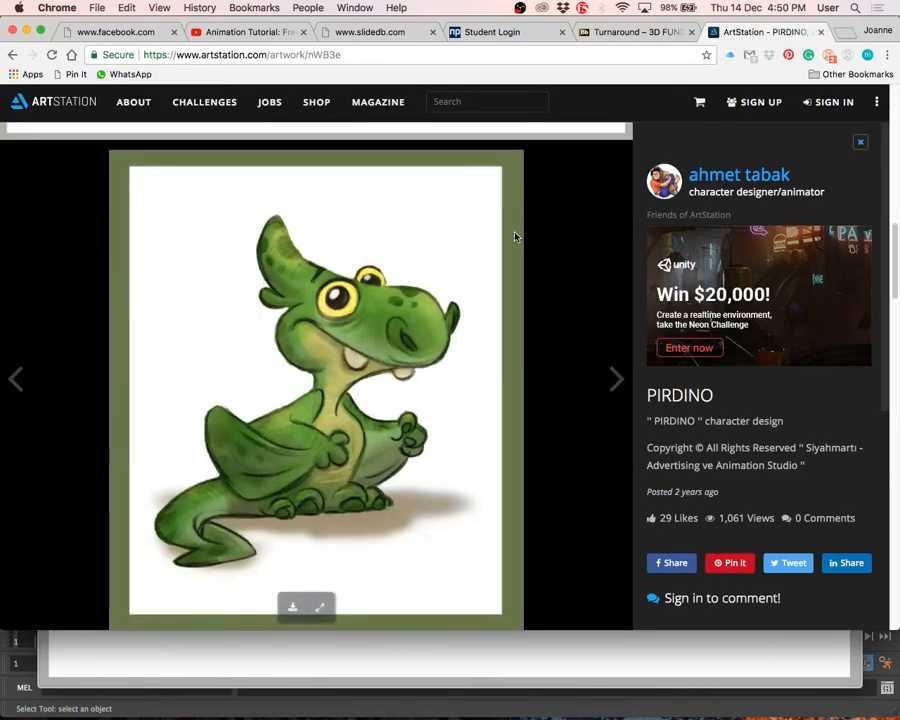
scroll(515, 237, "down", 6)
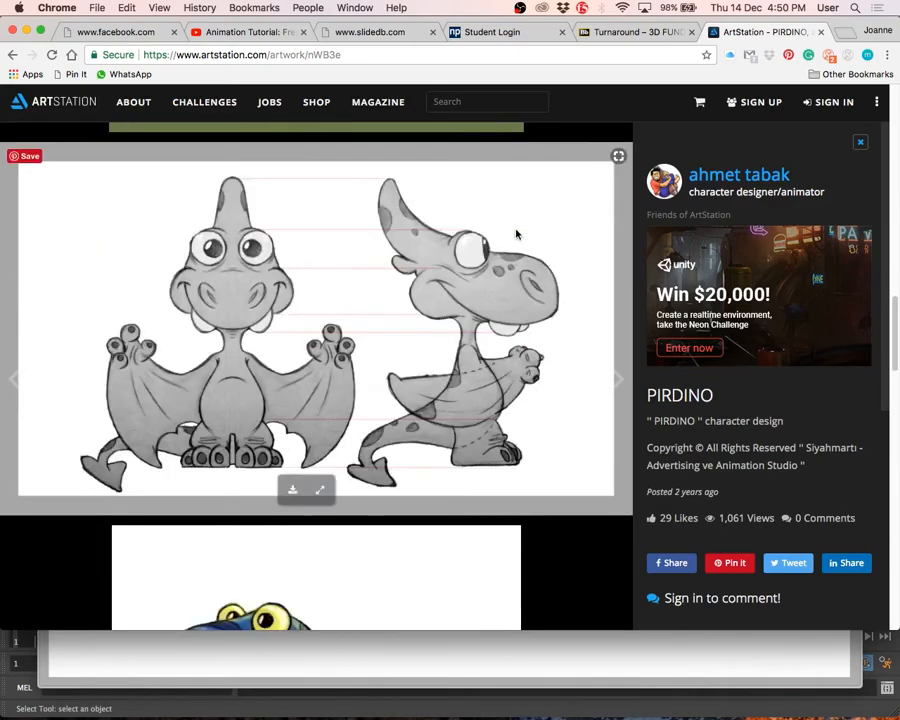
scroll(513, 232, "down", 10)
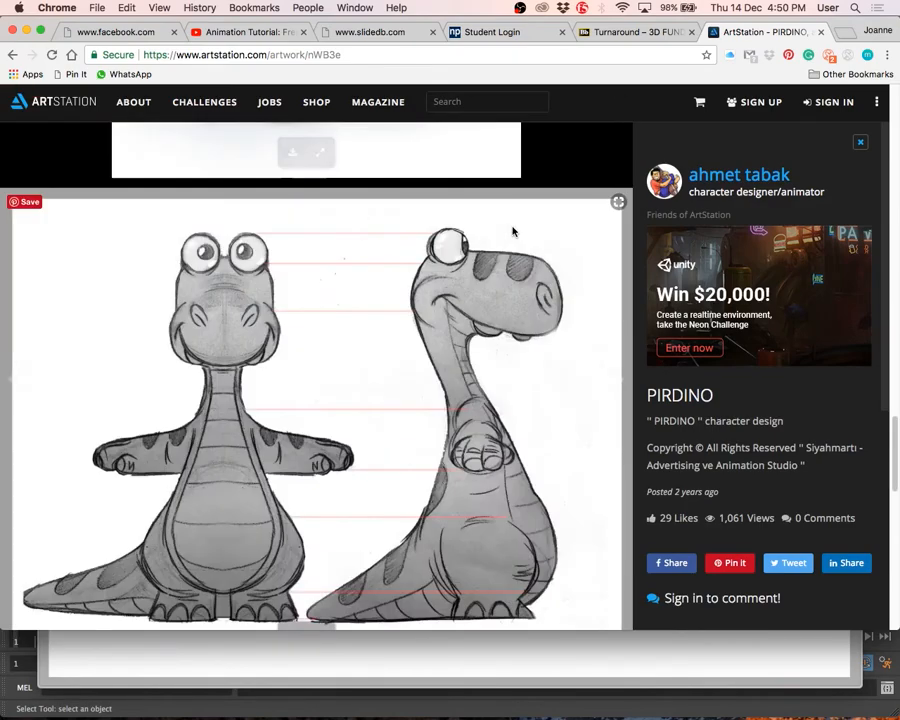
scroll(513, 232, "down", 4)
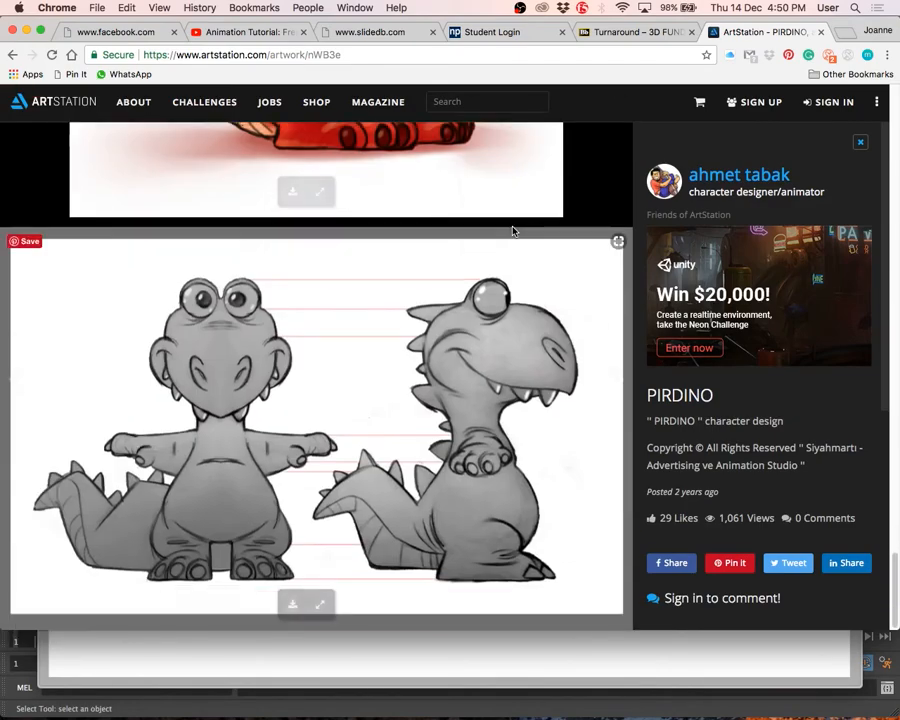
scroll(512, 231, "down", 10)
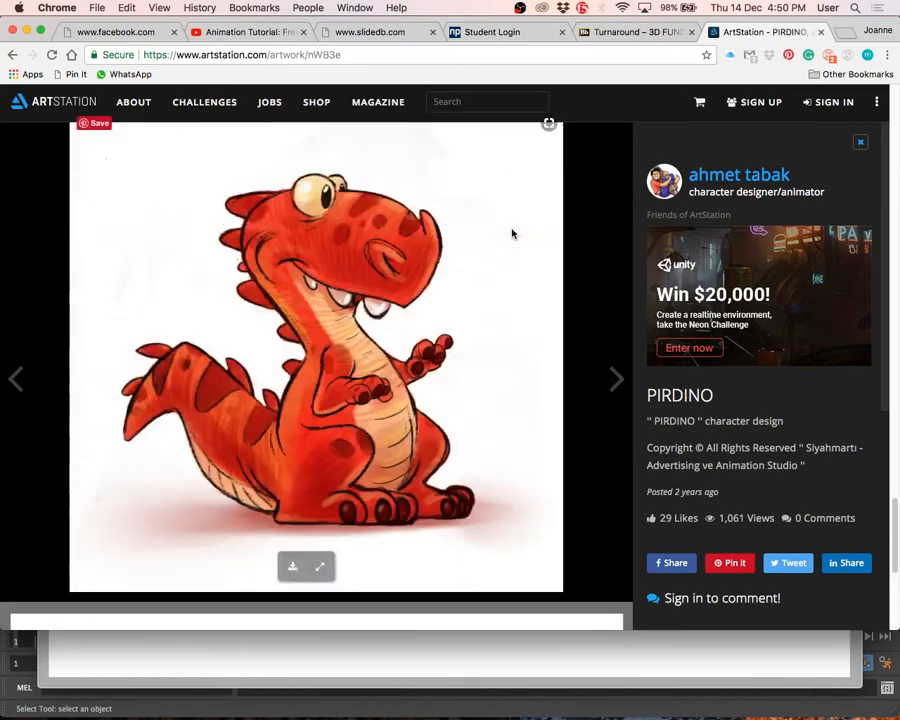
scroll(512, 233, "up", 2)
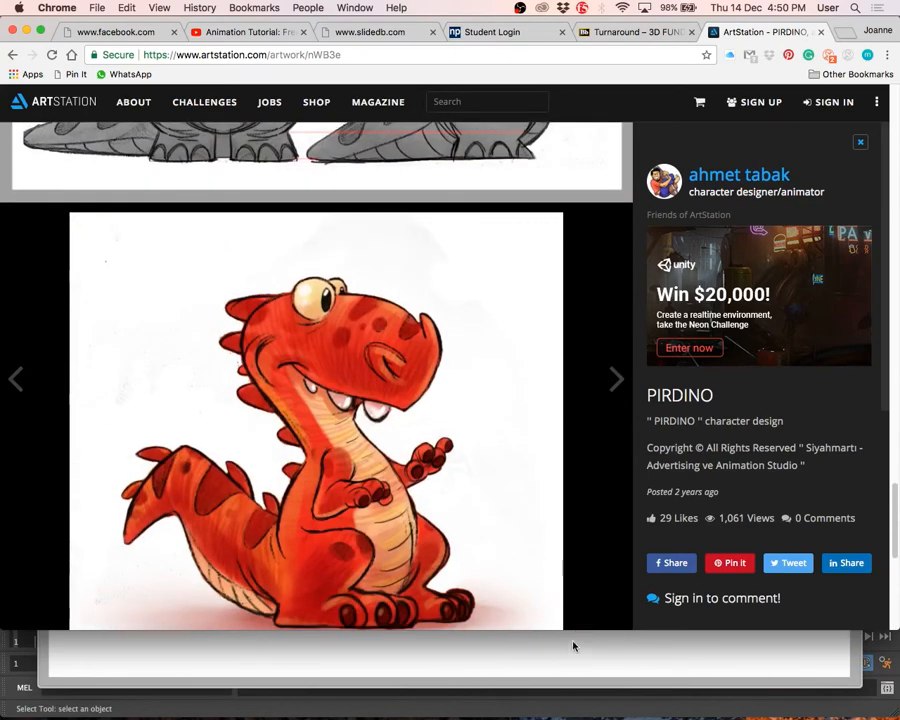
left_click_drag(579, 630, 585, 682)
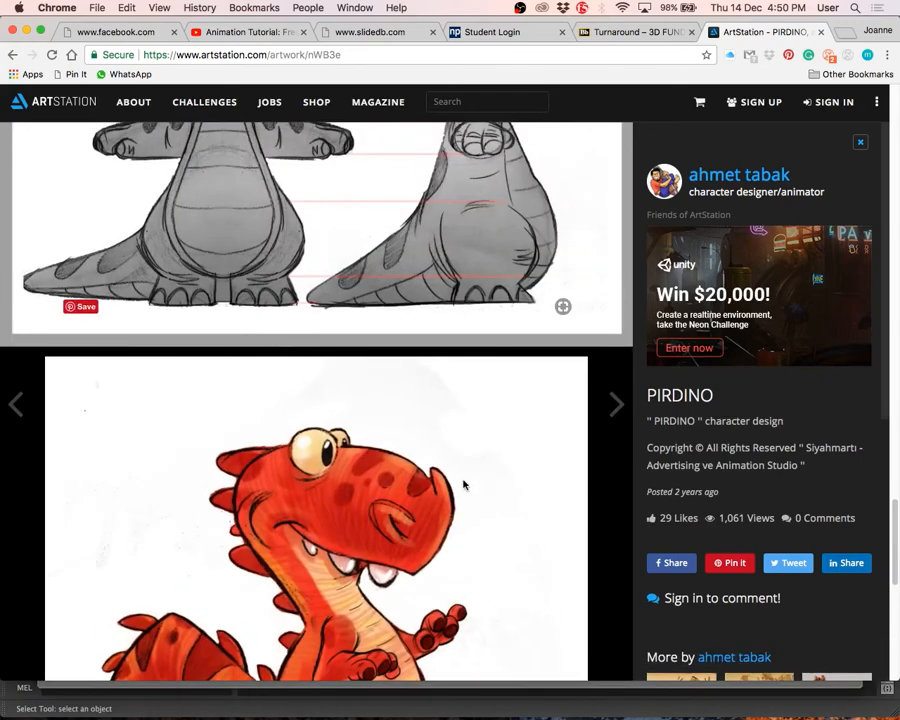
scroll(463, 485, "down", 4)
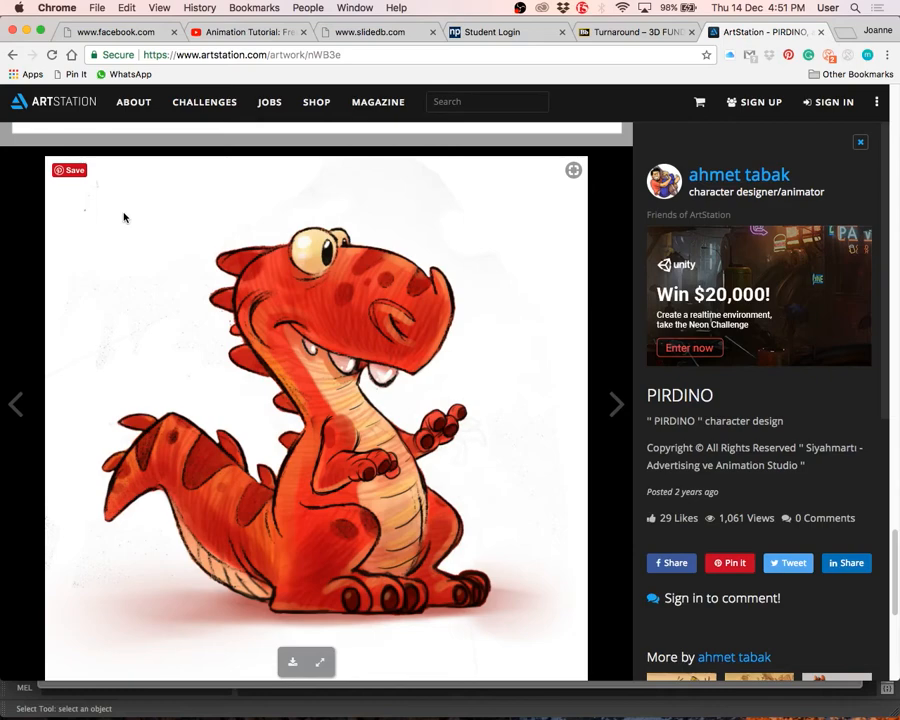
- Examine the other PIRDINO dinosaur colour illustrations and their front and side turnaround sheets on the artwork page
scroll(124, 217, "down", 5)
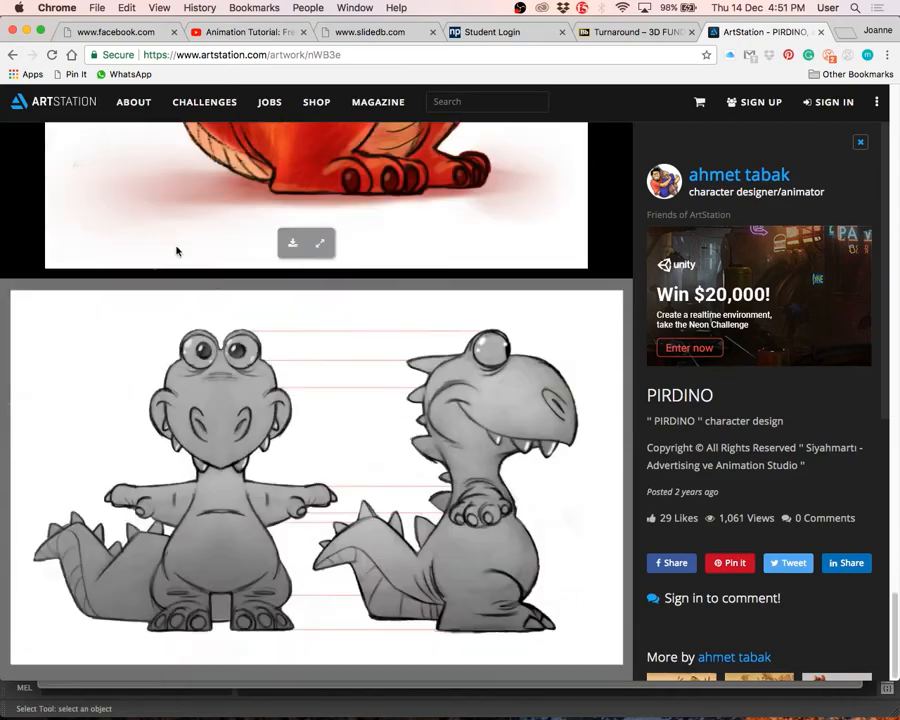
scroll(213, 280, "up", 4)
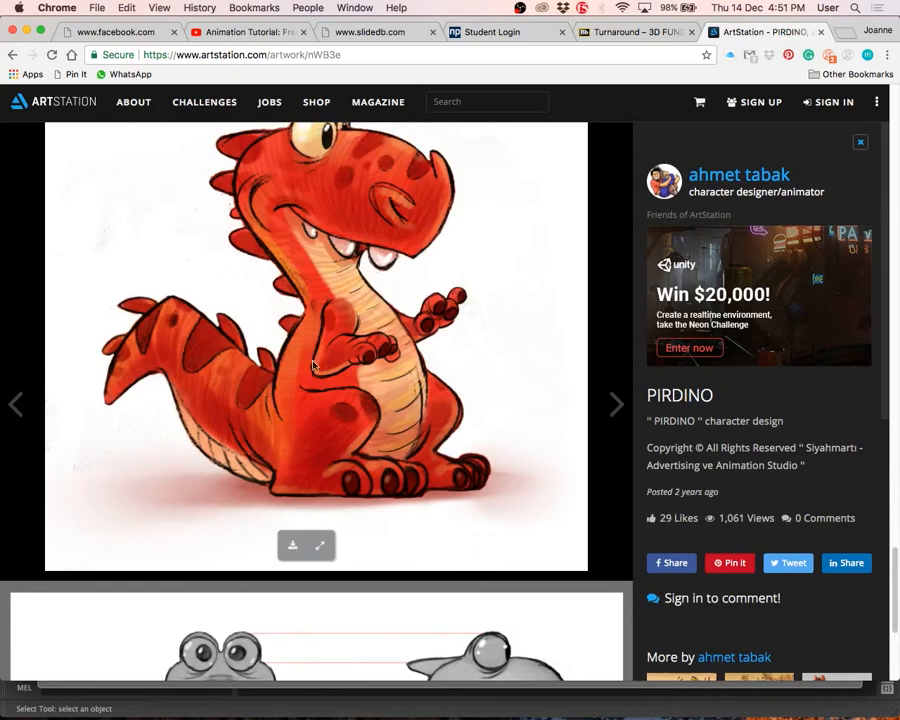
scroll(152, 216, "up", 1)
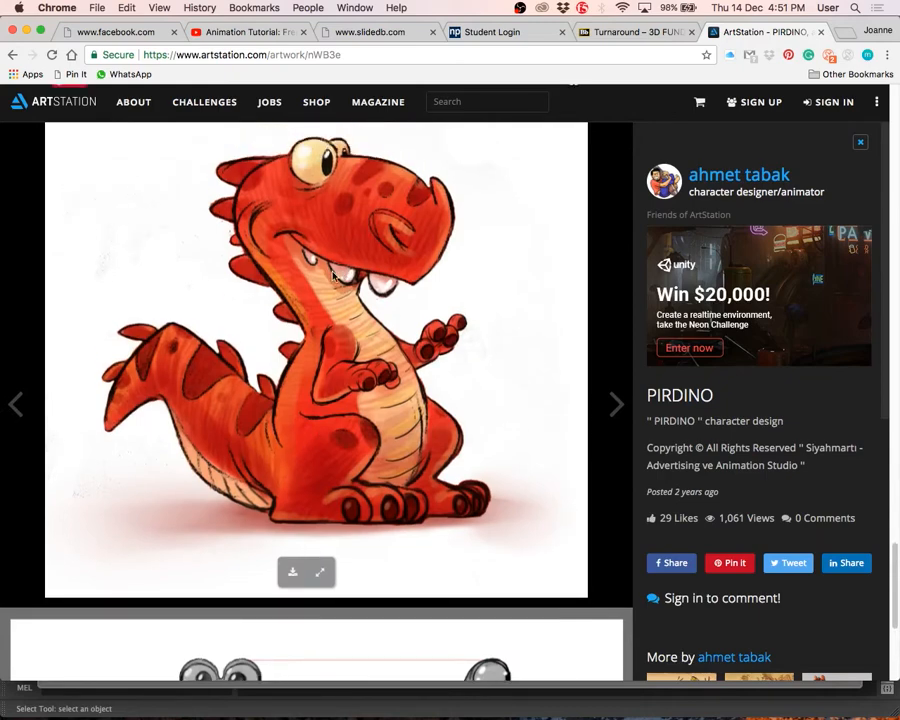
scroll(250, 210, "up", 2)
scroll(366, 299, "down", 15)
scroll(367, 292, "up", 5)
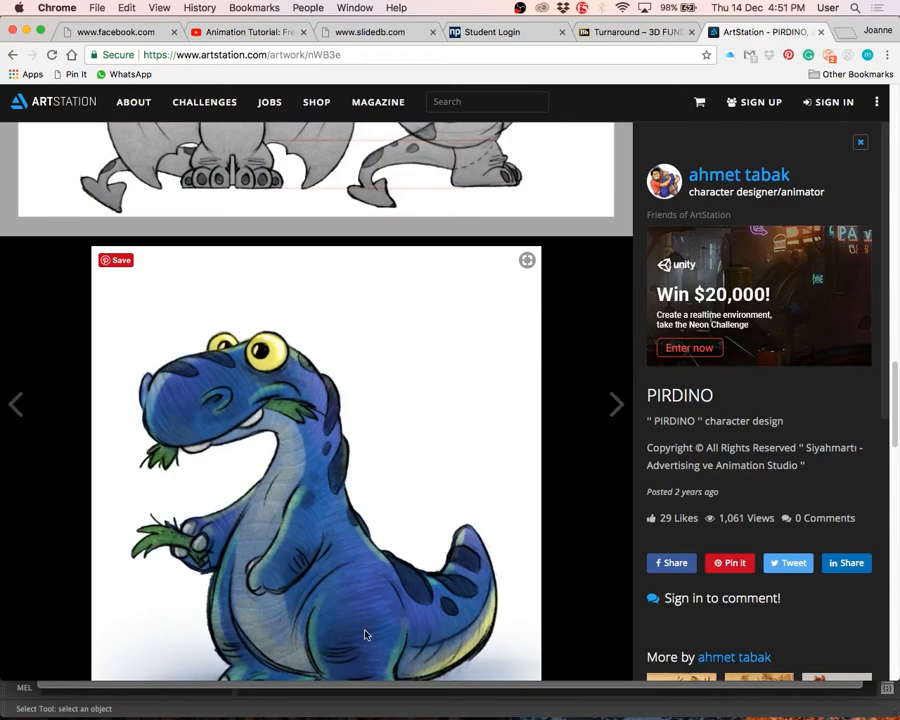
scroll(320, 466, "up", 10)
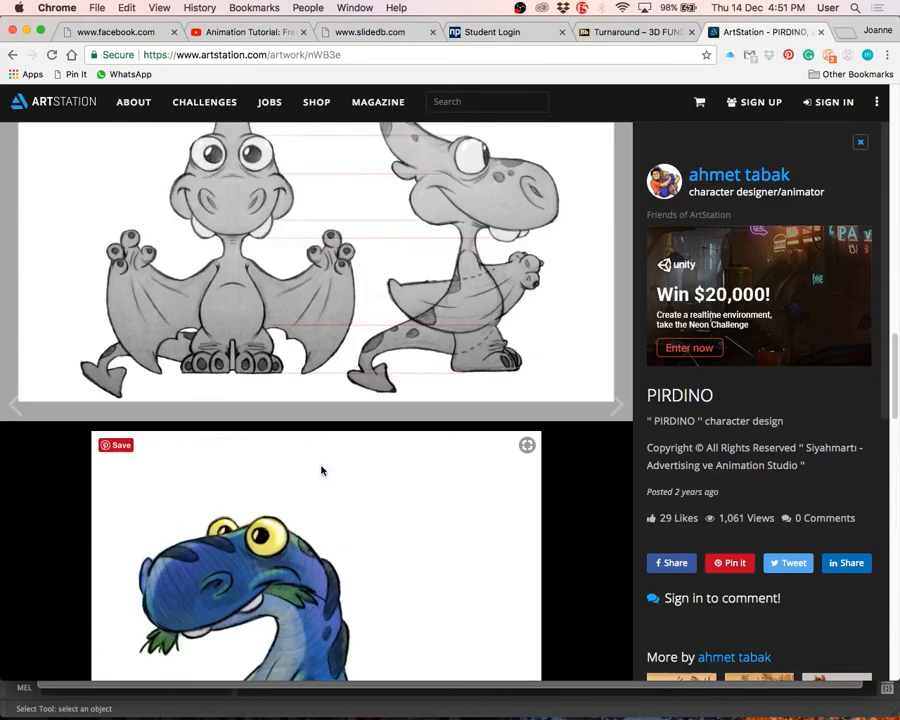
scroll(320, 466, "up", 10)
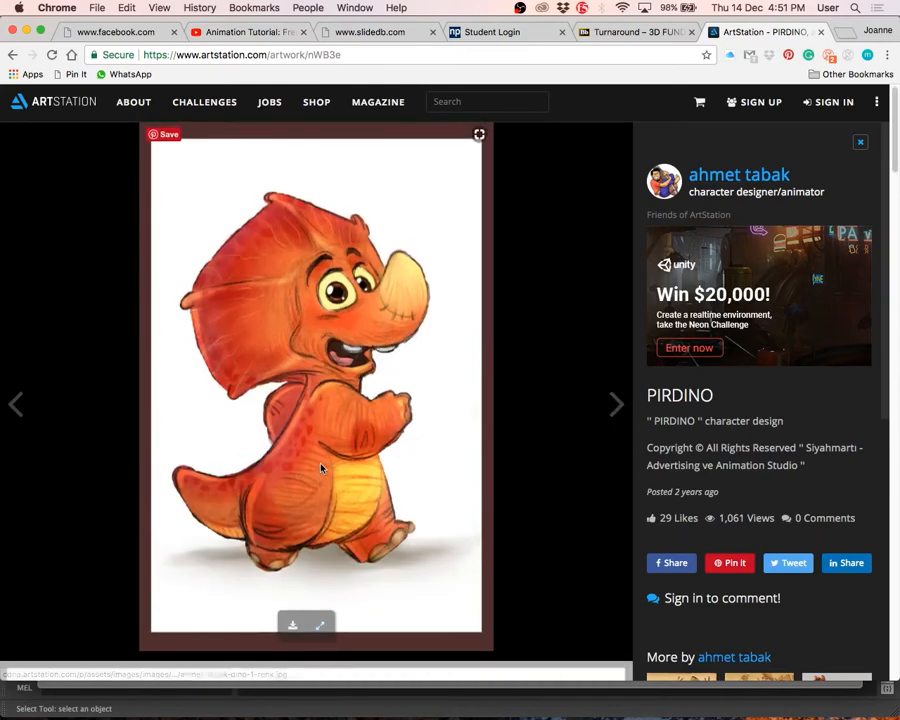
- Open the PIRDINO artist's ArtStation profile and look through the character designs in the portfolio
left_click(724, 177)
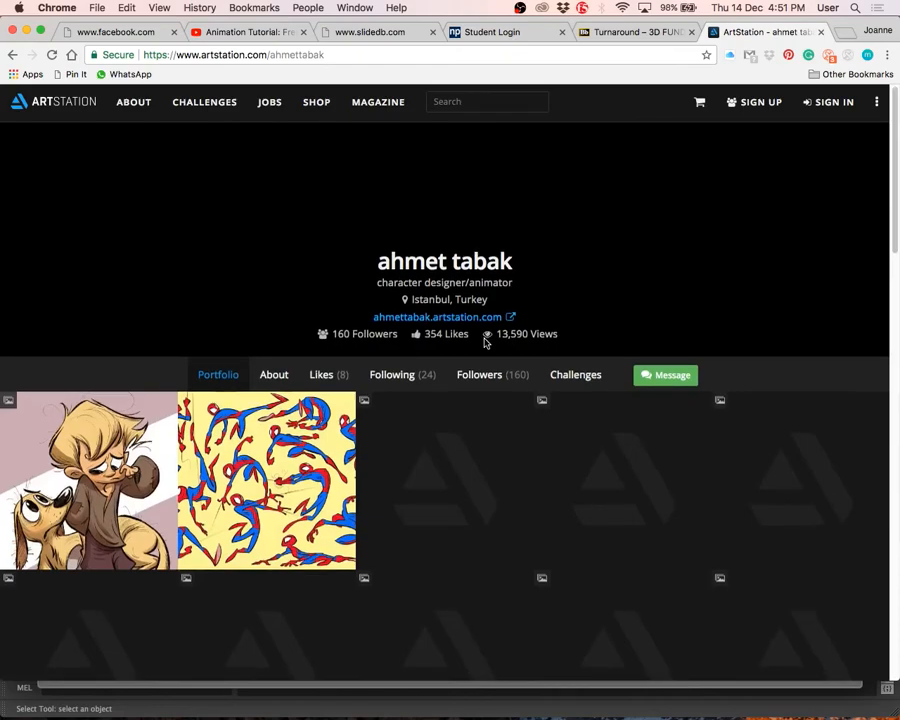
scroll(273, 415, "down", 2)
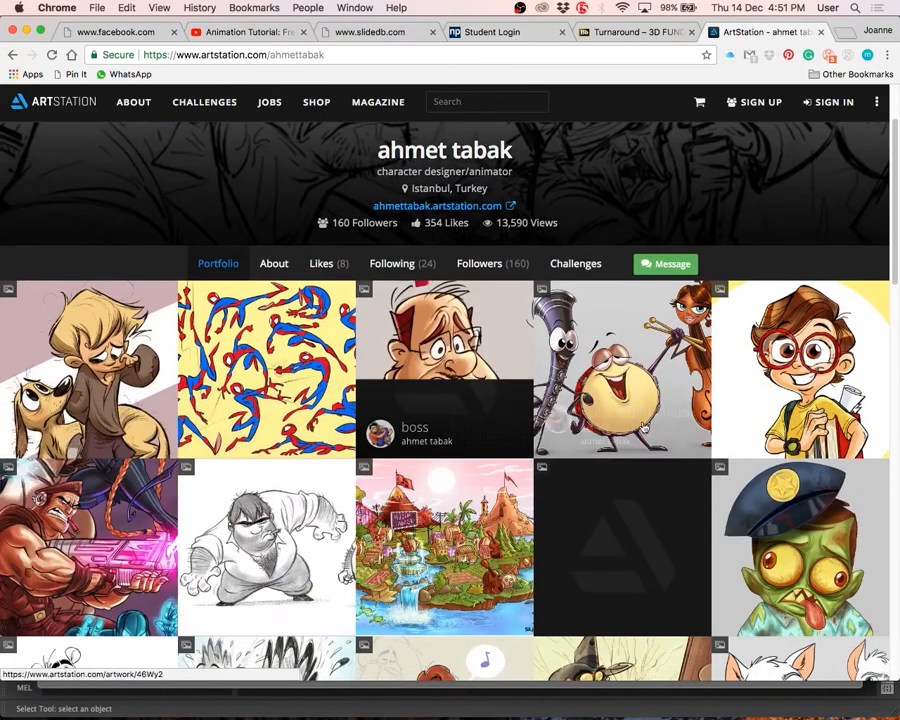
scroll(648, 430, "down", 5)
scroll(648, 430, "down", 5)
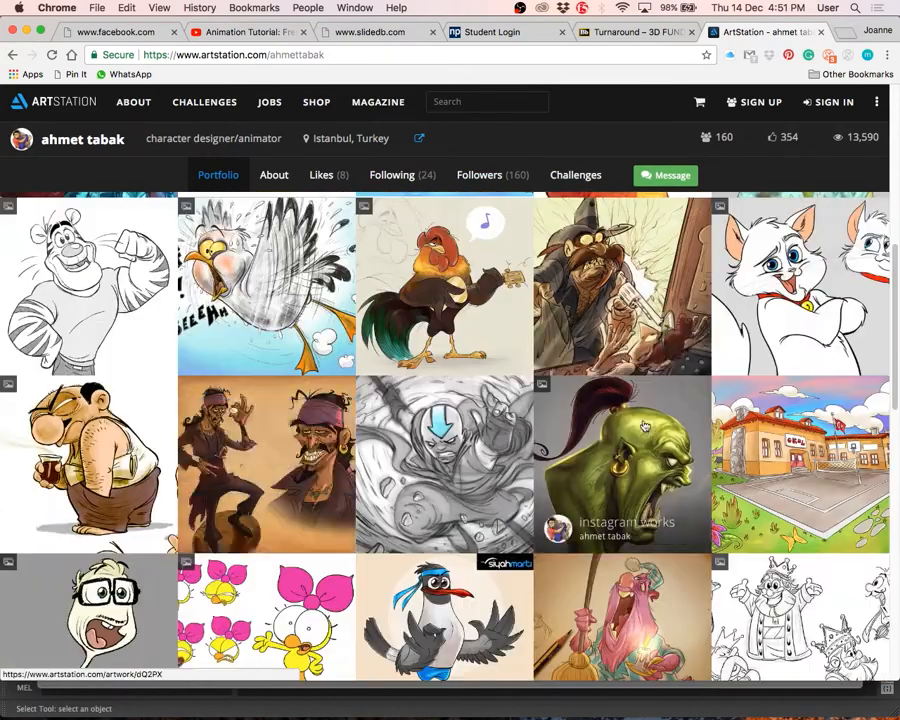
scroll(645, 427, "down", 20)
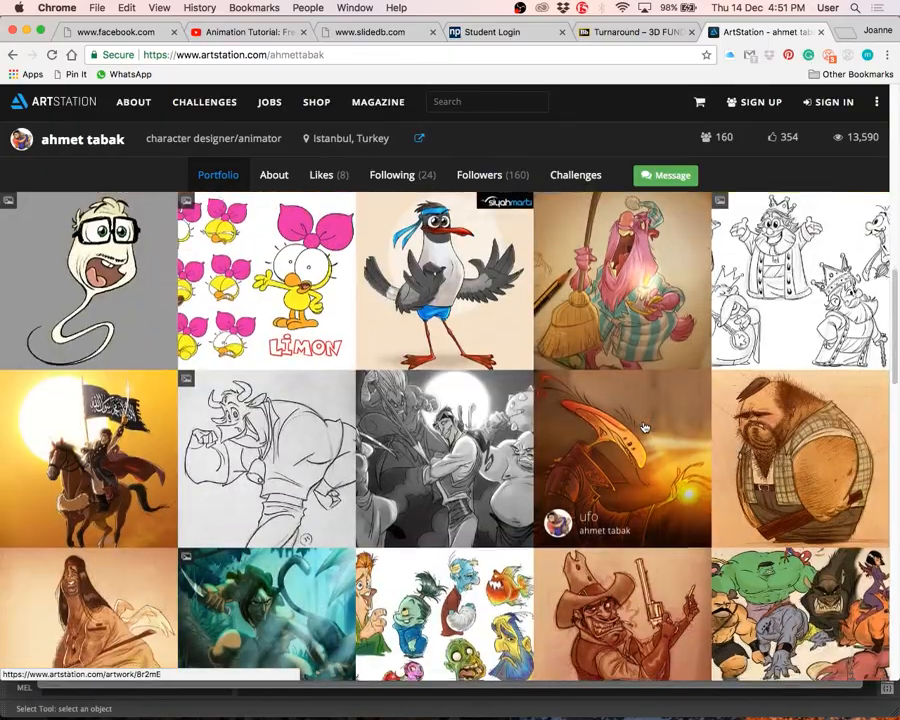
scroll(641, 422, "down", 20)
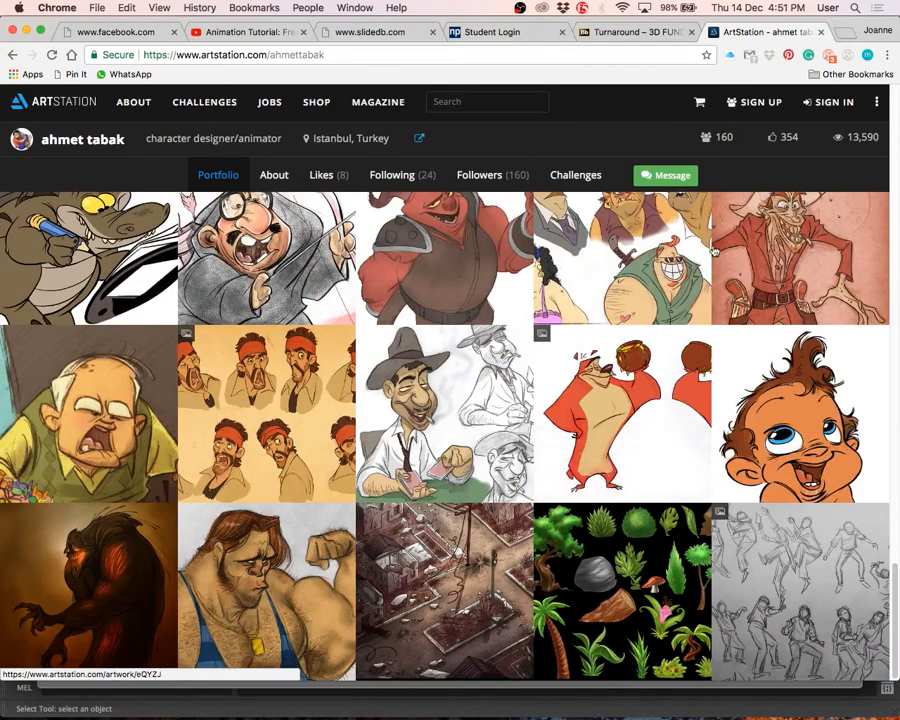
- Switch to Maya and preview the triceratops turnaround JPG in the sourceimages folder of the desktop's ASG2 Example project
mouse_move(557, 700)
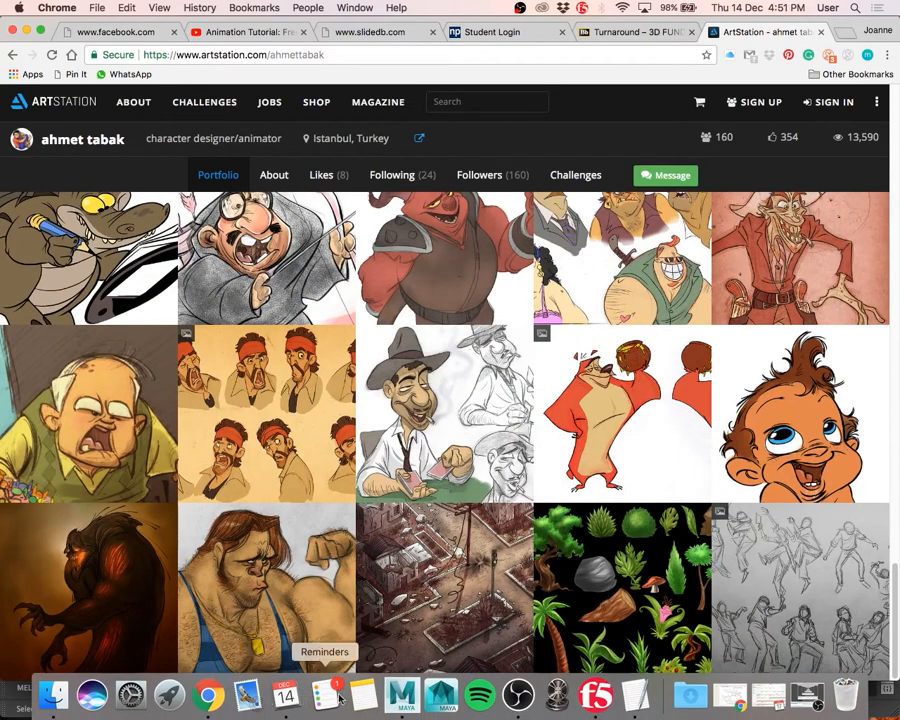
left_click(401, 694)
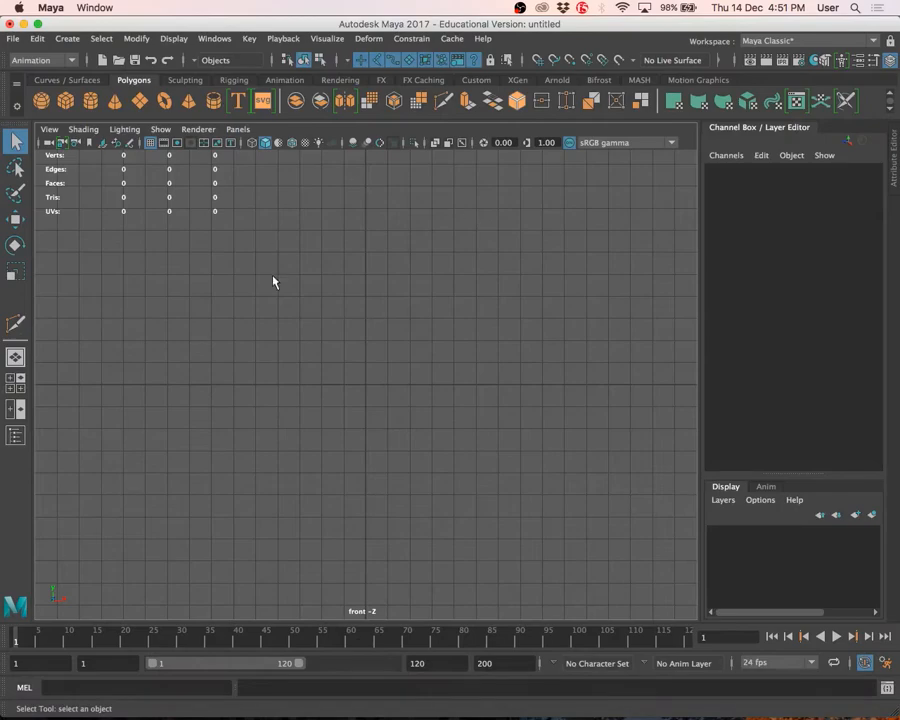
key("F11")
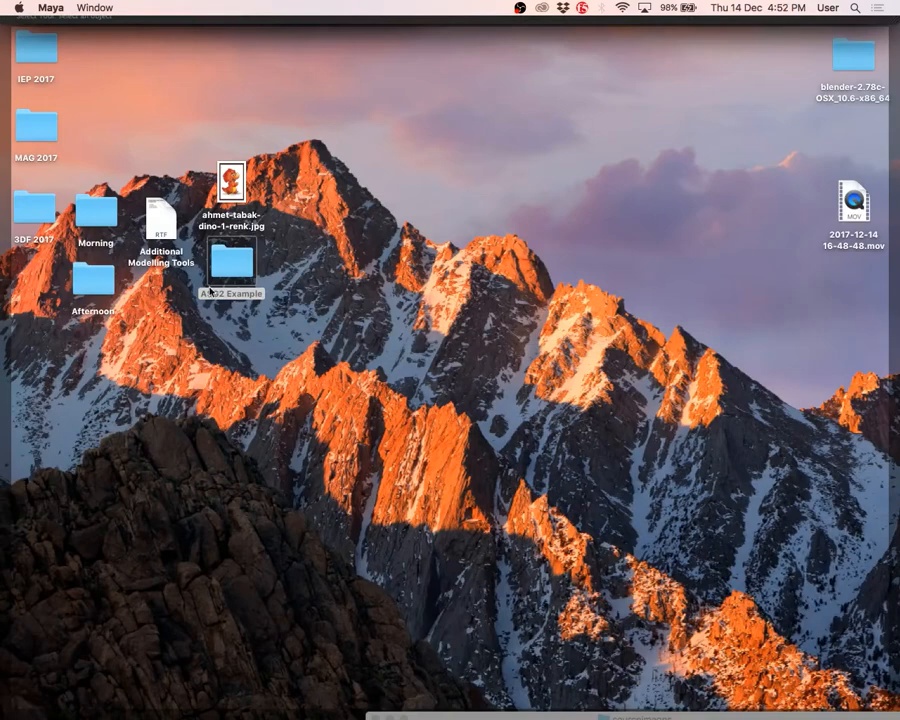
double_click(210, 290)
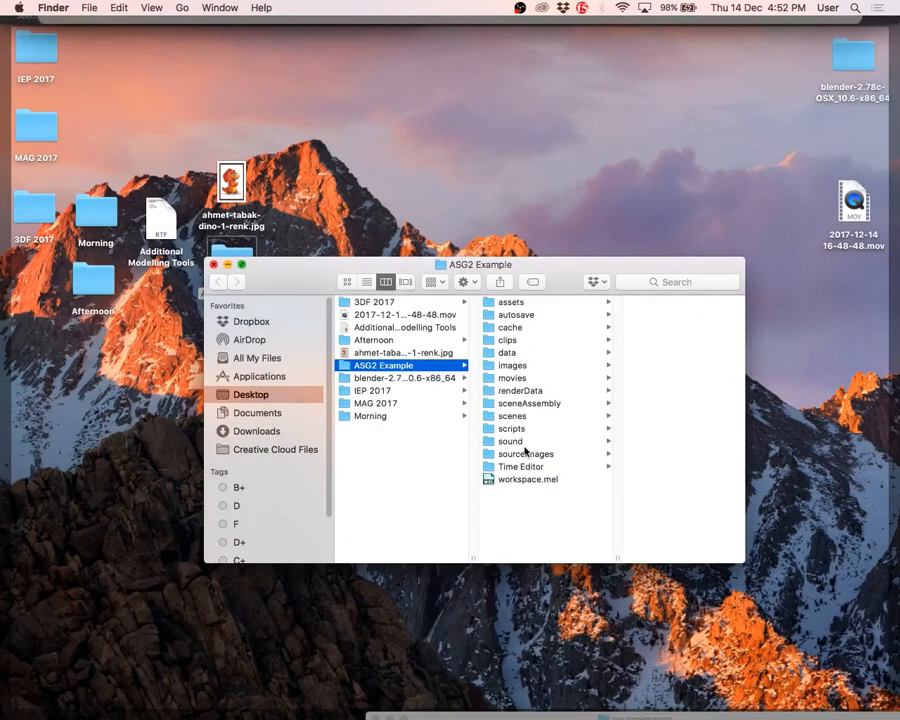
left_click(525, 453)
left_click(667, 316)
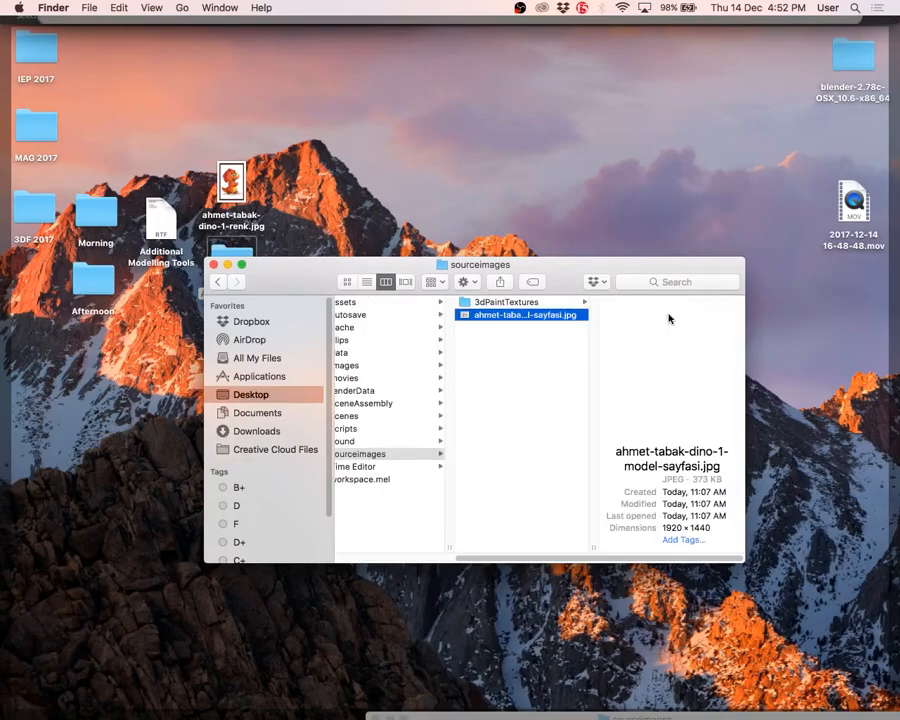
key("space")
key("space")
key("F11")
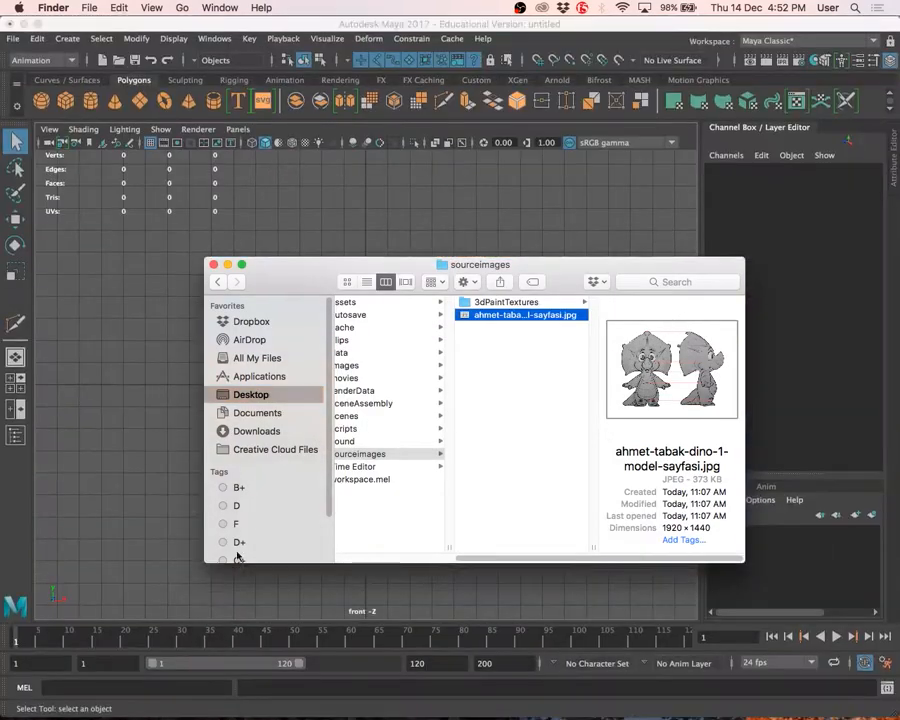
- Import the triceratops turnaround JPG from the project's sourceimages folder as an image plane in Maya's front view
left_click(80, 274)
left_click(46, 130)
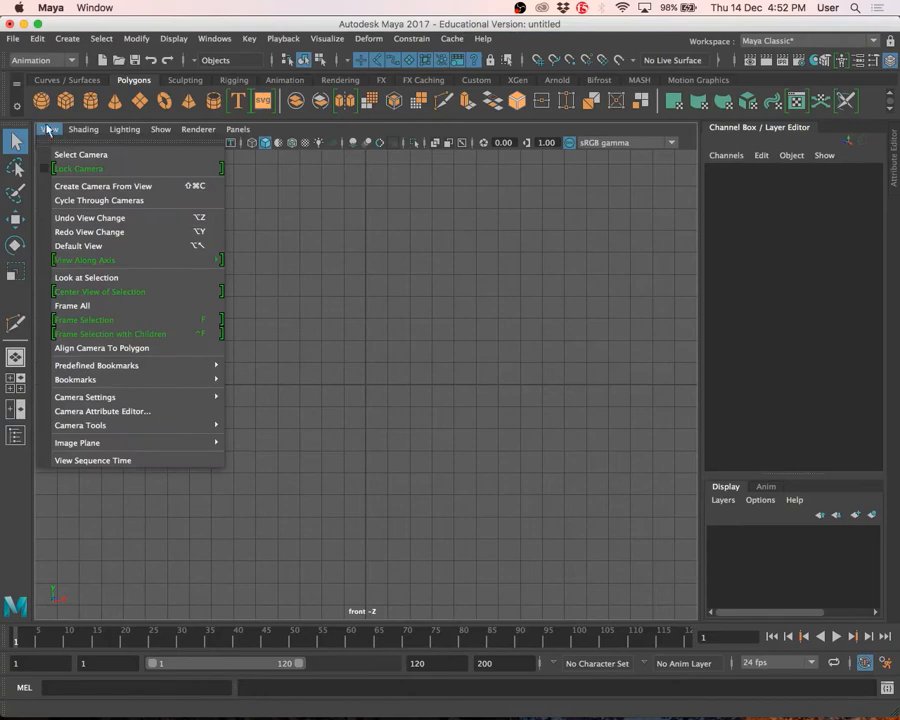
mouse_move(148, 440)
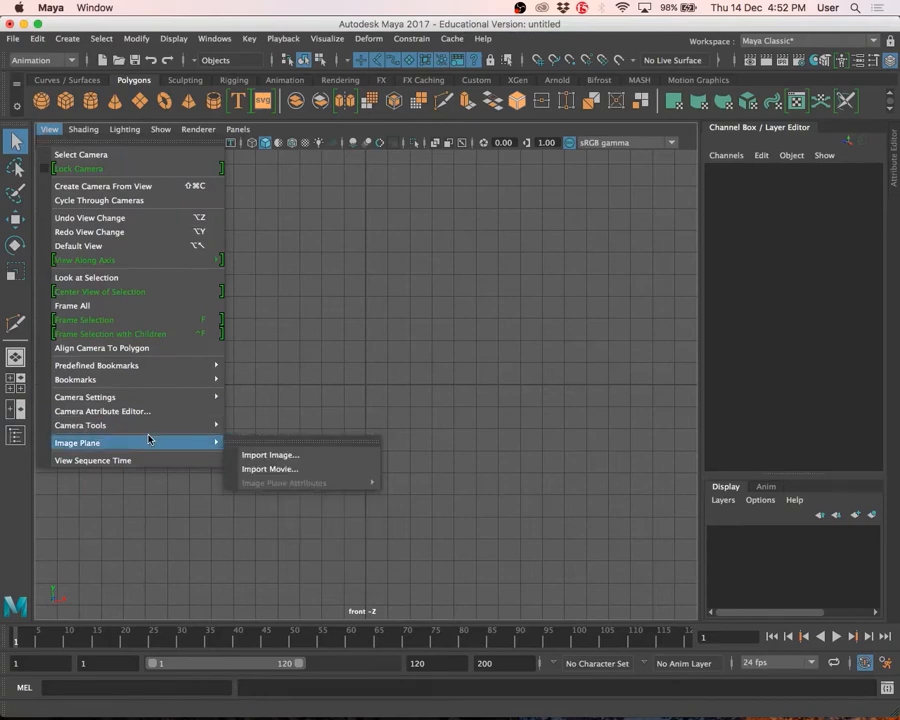
left_click(263, 456)
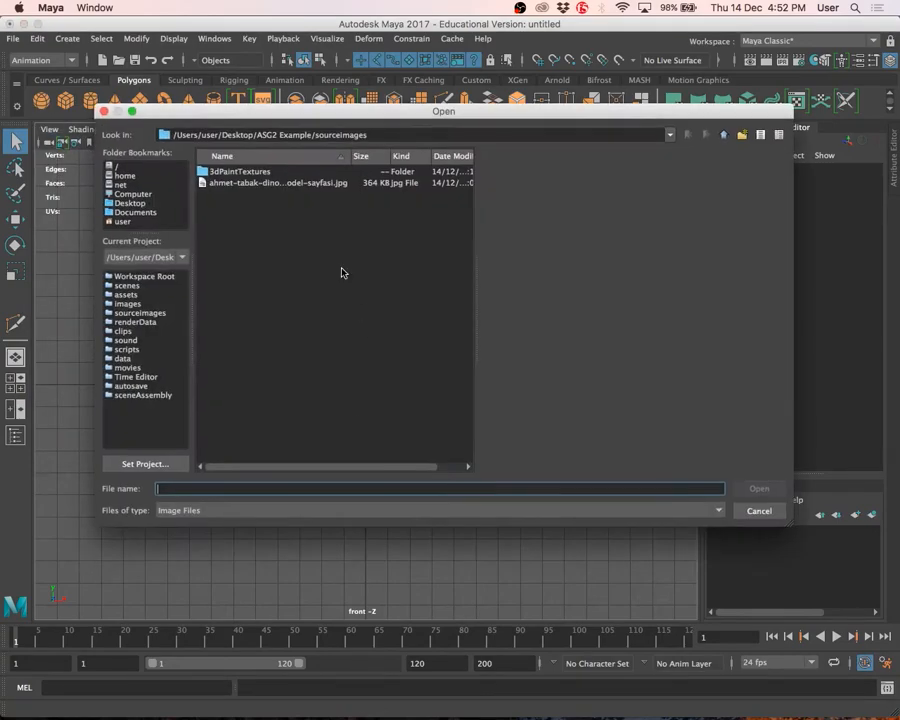
double_click(236, 184)
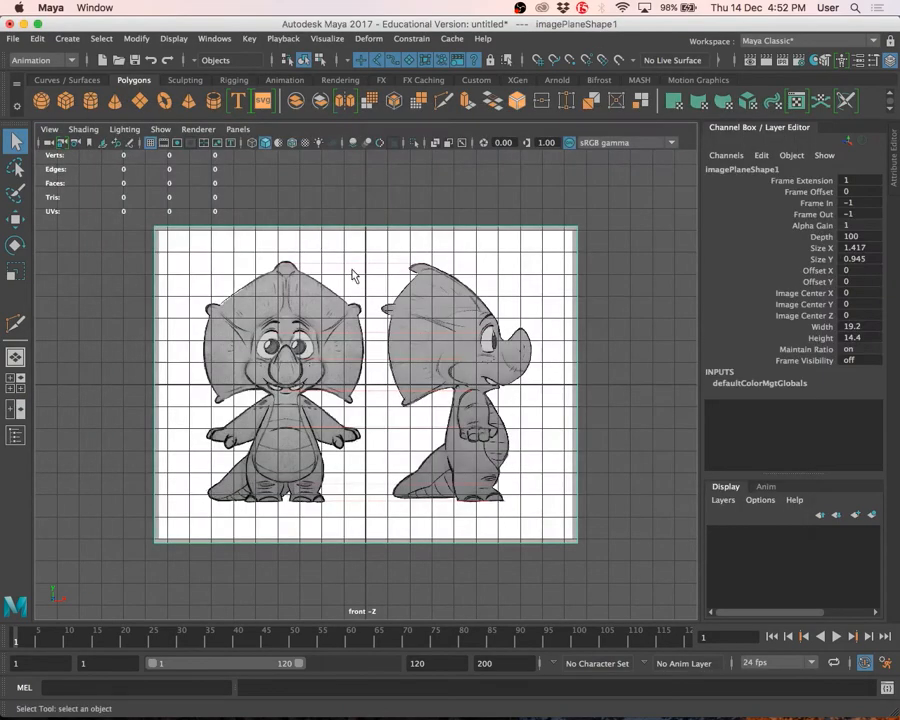
- Import the same triceratops turnaround JPG as an image plane in the side view
key("space")
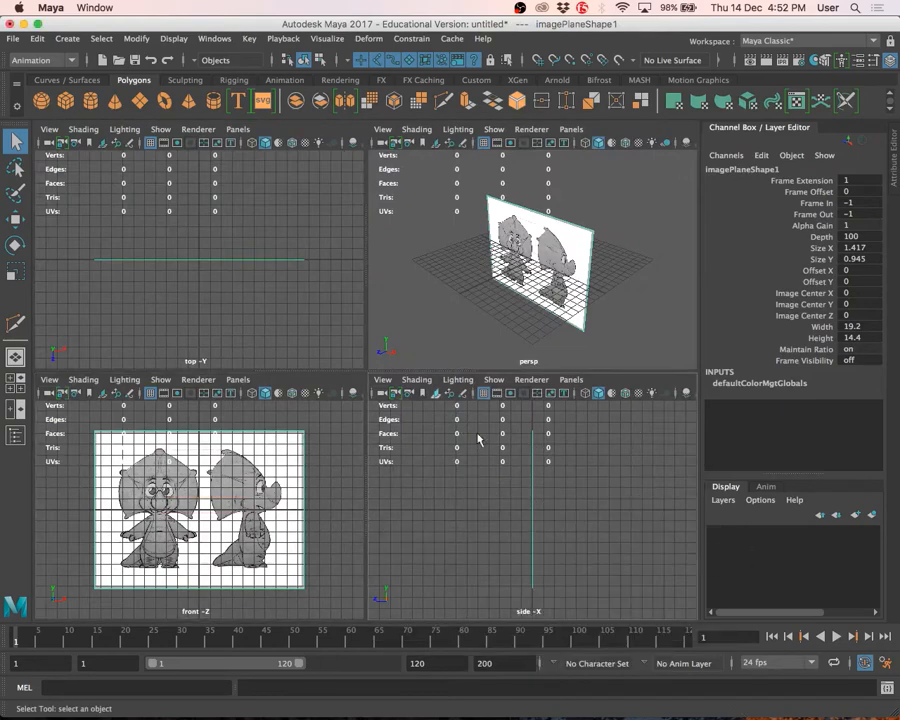
key("space")
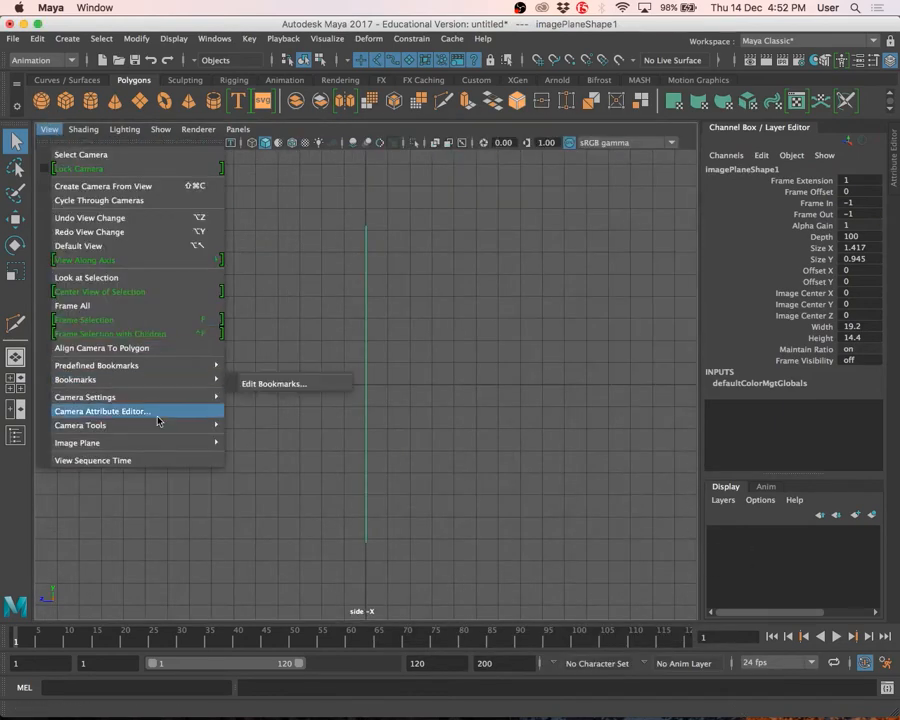
mouse_move(173, 442)
left_click(265, 455)
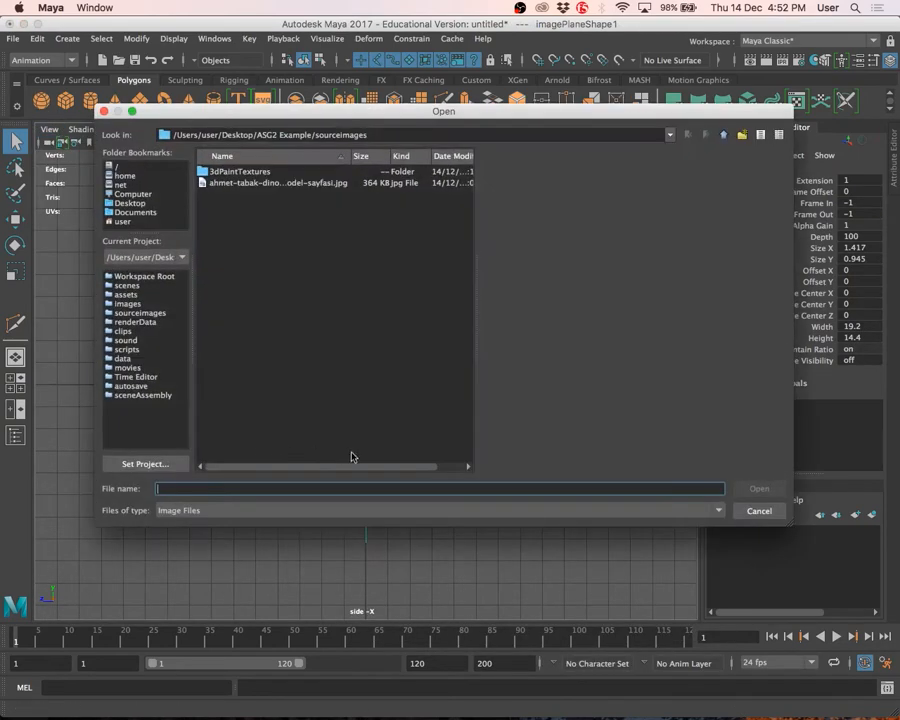
left_click(310, 184)
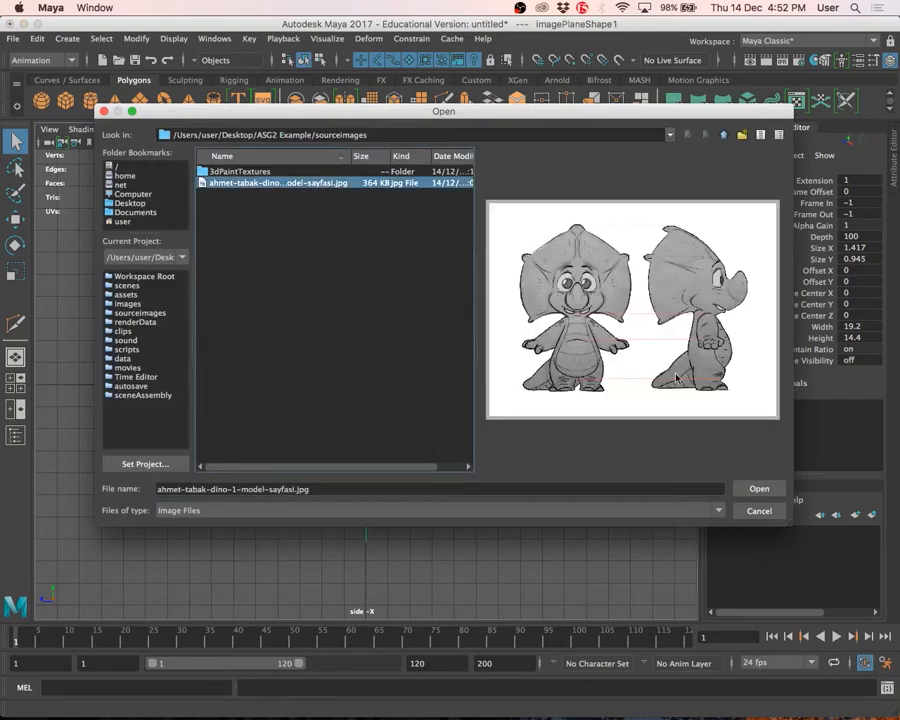
left_click(760, 488)
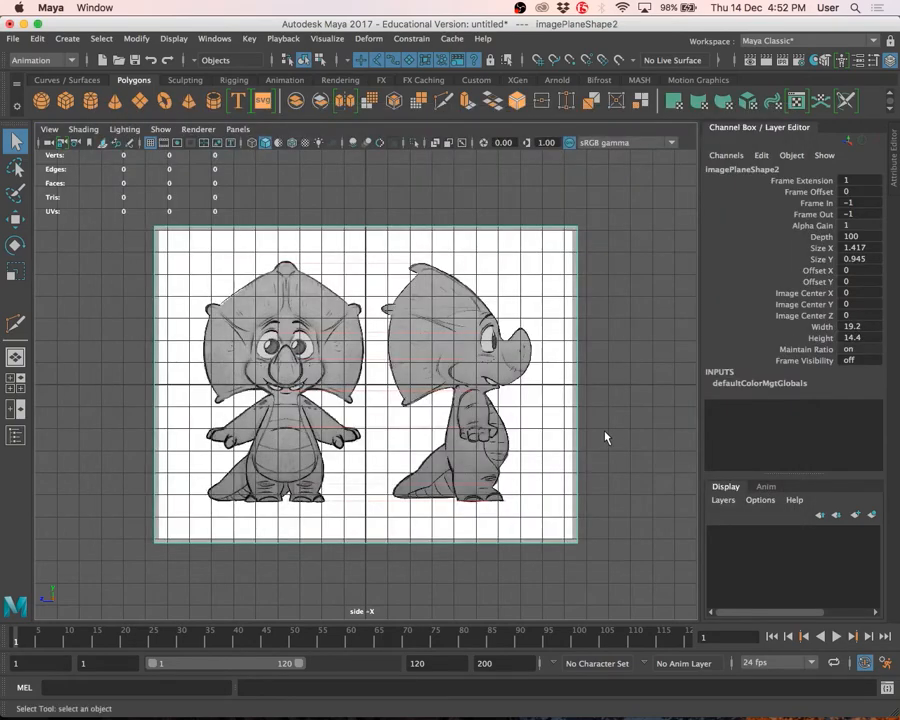
- Inspect the two crossing image planes from several angles in the perspective view
key("space")
key("space")
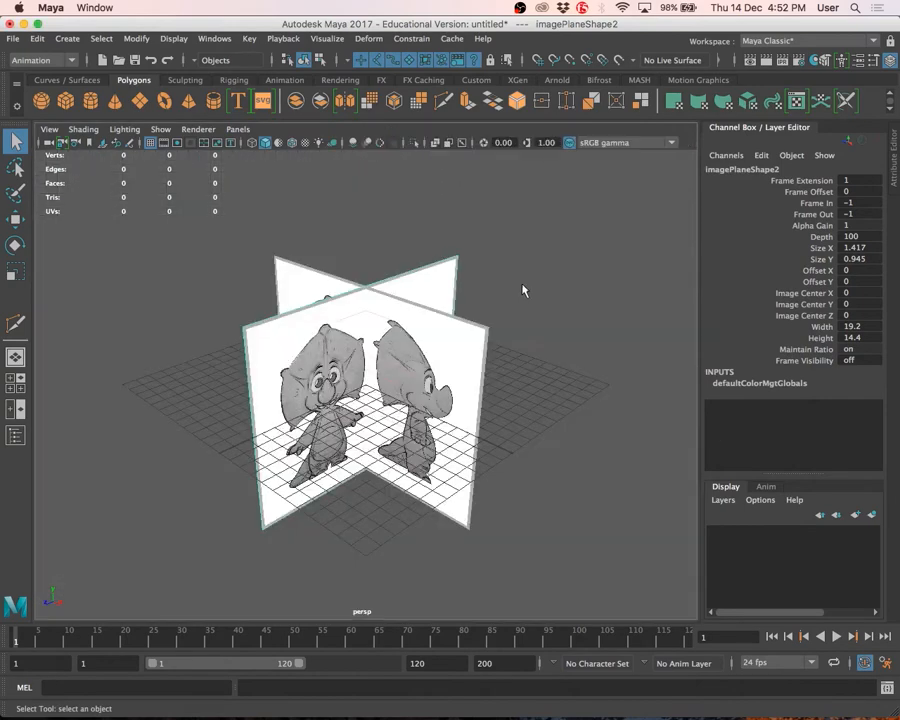
left_click_drag(524, 290, 446, 277, "alt")
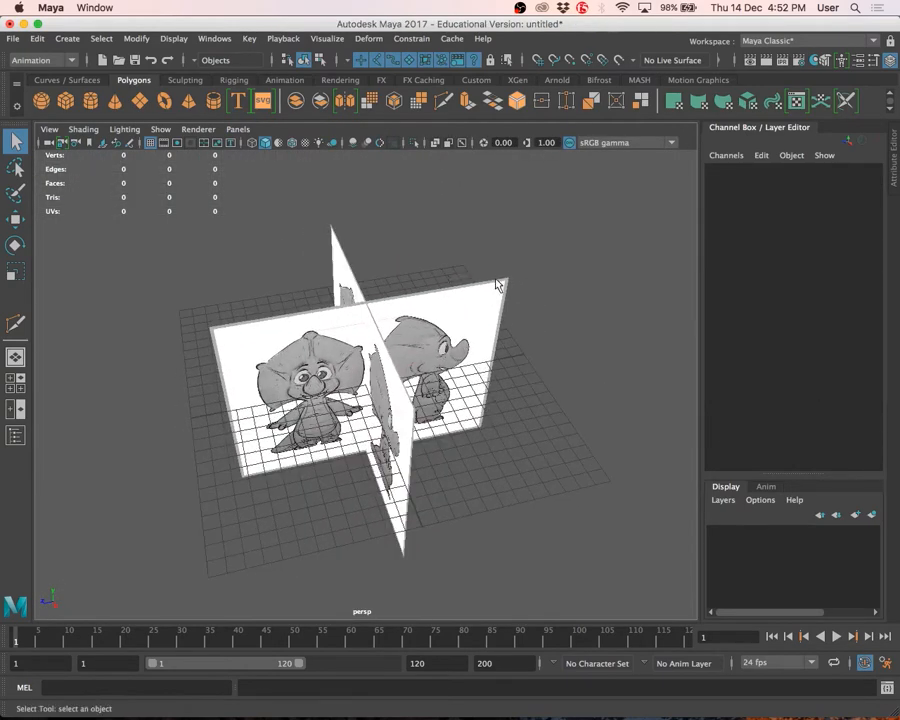
left_click_drag(512, 302, 386, 135, "alt")
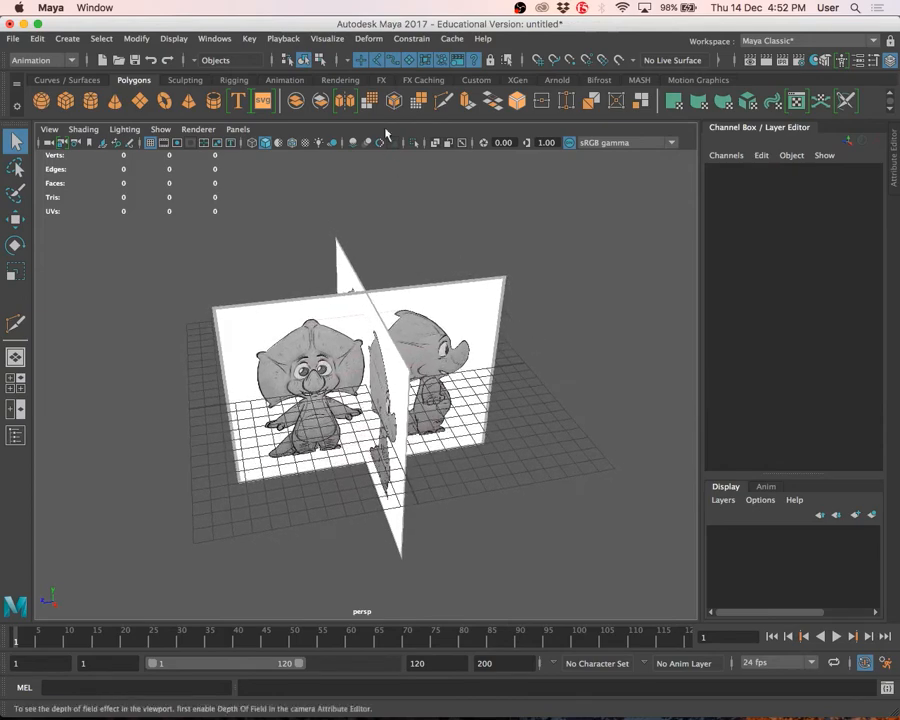
scroll(506, 286, "up", 3)
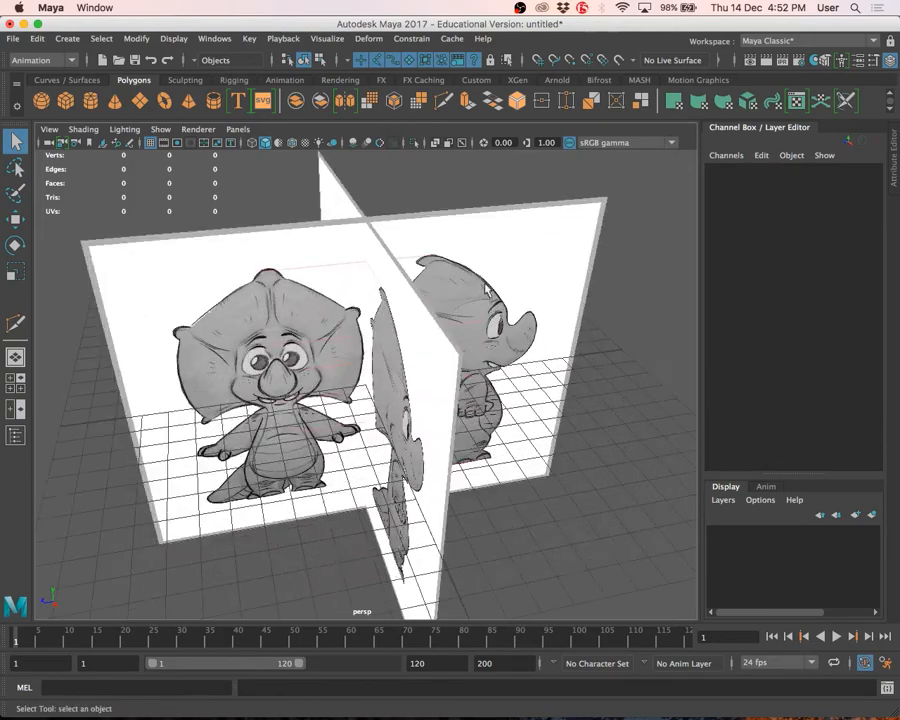
- Return to the front view, enable selection of all object types and select the front image plane
key("w")
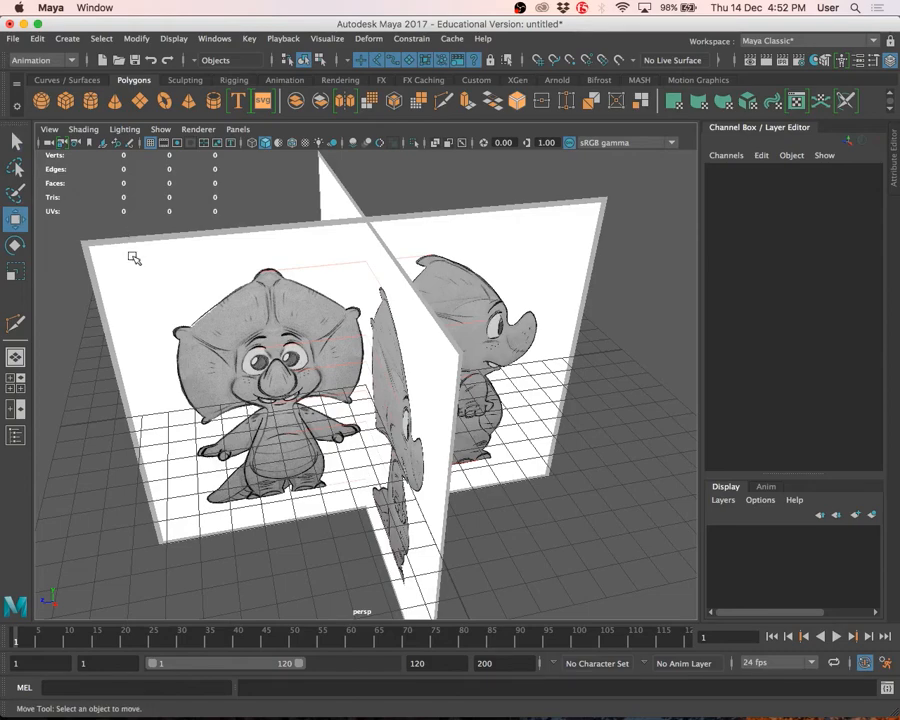
key("space")
key("space")
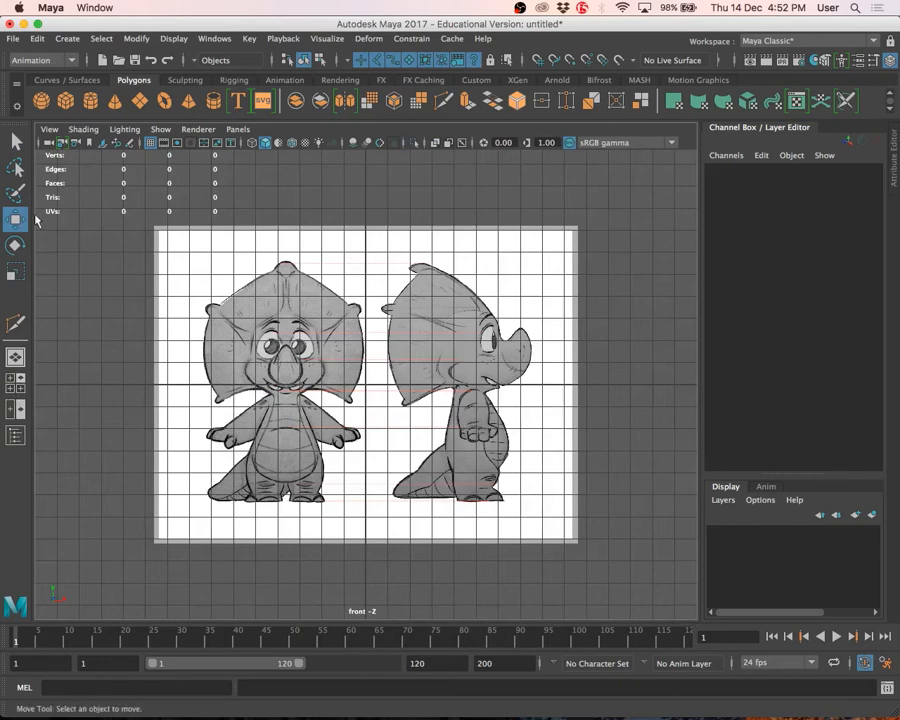
left_click(15, 141)
left_click(14, 218)
left_click(15, 141)
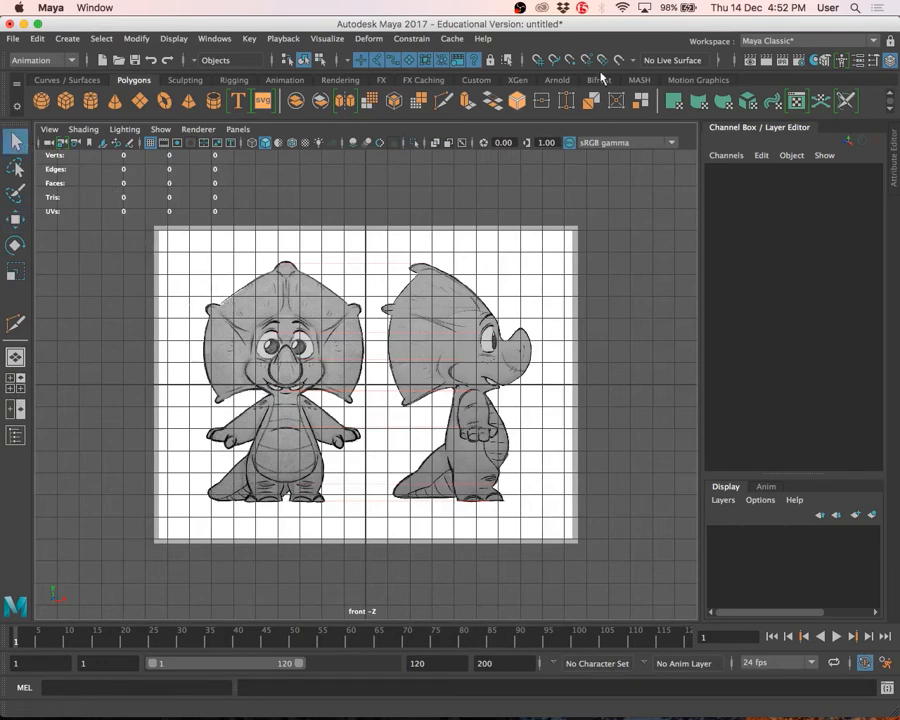
left_click(347, 60)
left_click(370, 80)
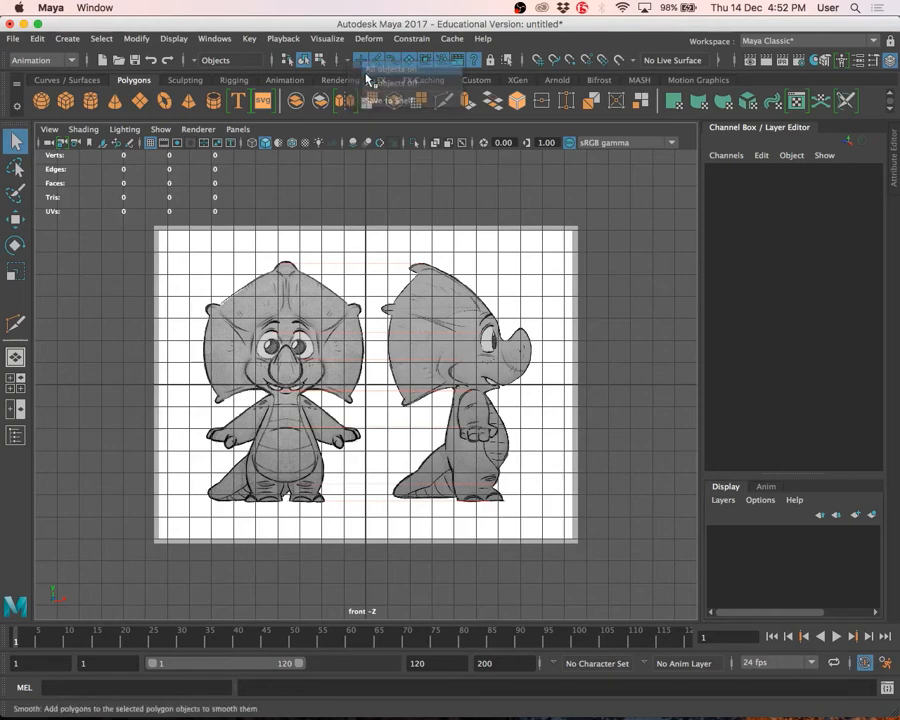
left_click_drag(137, 220, 225, 264)
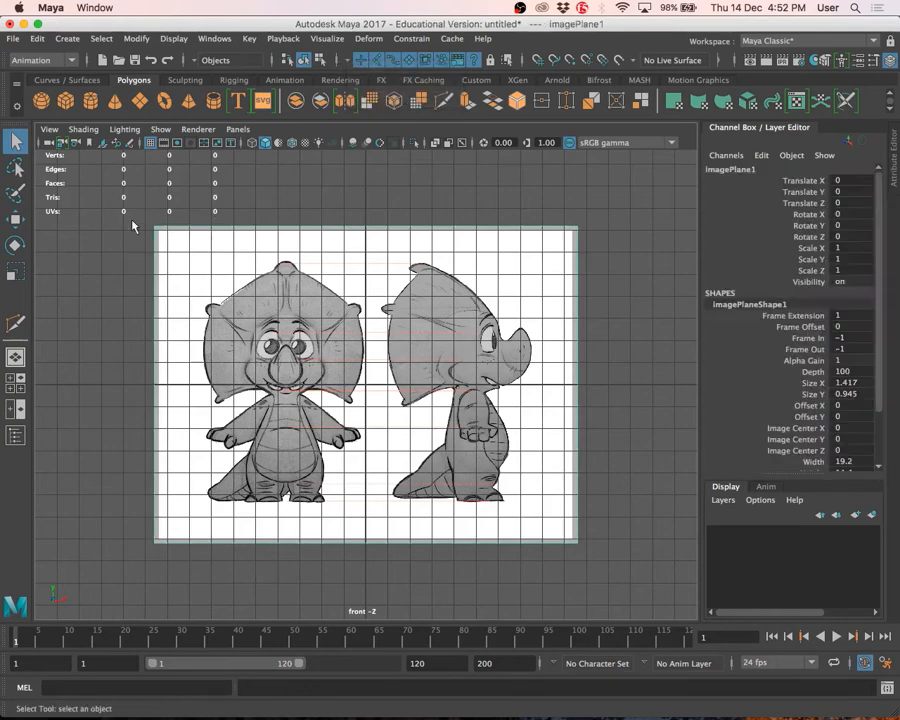
- Turn on selection of all object types and reselect the front image plane
left_click(347, 60)
left_click(371, 76)
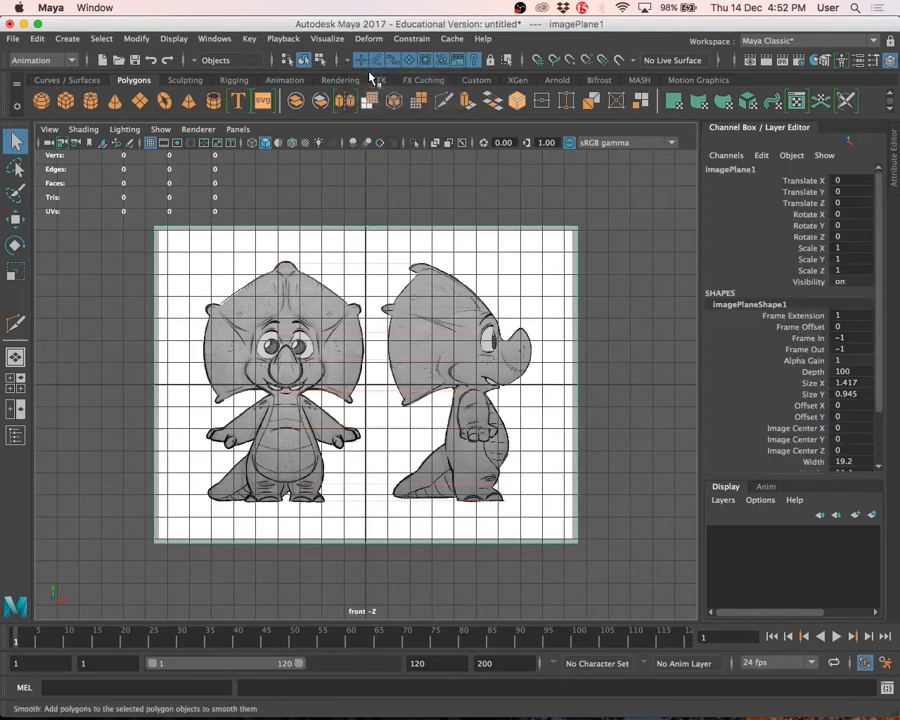
left_click(348, 61)
left_click(364, 73)
left_click(179, 214)
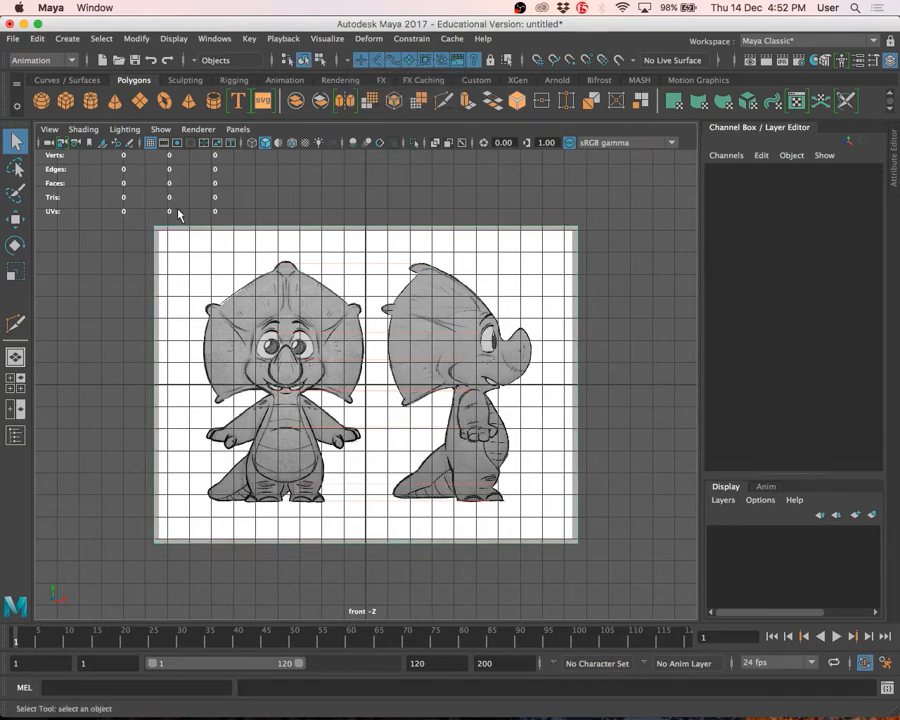
left_click_drag(179, 214, 297, 326)
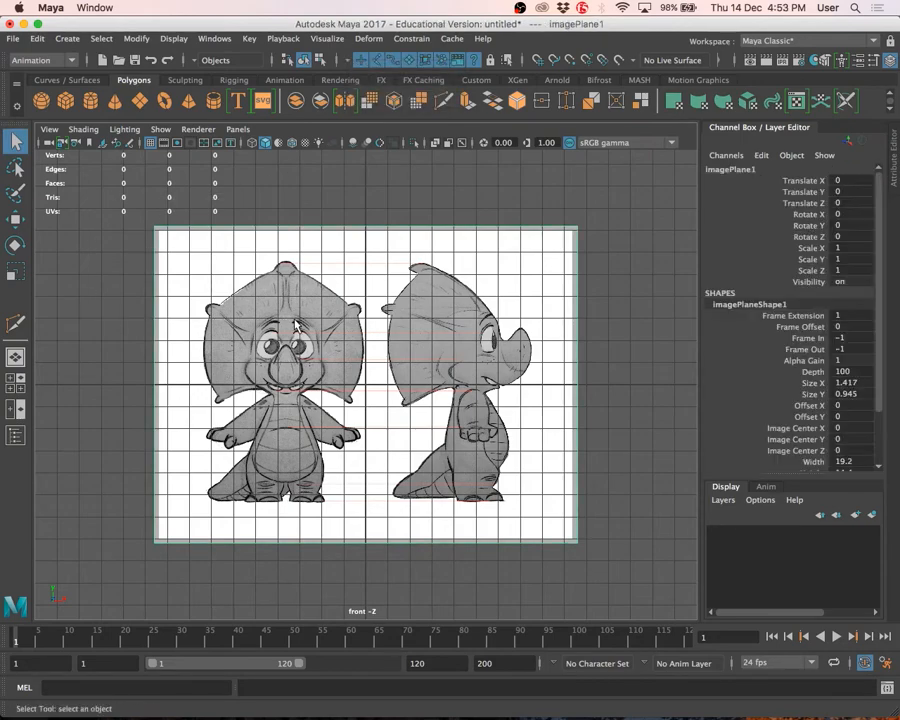
- Move the front image plane to about X 3.61, Y 5.292, centring the front drawing with its feet on the ground line
key("w")
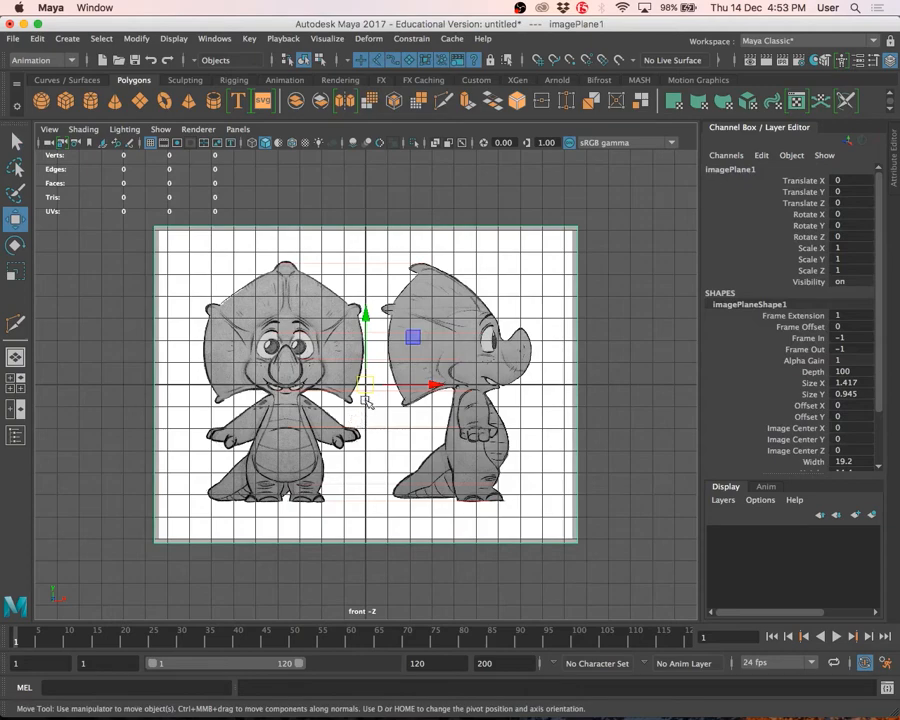
left_click_drag(401, 385, 449, 267)
scroll(466, 366, "up", 2)
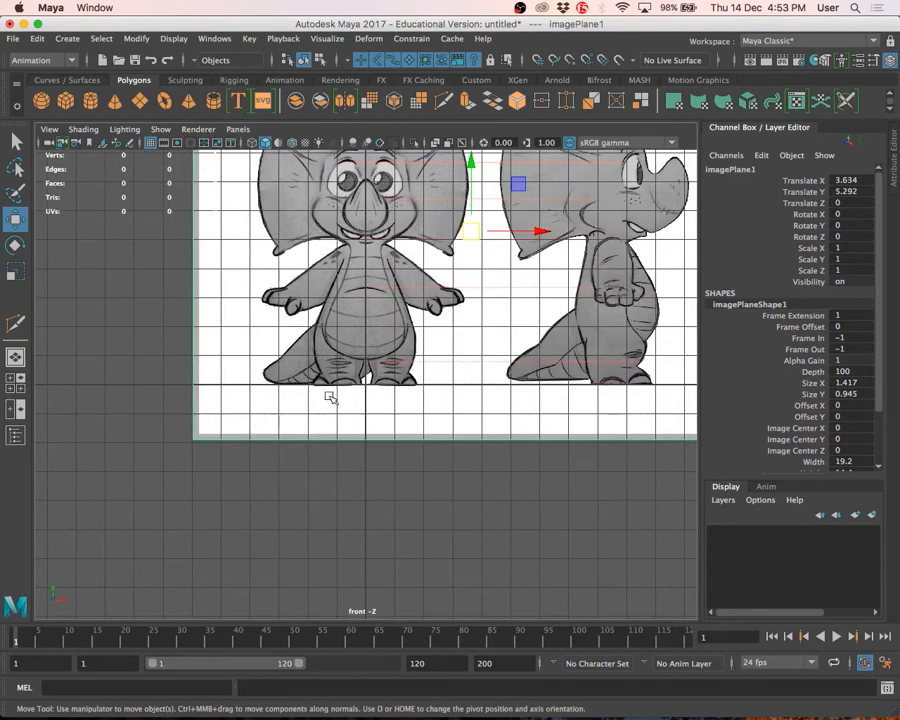
middle_click_drag(423, 323, 420, 458, "alt")
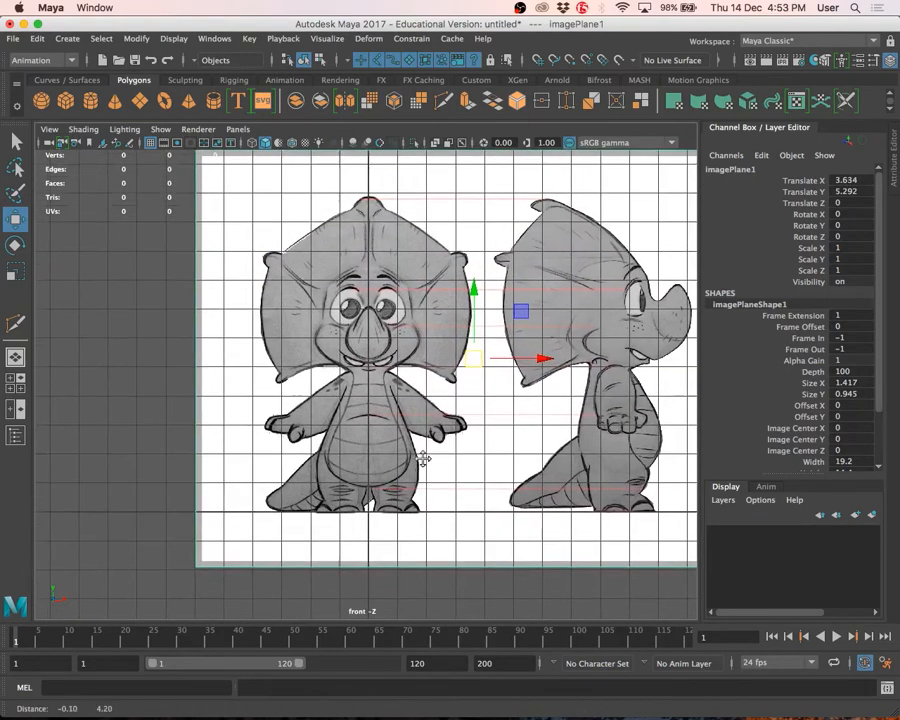
left_click_drag(538, 372, 540, 372)
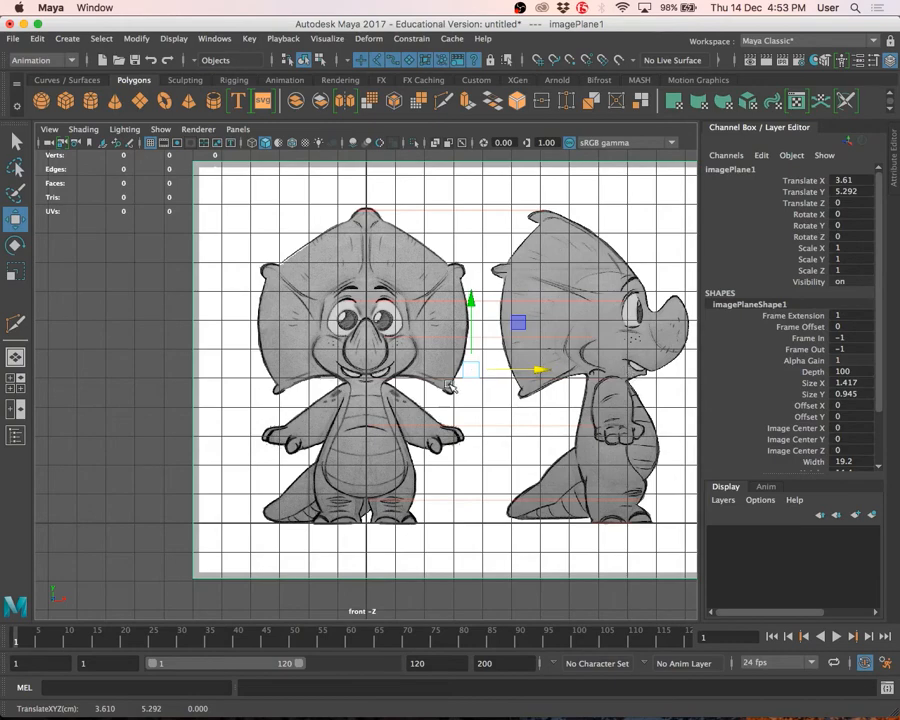
- In the side view, raise the side image plane to about 4.75 in Y and set its Y rotation to -90
key("space")
key("space")
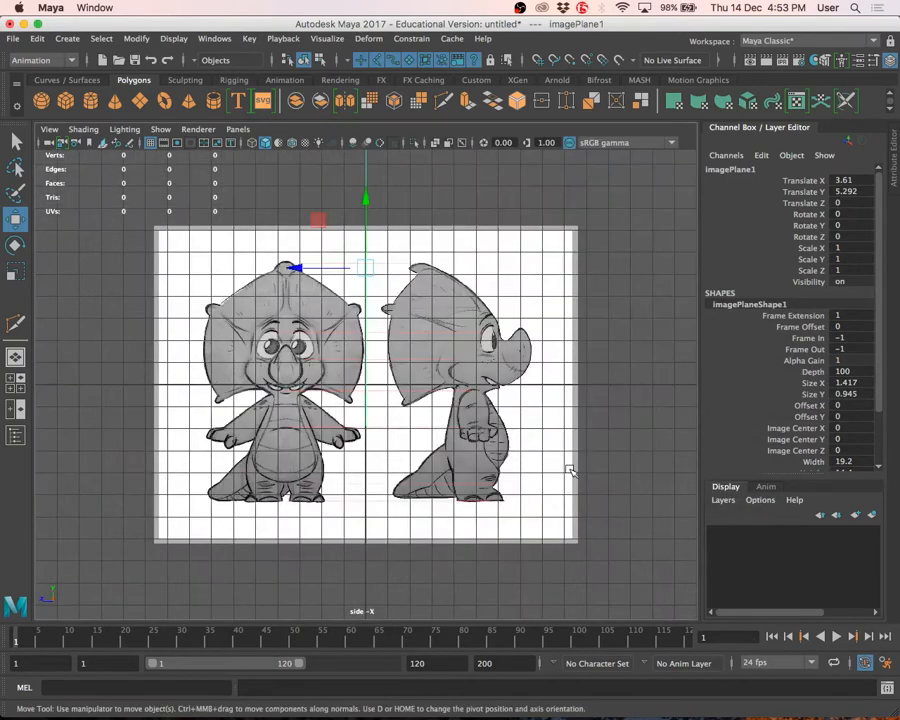
left_click(366, 318)
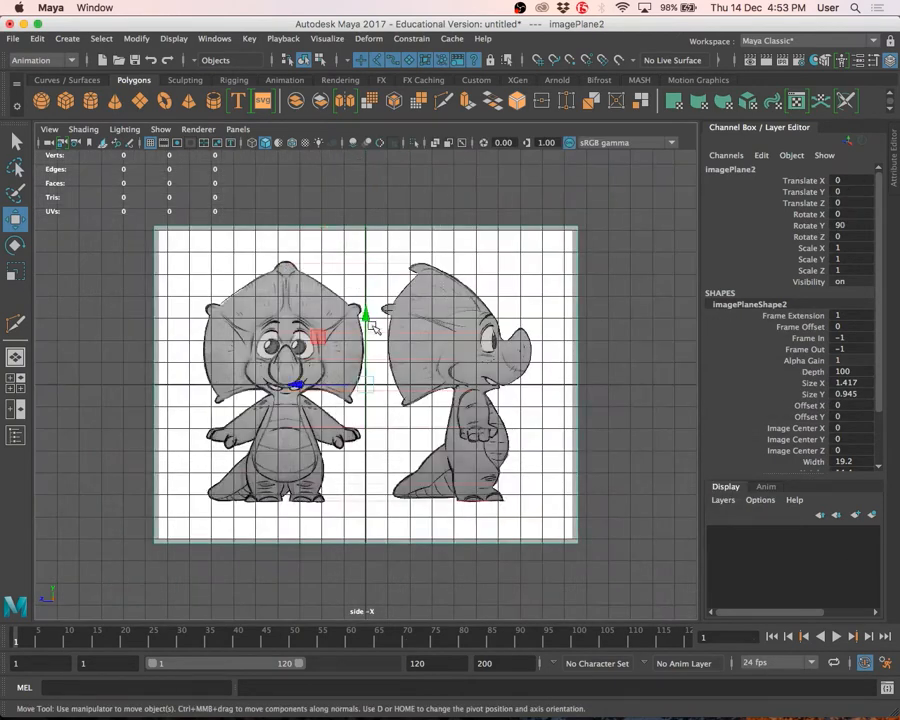
left_click_drag(370, 314, 368, 192)
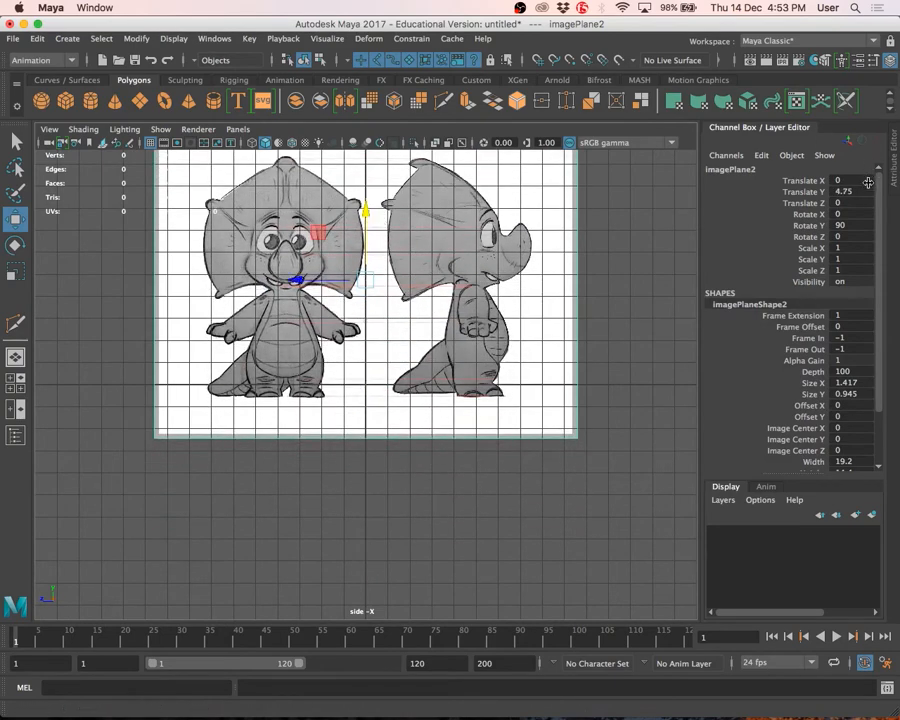
left_click(858, 235)
left_click(865, 226)
type("-90")
key("Return")
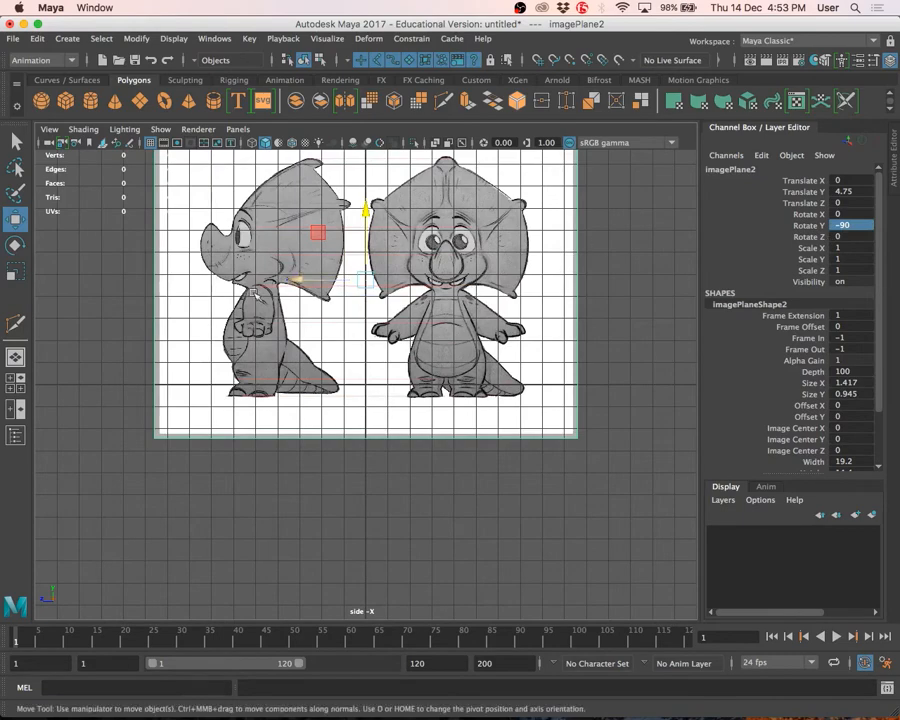
- Move the side image plane to about Y 5.292, Z -5.165, centring the profile drawing with its feet on the ground line
left_click_drag(293, 279, 400, 280)
mouse_move(476, 208)
left_mouse_down()
mouse_move(476, 185)
mouse_move(476, 196)
left_mouse_up()
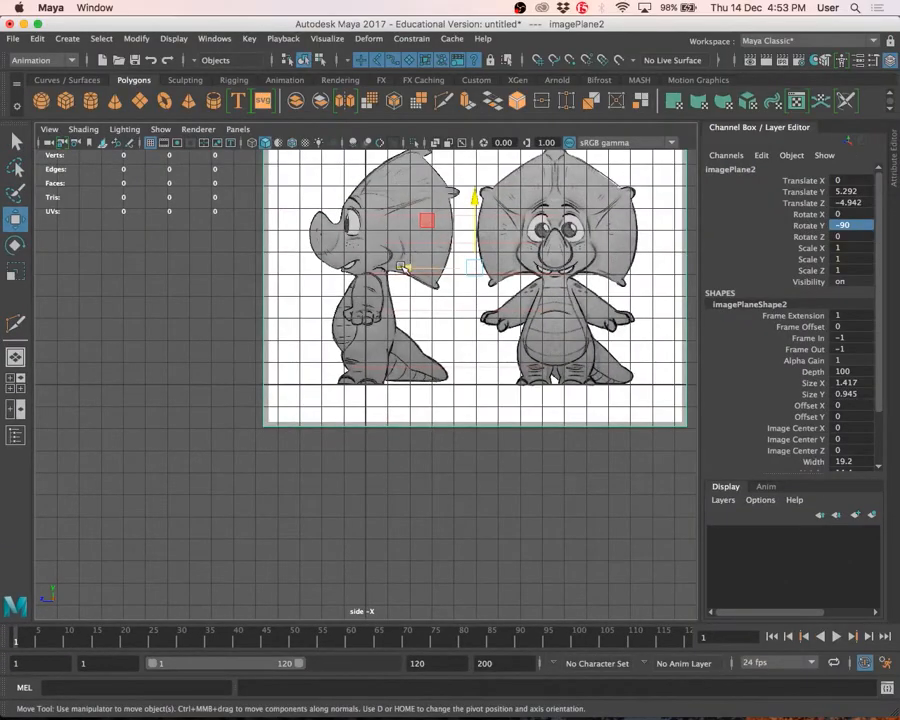
left_click_drag(405, 266, 410, 267)
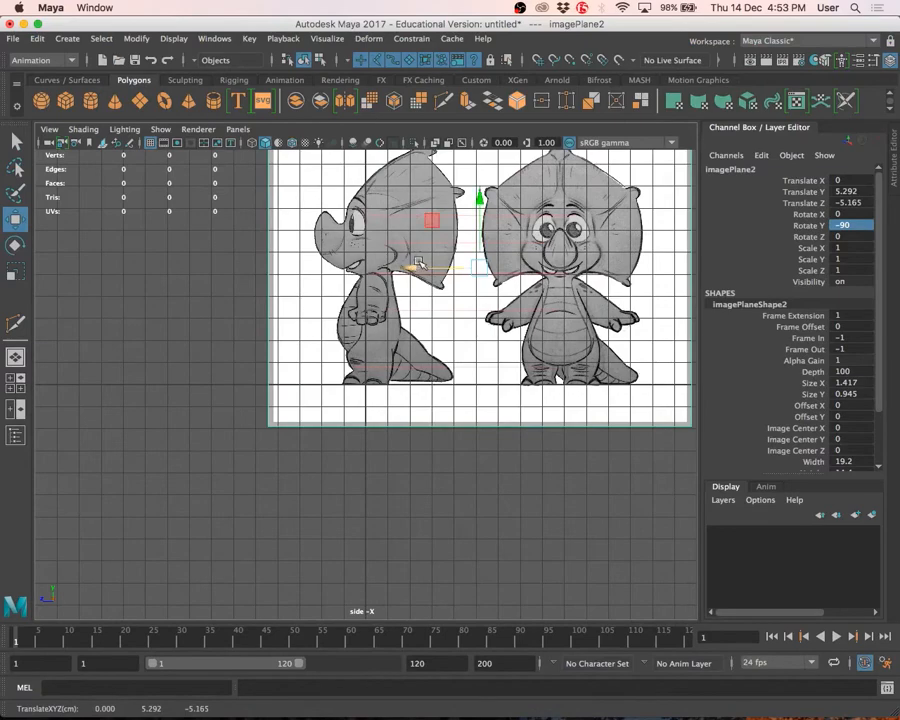
- Inspect how the two image planes intersect from several angles in the perspective view
key("space")
key("space")
left_click_drag(582, 308, 506, 325, "alt")
right_click_drag(506, 325, 421, 330, "alt")
mouse_move(421, 330)
left_mouse_down("alt")
mouse_move(569, 325)
mouse_move(380, 318)
mouse_move(464, 332)
mouse_move(413, 330)
left_mouse_up("alt")
scroll(446, 334, "up", 5)
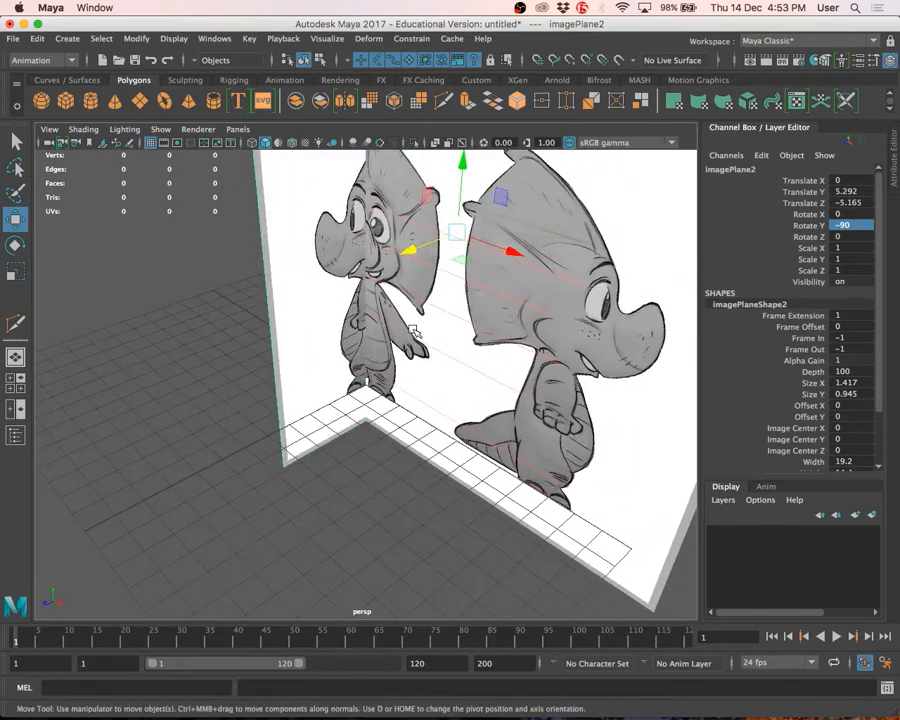
scroll(414, 330, "up", 4)
scroll(415, 328, "down", 7)
middle_click_drag(416, 325, 378, 366, "alt")
left_click_drag(378, 366, 367, 360, "alt")
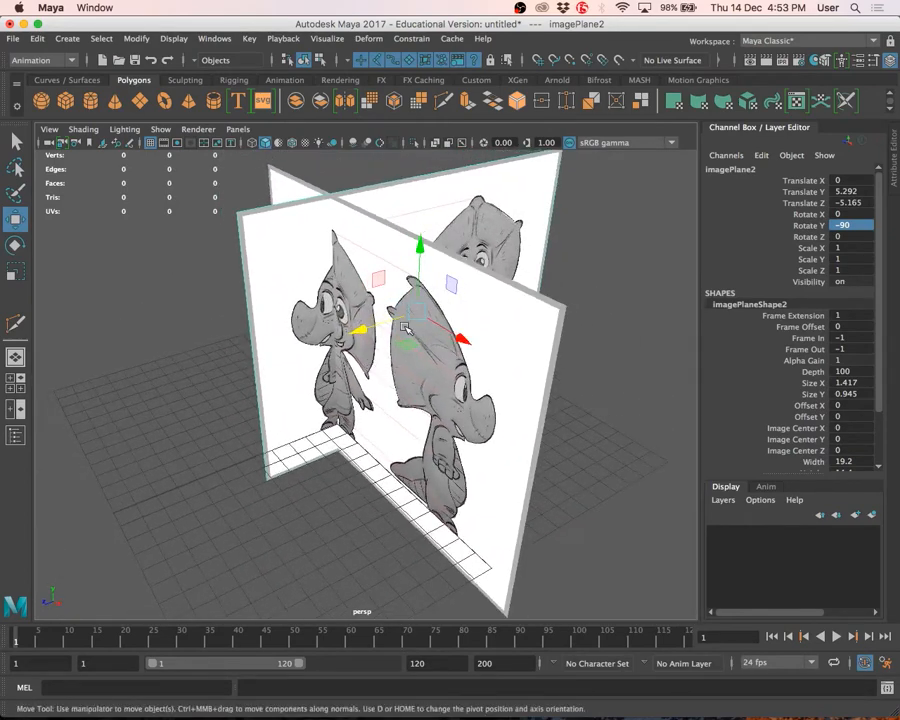
scroll(408, 328, "down", 4)
left_click_drag(461, 360, 529, 367, "alt")
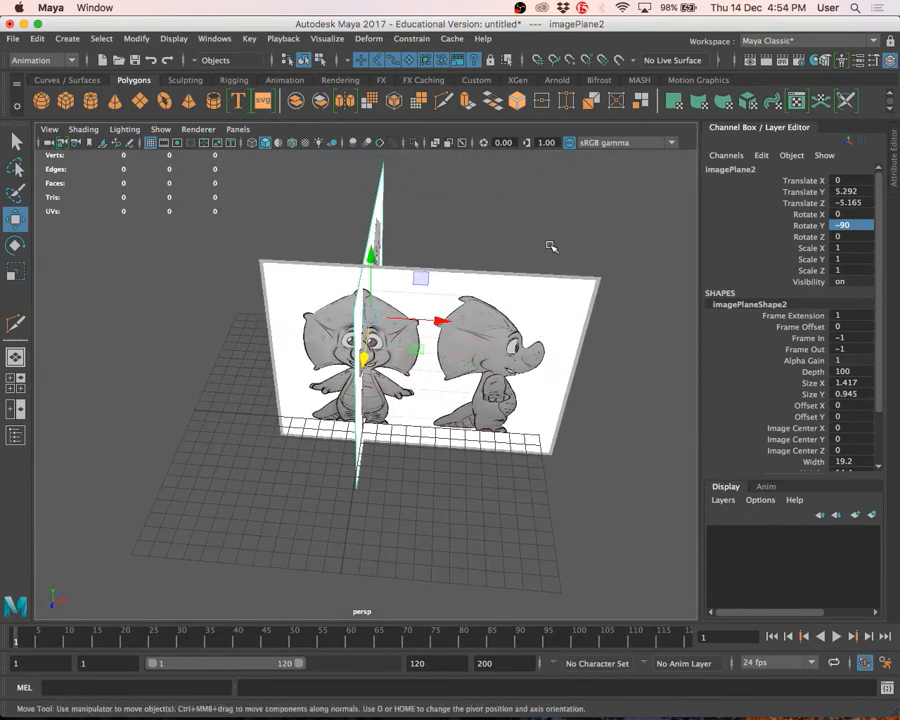
- Move the front image plane back behind the grid to about -10.287 in Z
left_click_drag(551, 246, 625, 348)
left_click_drag(598, 387, 528, 377, "alt")
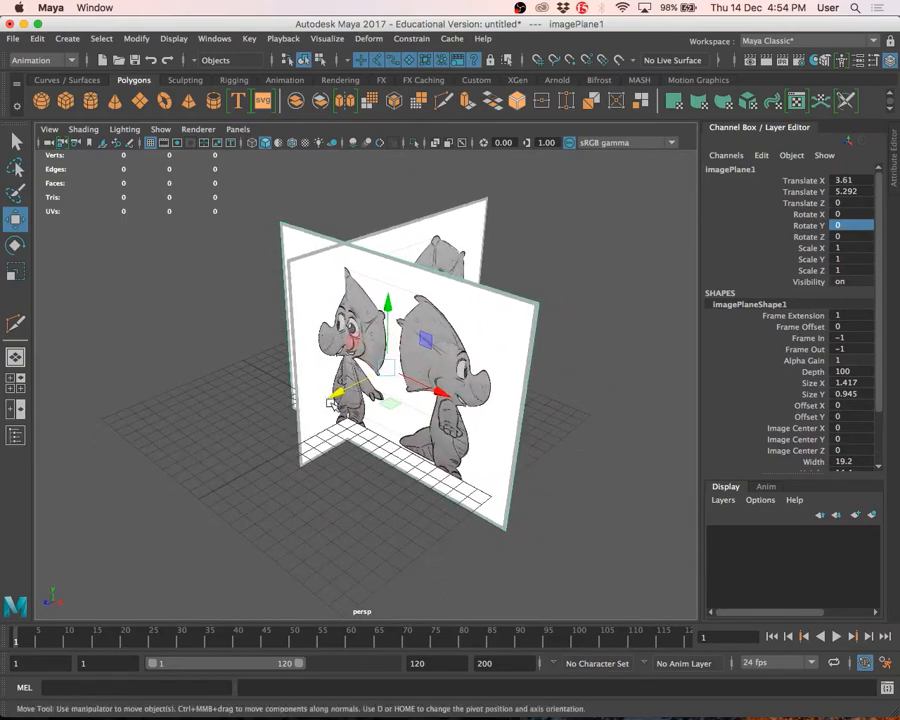
left_click_drag(344, 391, 463, 359)
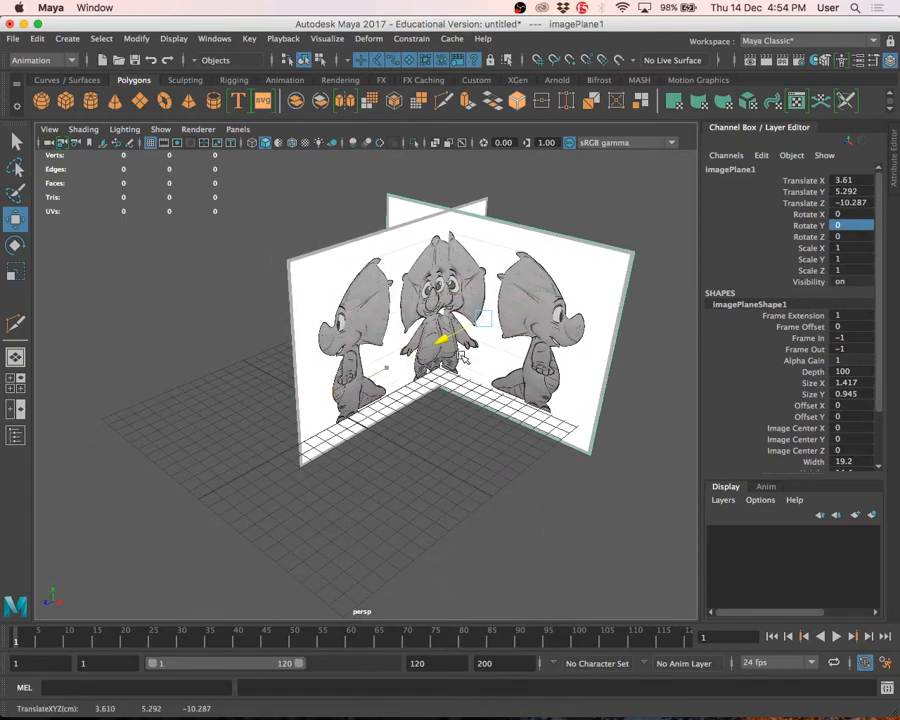
- Move the side image plane sideways off the grid centre to about -8.561 in X
left_click_drag(293, 325, 239, 346, "alt")
left_click_drag(240, 233, 499, 331)
left_click_drag(437, 328, 408, 340)
left_click(318, 426)
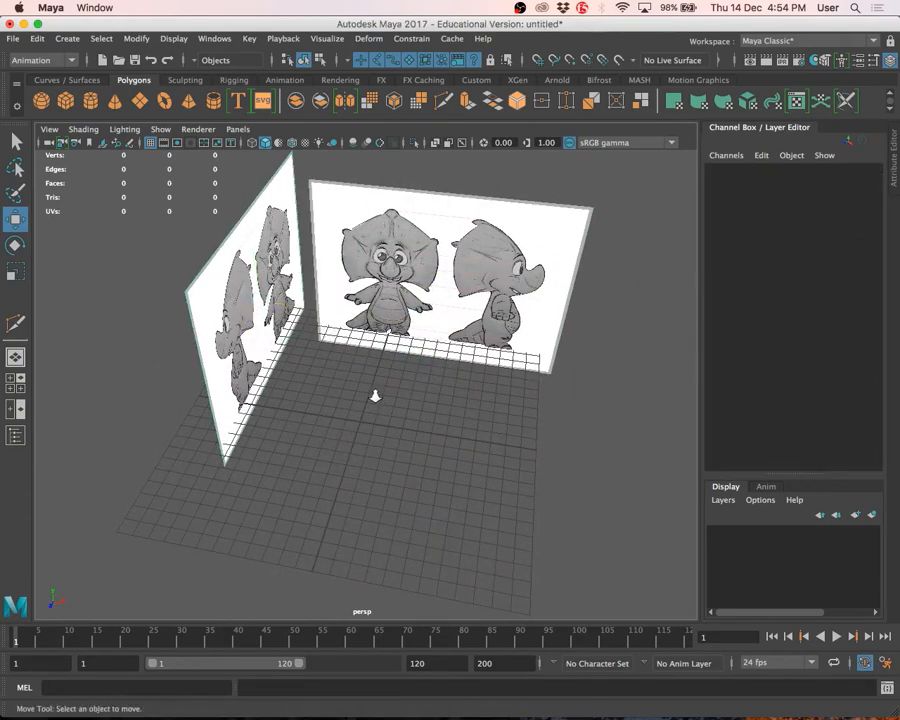
left_click_drag(375, 396, 320, 383, "alt")
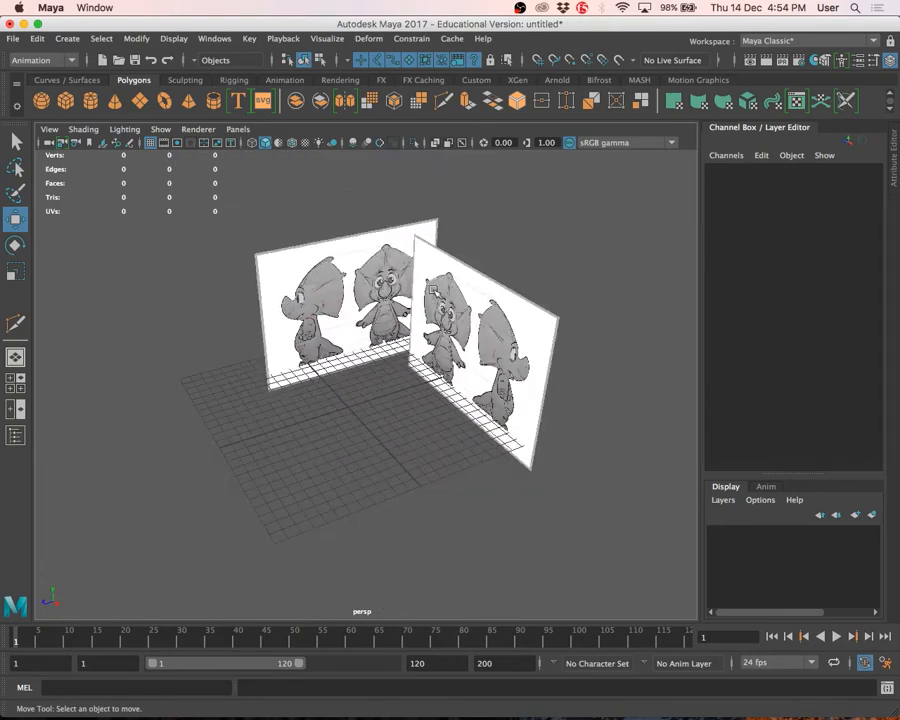
- Undo the last small X move of the front image plane
left_click(551, 321)
left_click_drag(551, 321, 496, 342, "alt")
key("super+z")
- Check the placement of both image planes in the front, side and perspective views
key("space")
key("space")
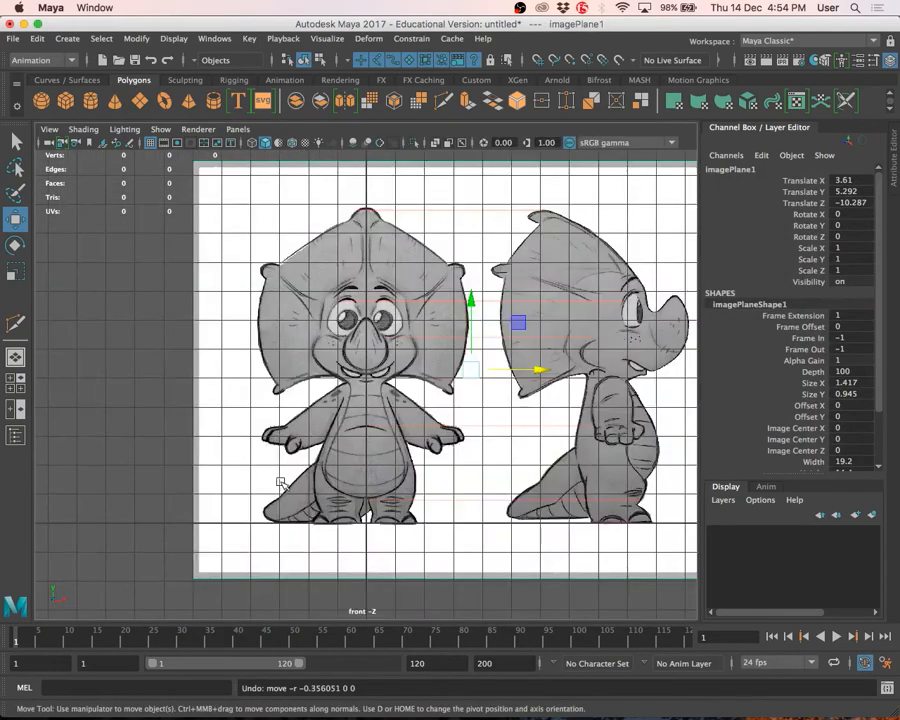
key("space")
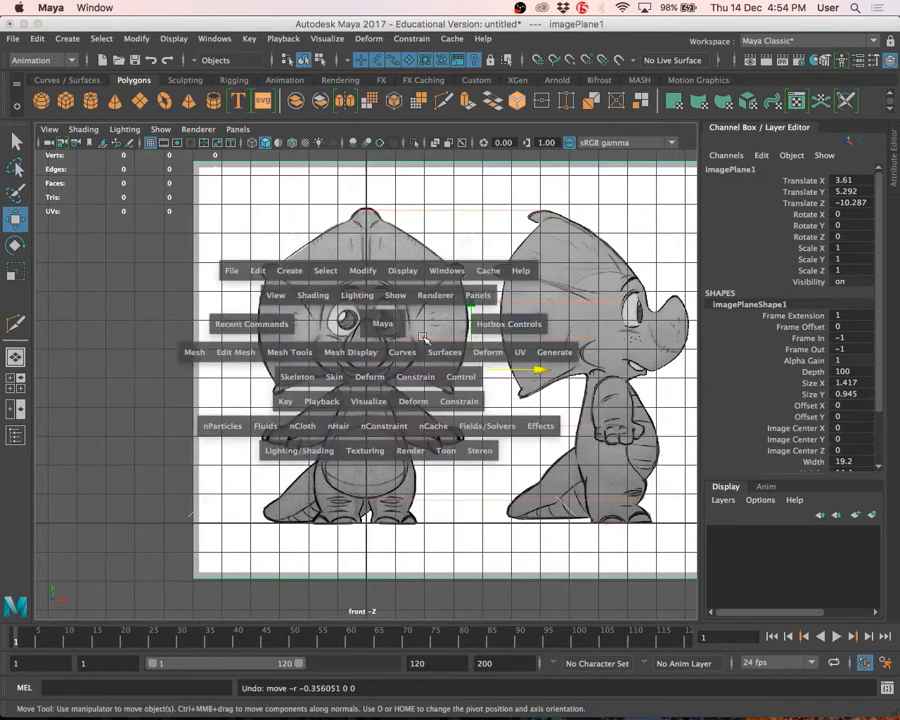
key("space")
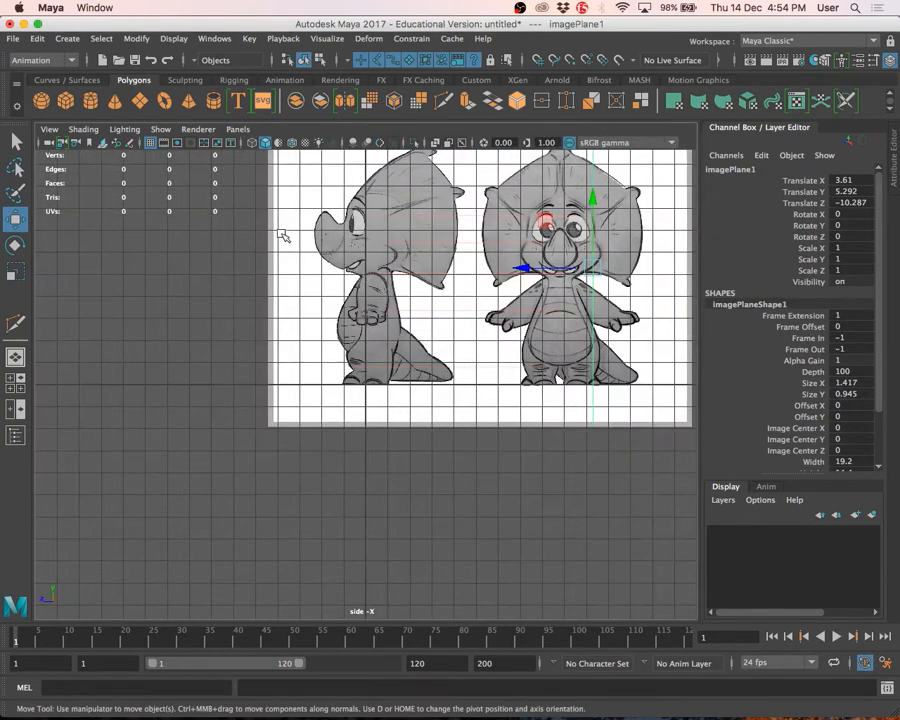
left_click(316, 208)
key("space")
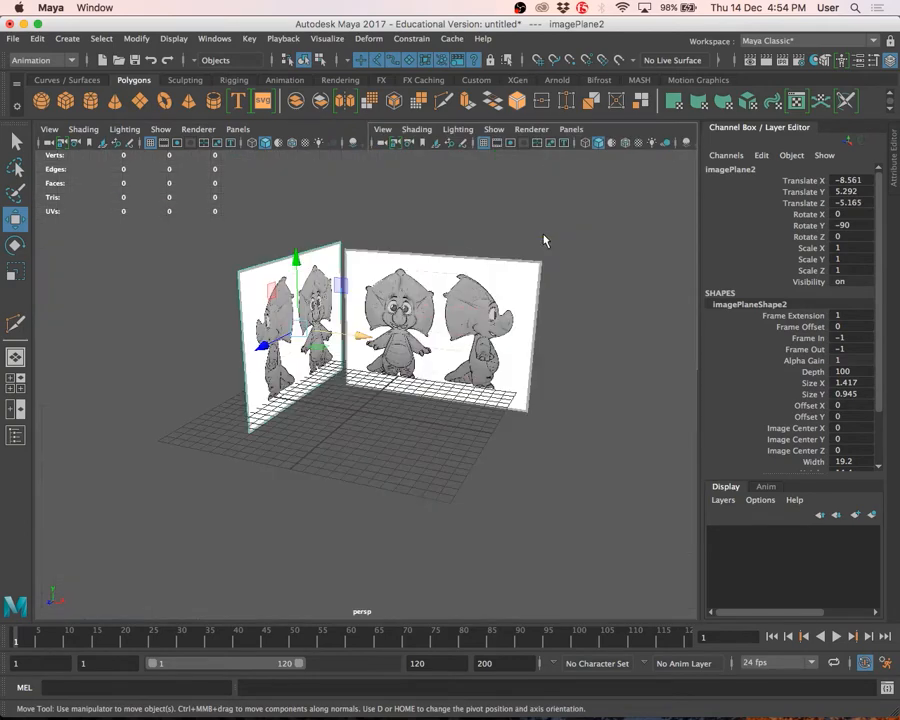
key("space")
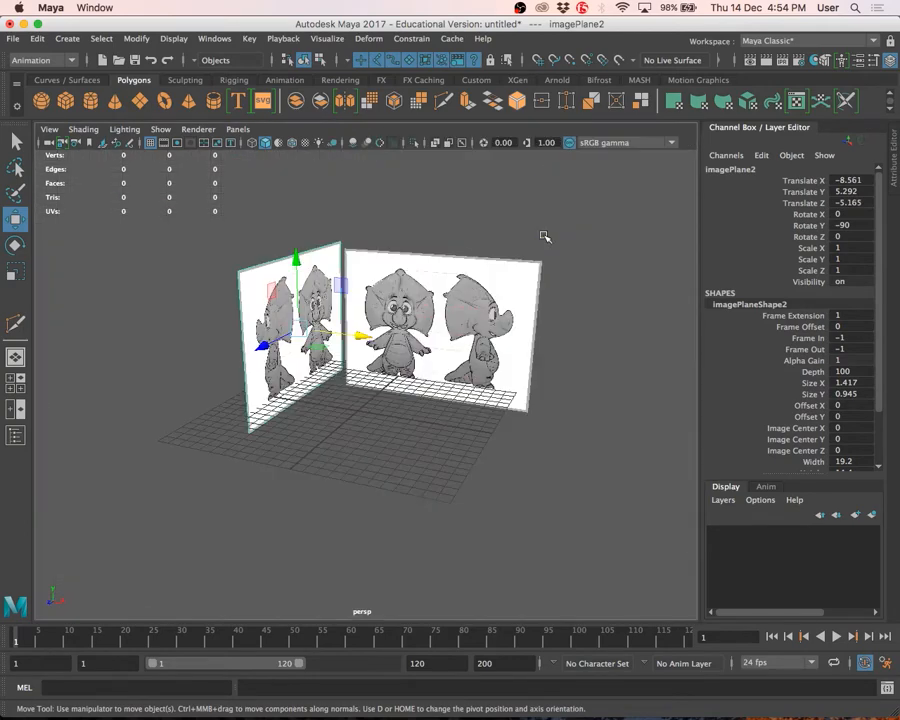
left_click(520, 239)
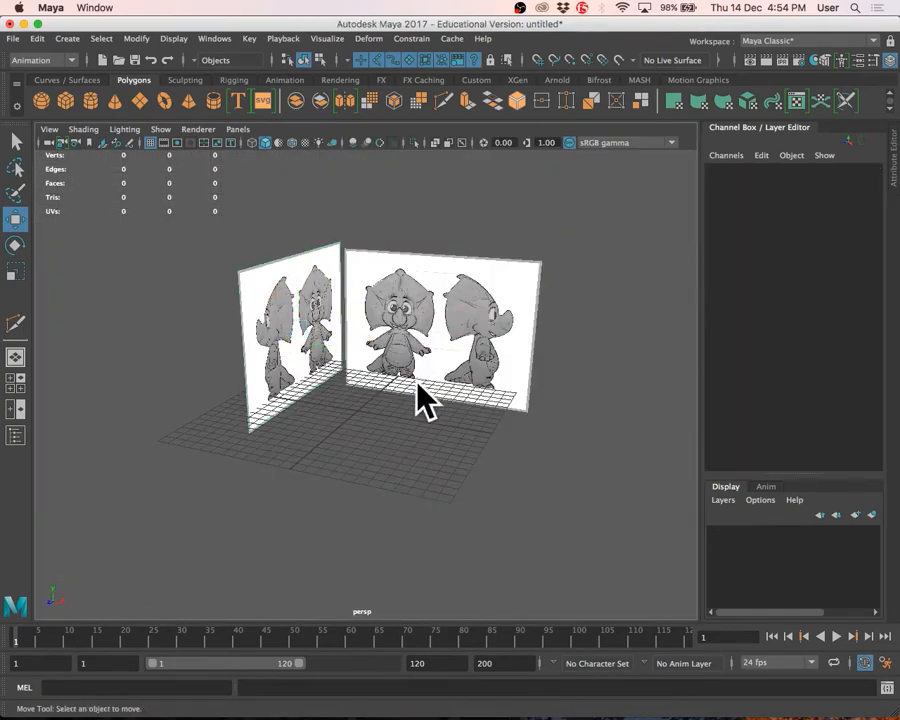
left_click_drag(448, 352, 364, 371, "alt")
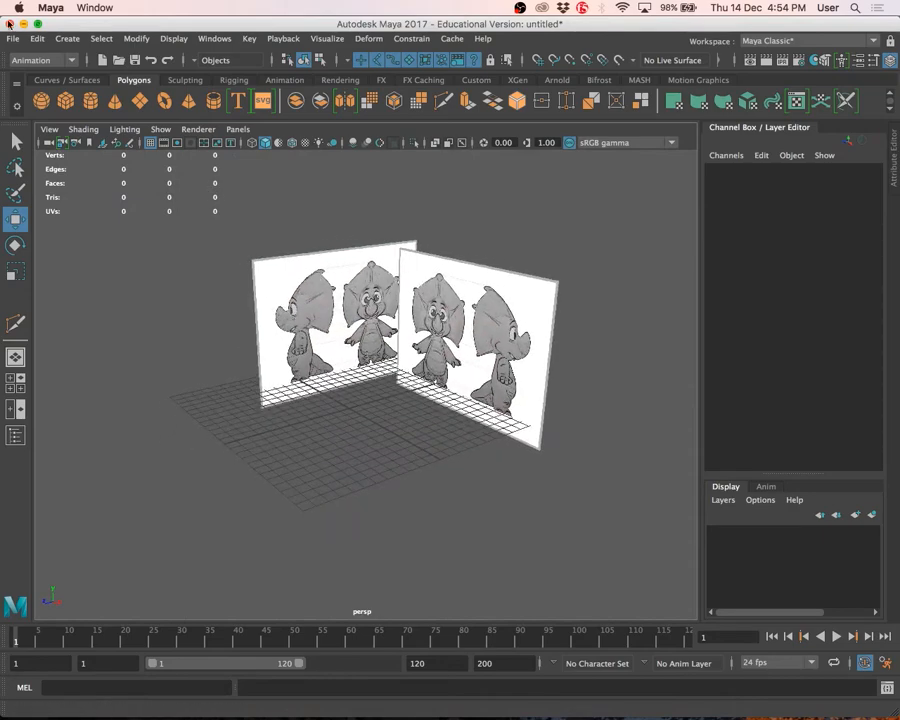
- Create a default polygon plane at the origin and clear the selection
left_click(135, 107)
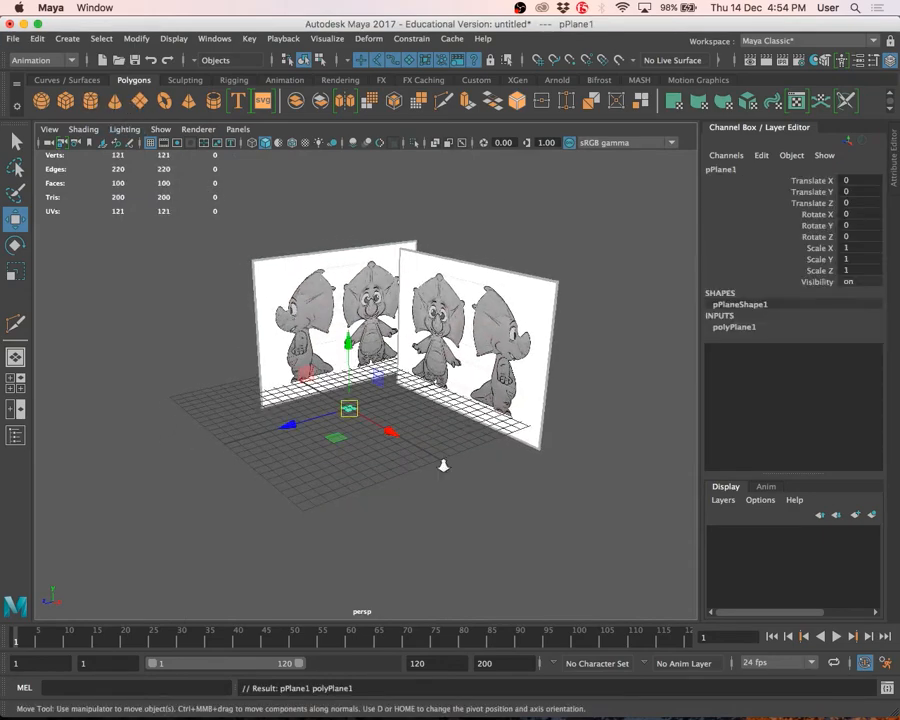
key("r")
left_click(361, 438)
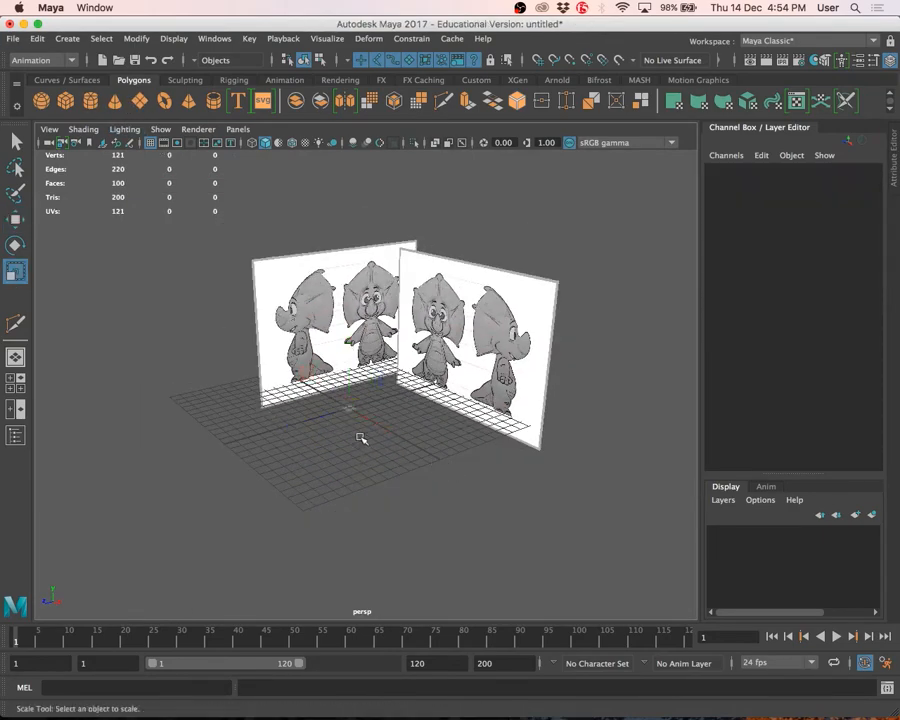
- Create a display layer from the two selected image planes and name it Ref_LYR
left_click(338, 250)
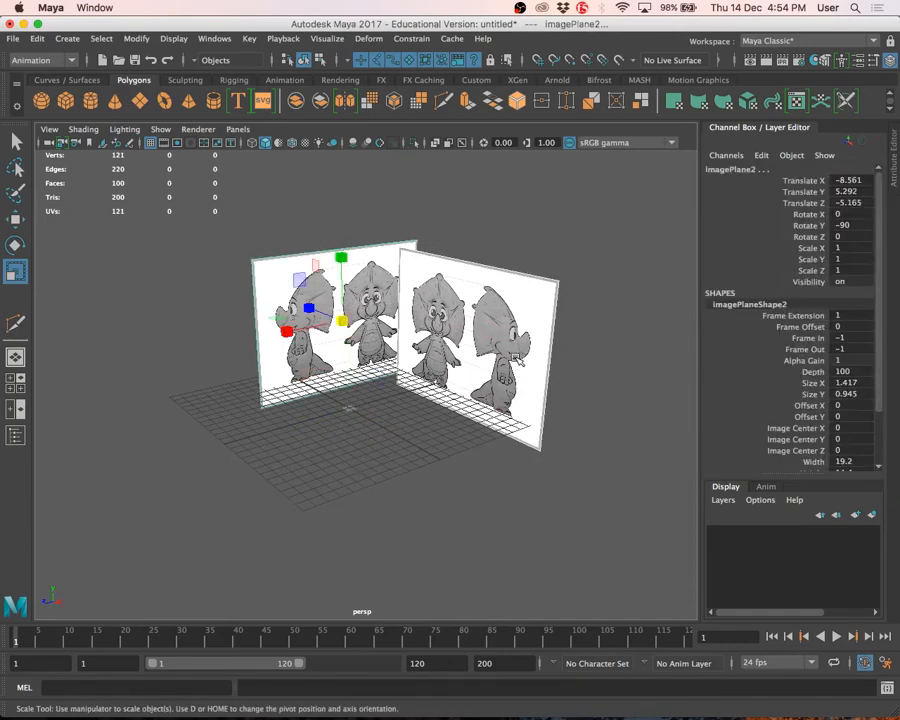
left_click(506, 233)
left_click_drag(343, 208, 645, 373)
left_click(872, 516)
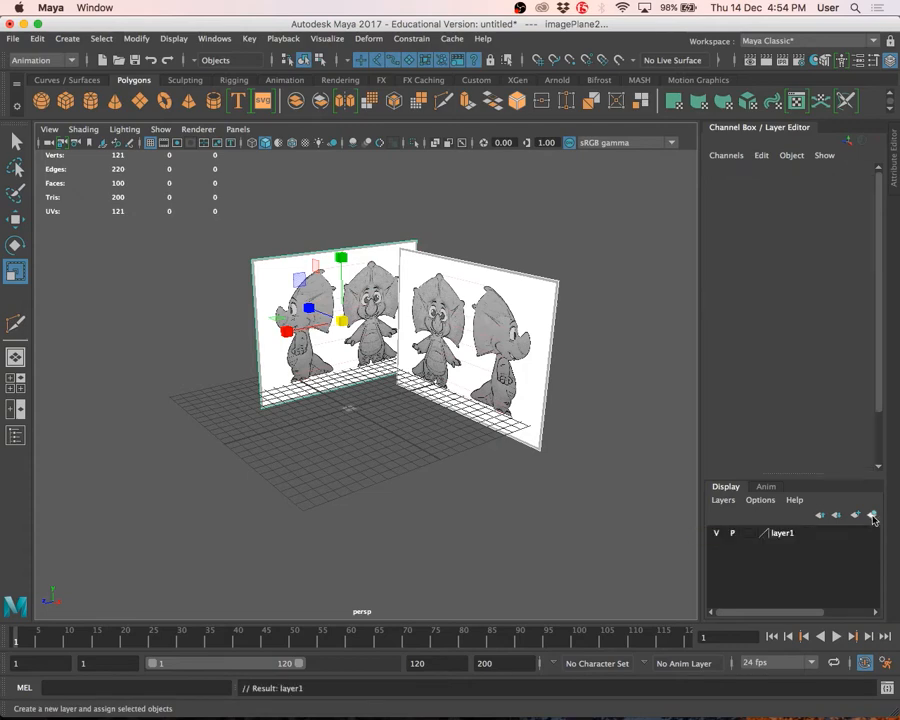
double_click(792, 537)
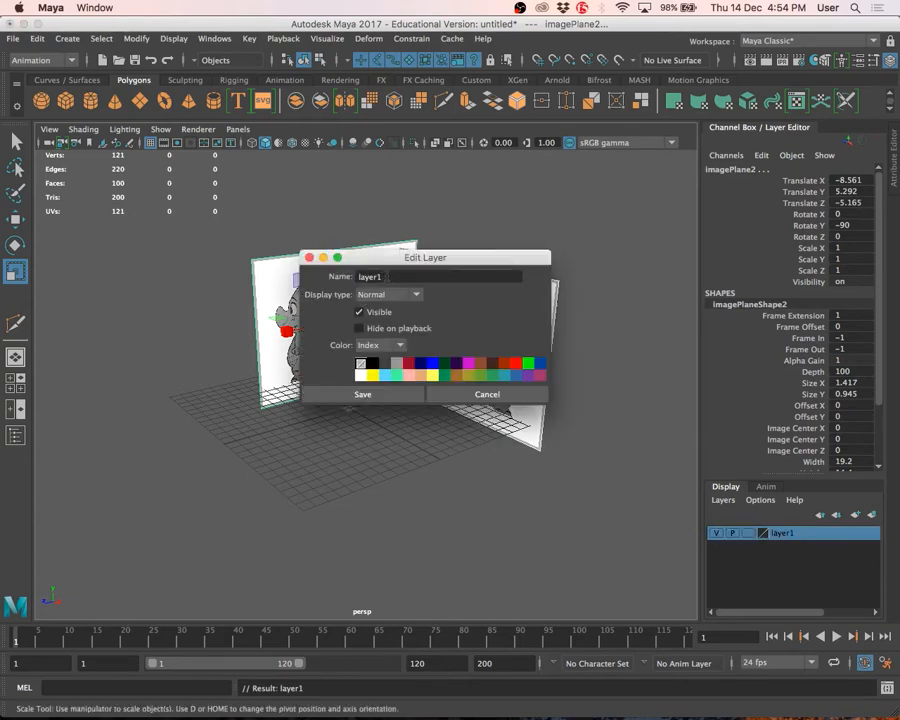
left_click_drag(387, 277, 315, 273)
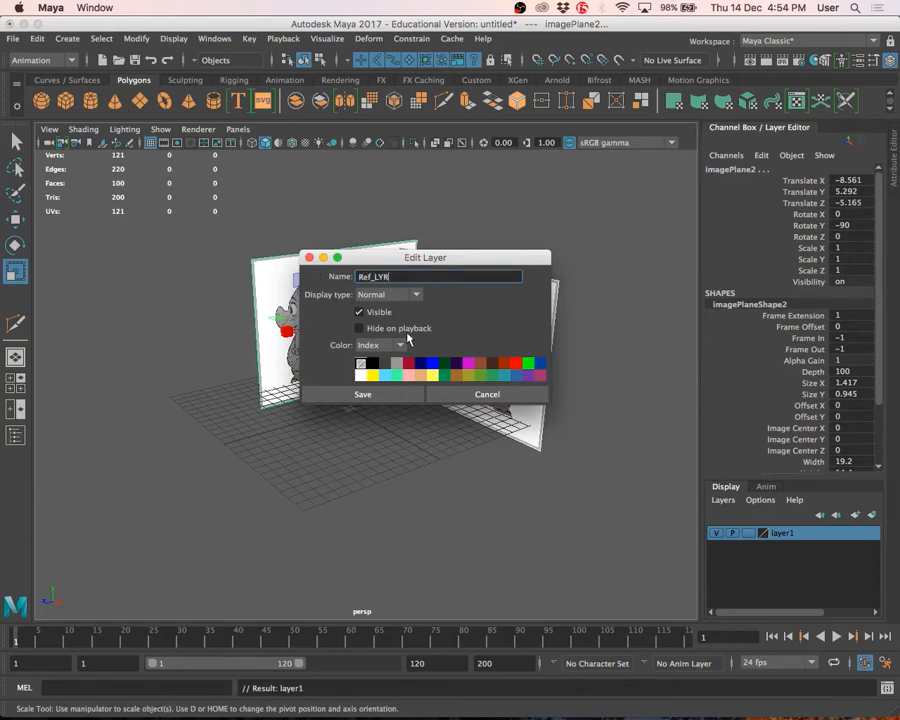
left_click(376, 393)
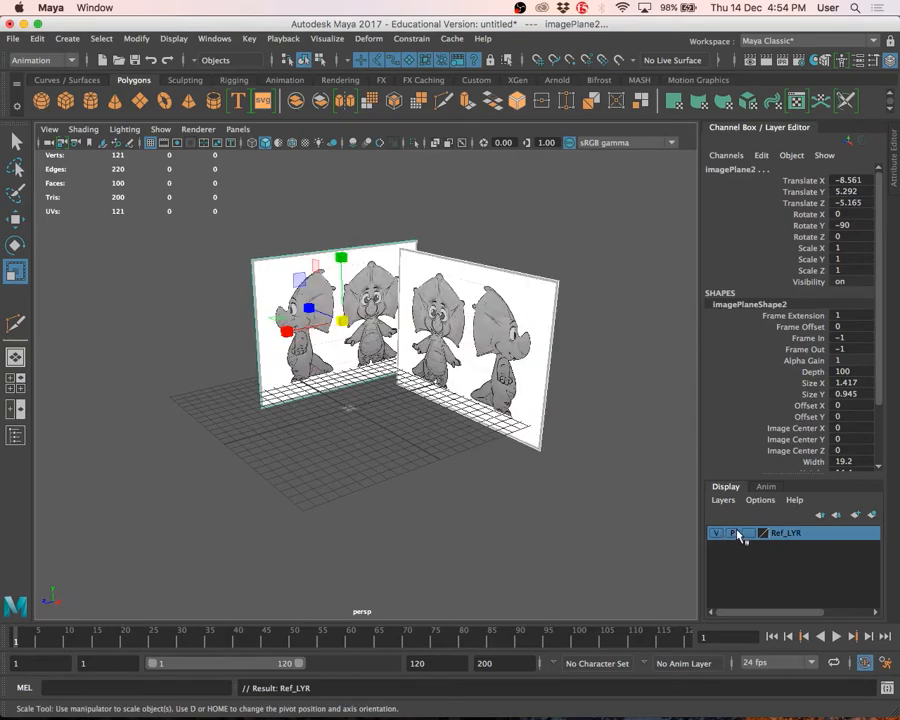
- Set the Ref_LYR layer to reference mode and clear the selection
left_click(748, 534)
left_click(748, 534)
left_click(402, 440)
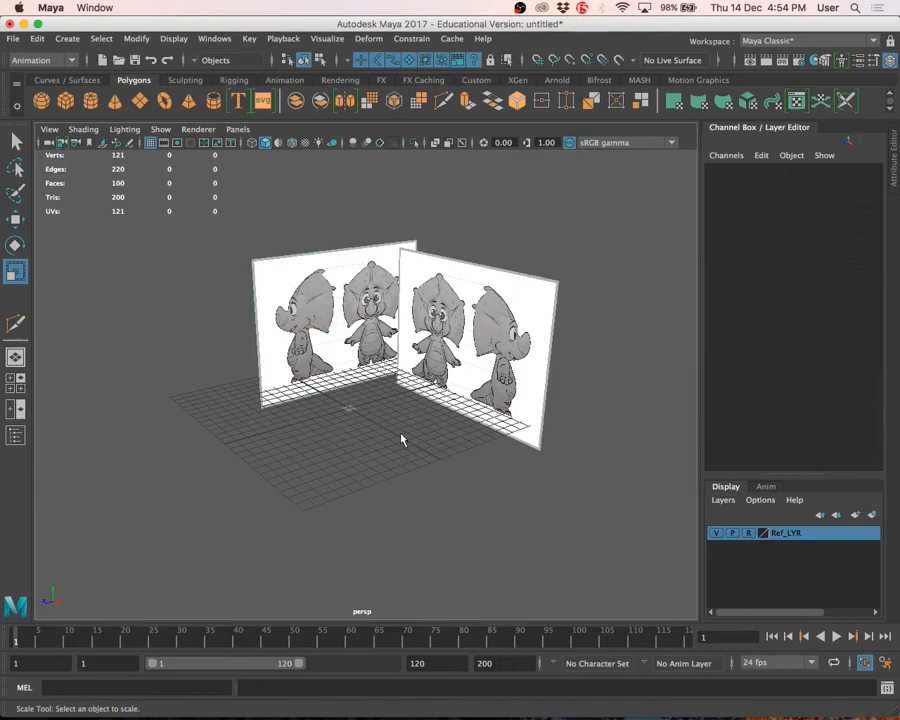
- Scale the polygon plane at the origin uniformly to about 27.66 and raise it to about 7.84 in Y
left_click(340, 408)
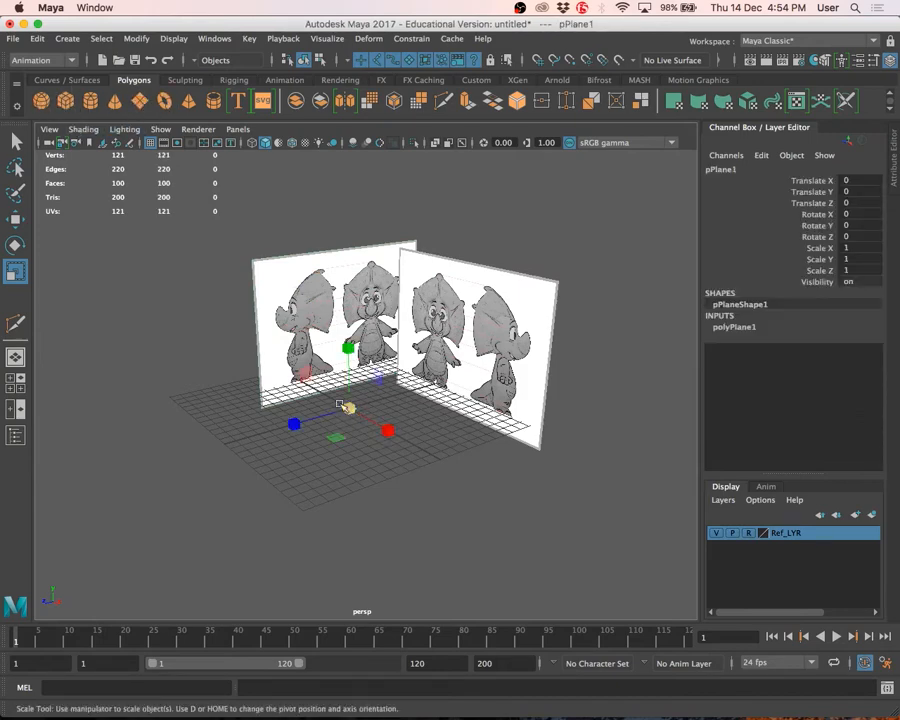
left_click_drag(348, 408, 565, 444)
key("w")
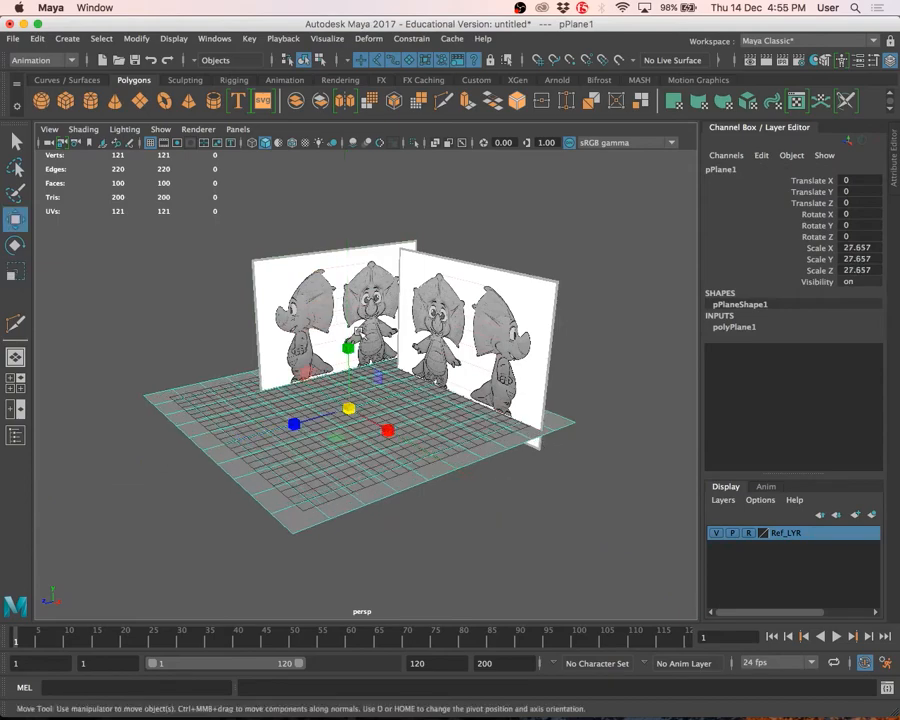
left_click_drag(348, 340, 346, 256)
- Raise the plane to about 8.57 in Y in the side view and compare its height with the frill's side horns in the front view
key("space")
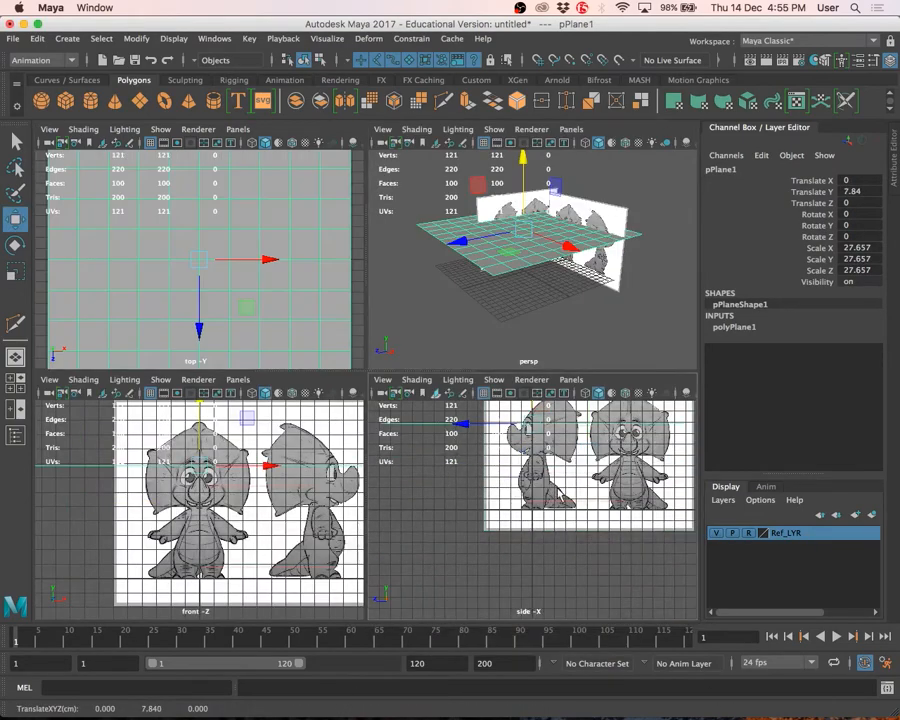
key("space")
scroll(440, 395, "up", 2)
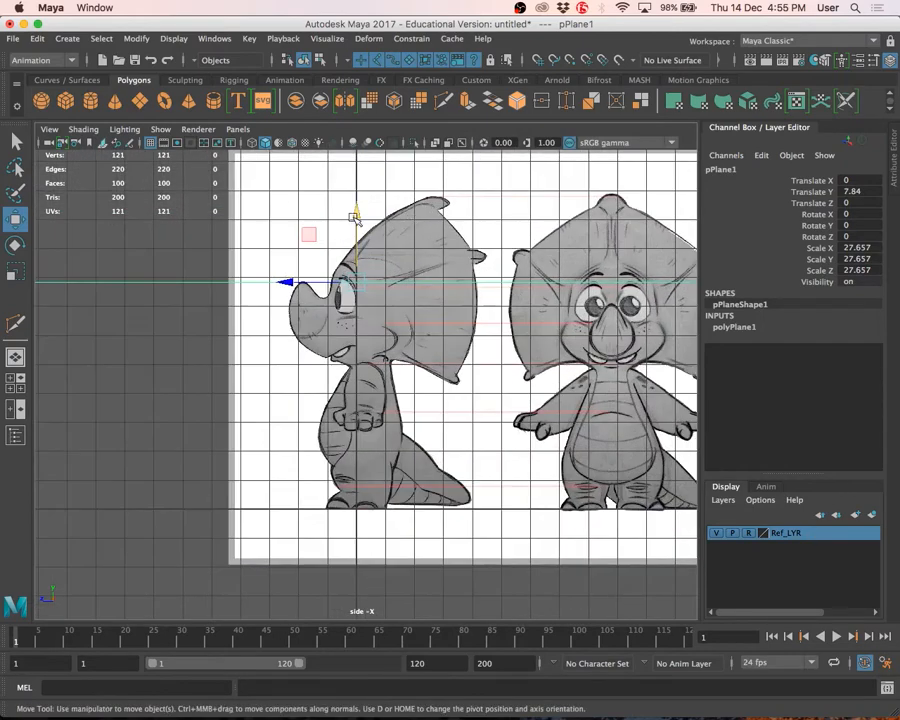
left_click_drag(355, 218, 352, 191)
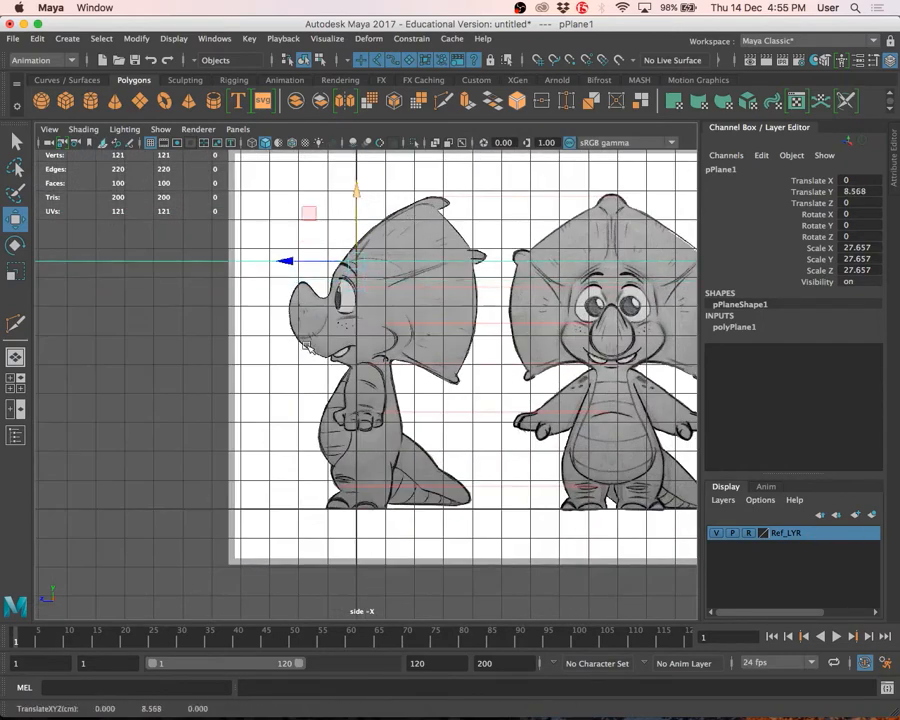
key("space")
key("space")
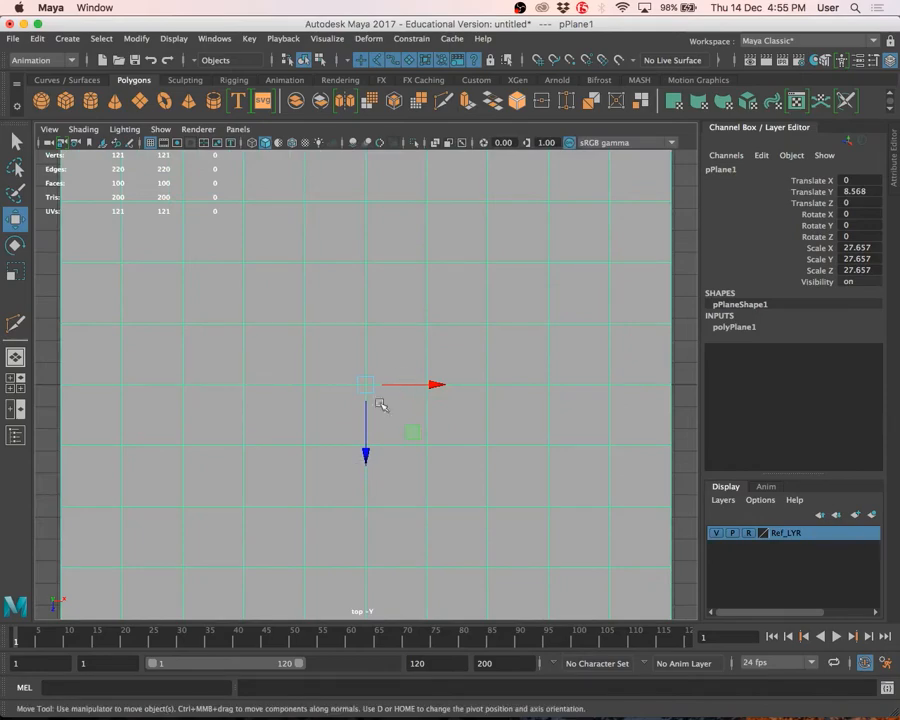
key("space")
key("space")
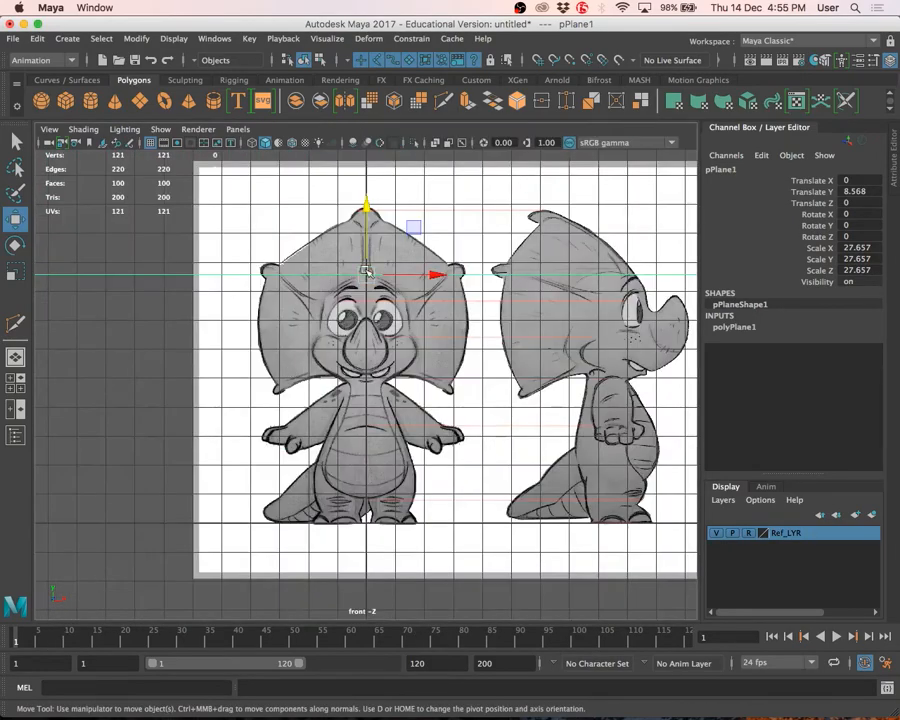
key("space")
key("space")
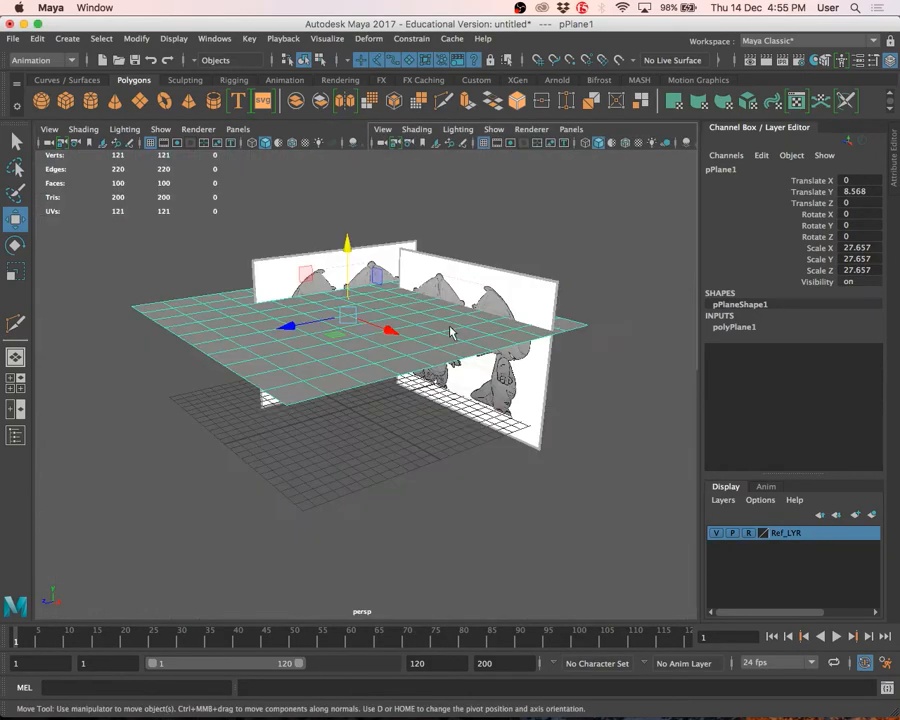
- Duplicate the plane, lower the copy to about 4.94 in Y at chin level, and check it in the front view
left_click_drag(448, 330, 410, 350, "alt")
key("ctrl+d")
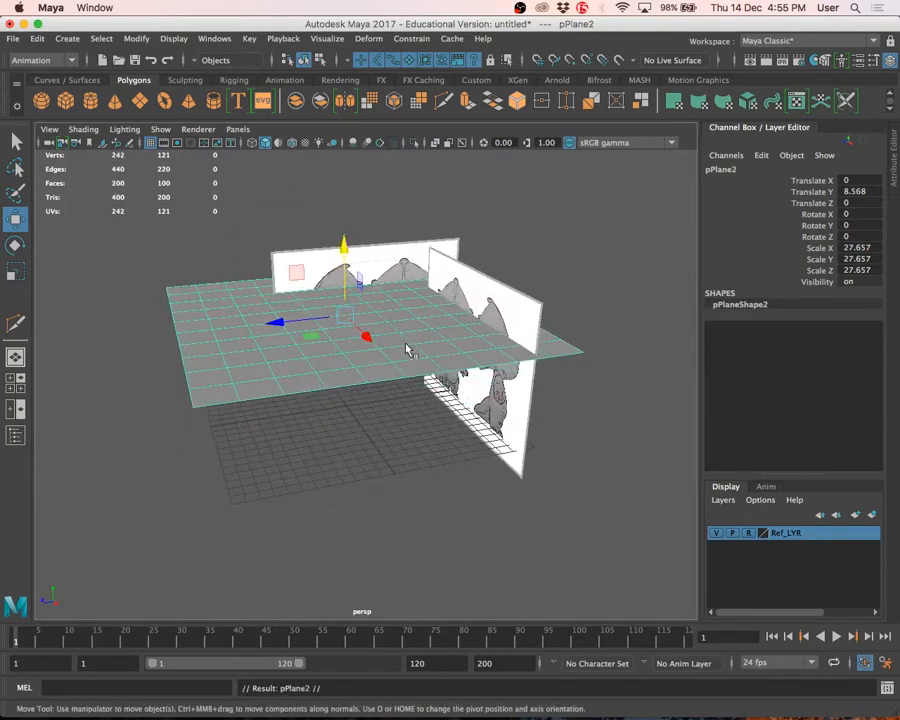
left_click_drag(343, 246, 363, 297)
key("space")
key("space")
key("space")
key("space")
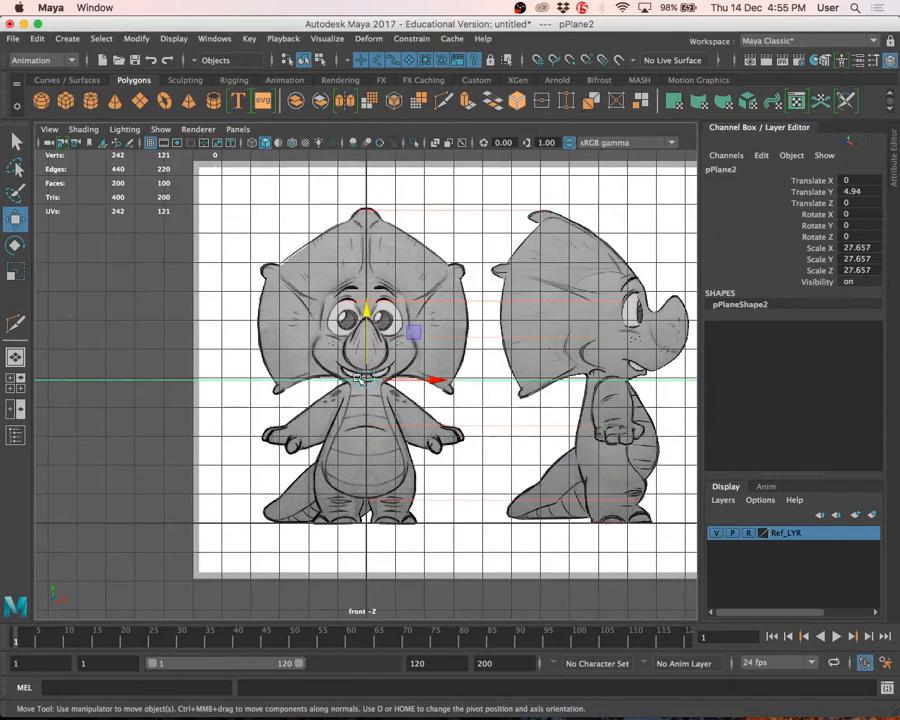
key("space")
key("space")
- Duplicate the chin-level plane and raise the copy to about 10.79 in Y at the tip of the frill
left_click_drag(452, 317, 405, 340, "alt")
key("ctrl+d")
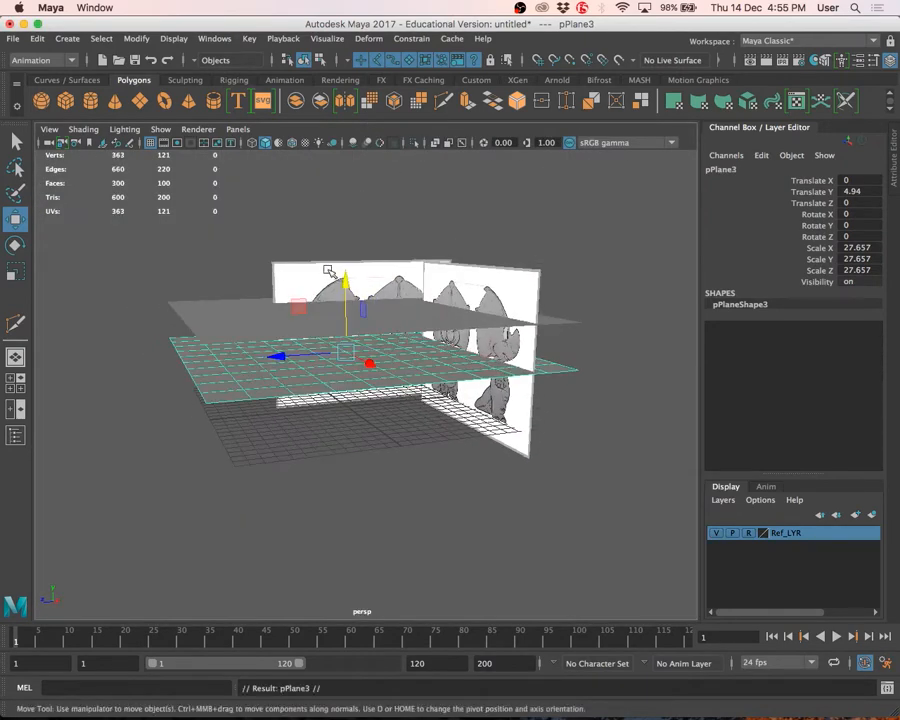
key("q")
key("w")
left_click_drag(343, 278, 361, 176)
key("space")
key("space")
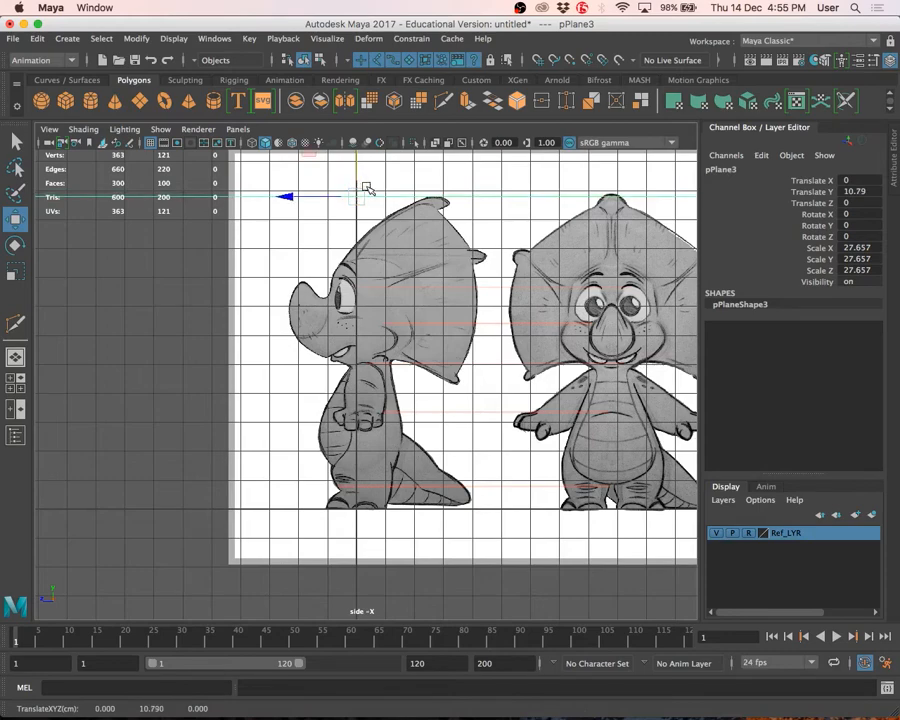
- Compare the uppermost plane with the frill's tip in the front view and inspect the stacked planes in perspective
key("space")
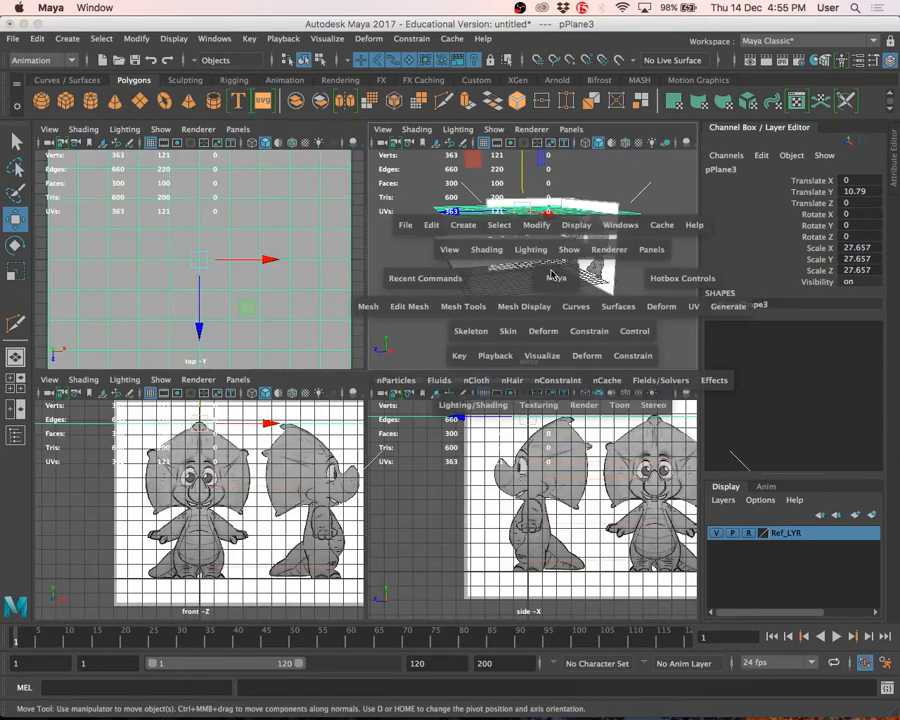
key("space")
left_click_drag(448, 327, 412, 313, "alt")
left_click_drag(450, 323, 470, 325, "alt")
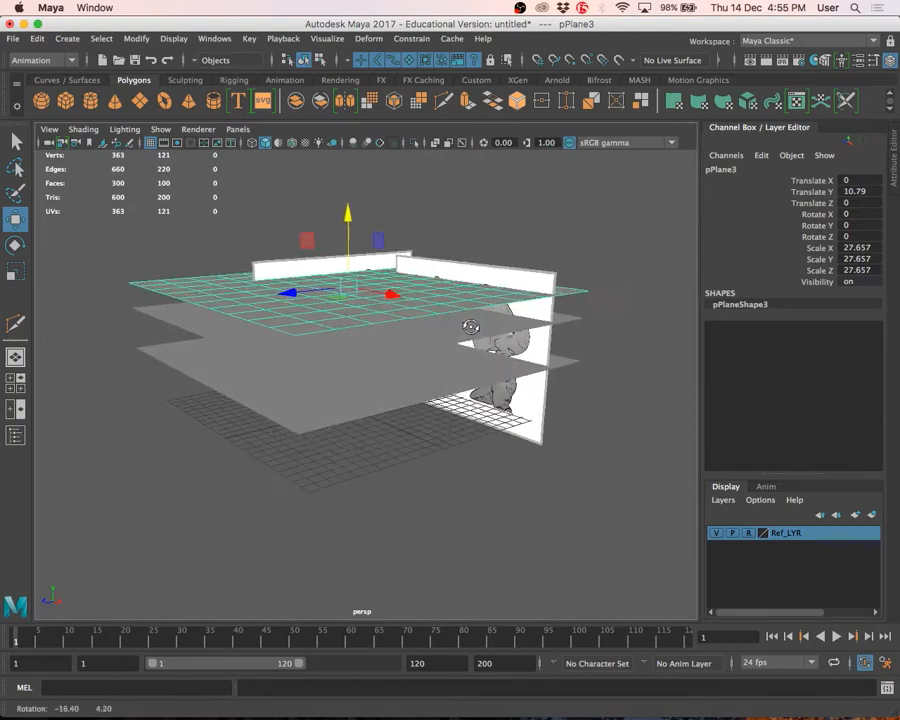
key("space")
key("space")
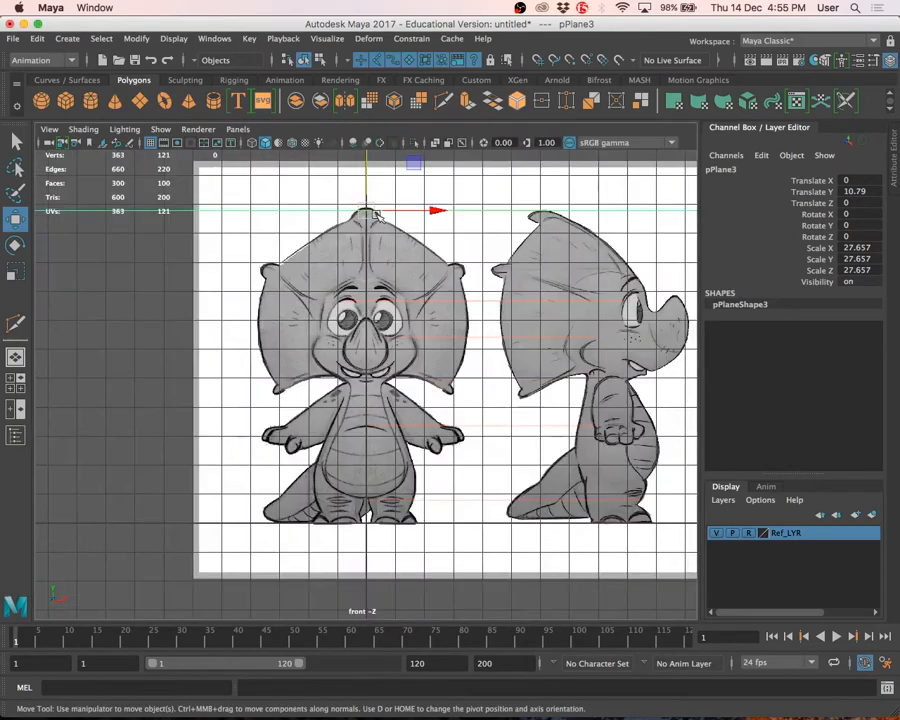
scroll(370, 211, "up", 3)
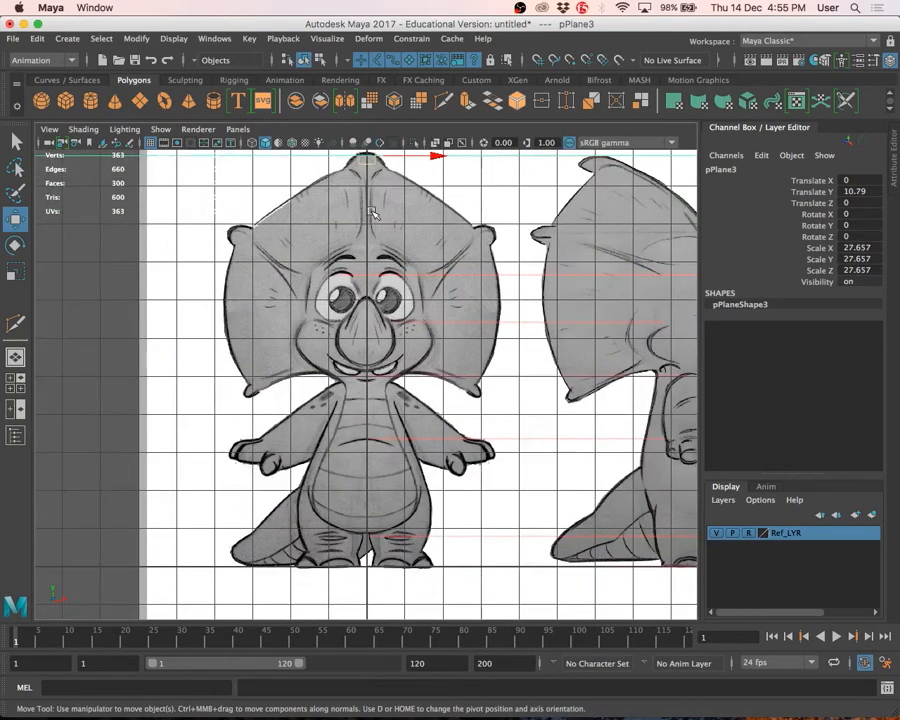
middle_click_drag(371, 210, 380, 272, "alt")
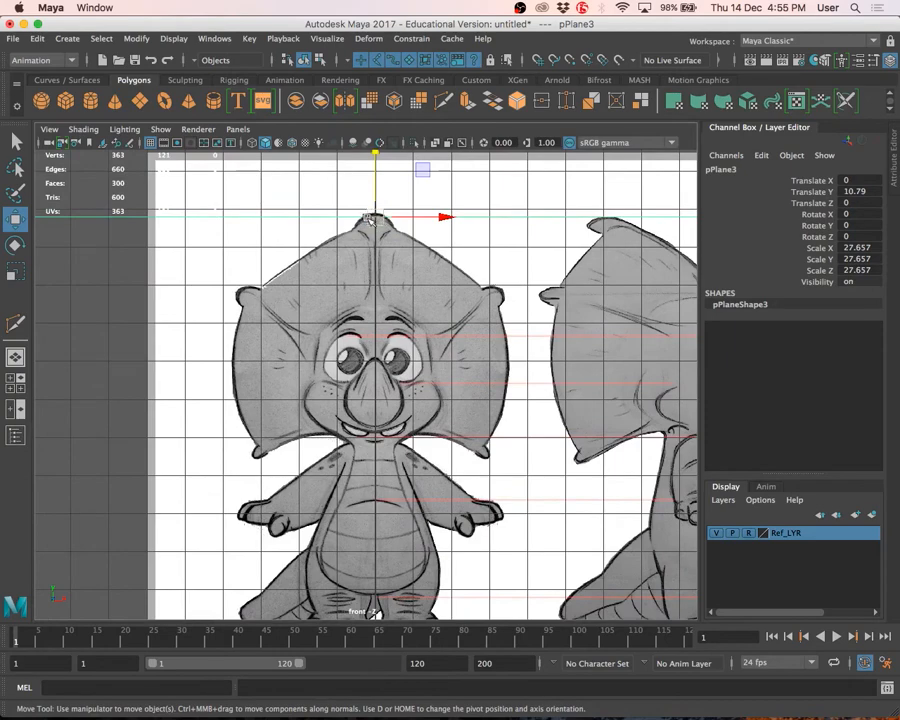
key("space")
key("space")
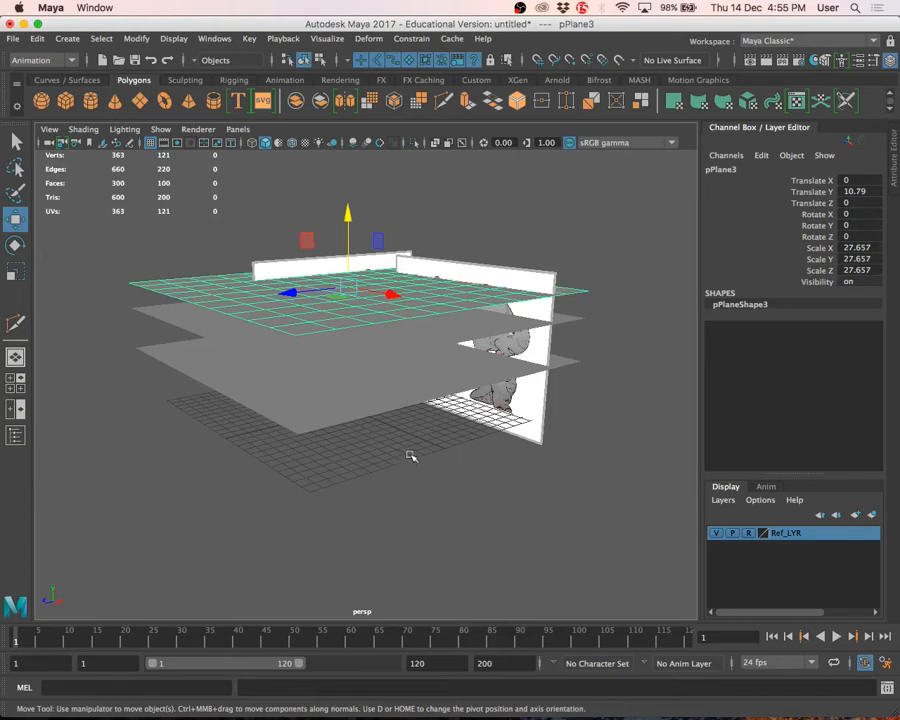
- Delete all three horizontal polygon planes, leaving only the reference image planes
scroll(408, 457, "down", 3)
left_click_drag(378, 430, 376, 480, "alt")
left_click_drag(450, 542, 266, 354)
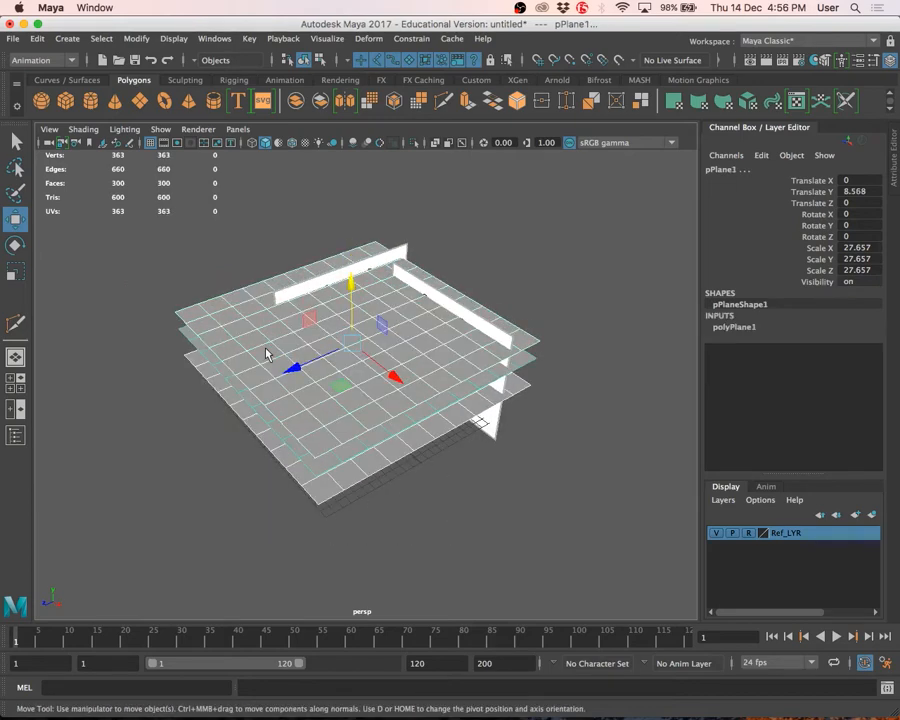
key("Delete")
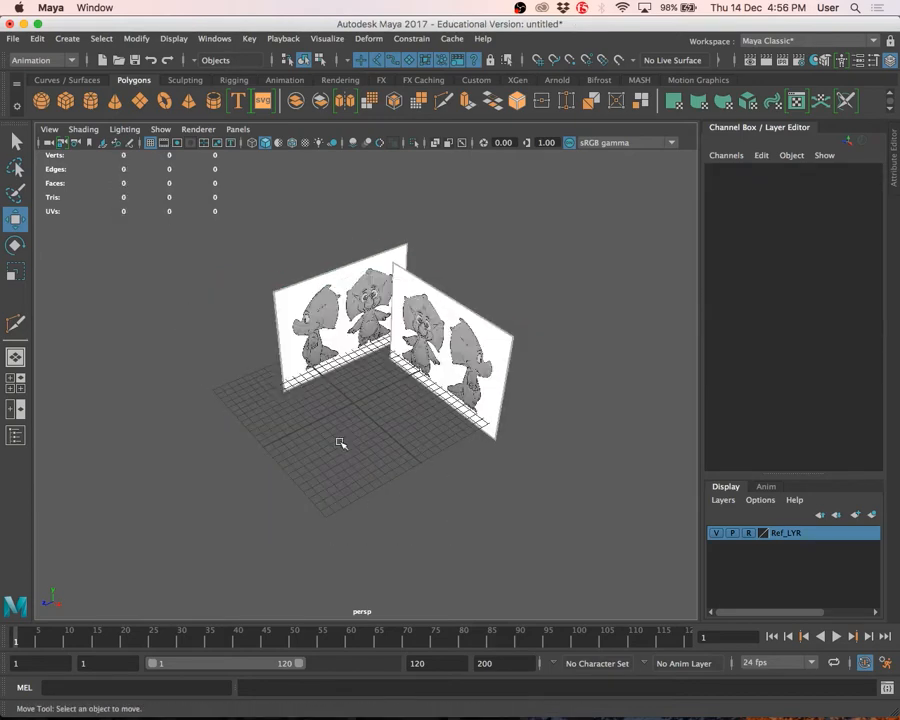
- Create a default polygon sphere at the origin in the perspective view
scroll(353, 426, "up", 3)
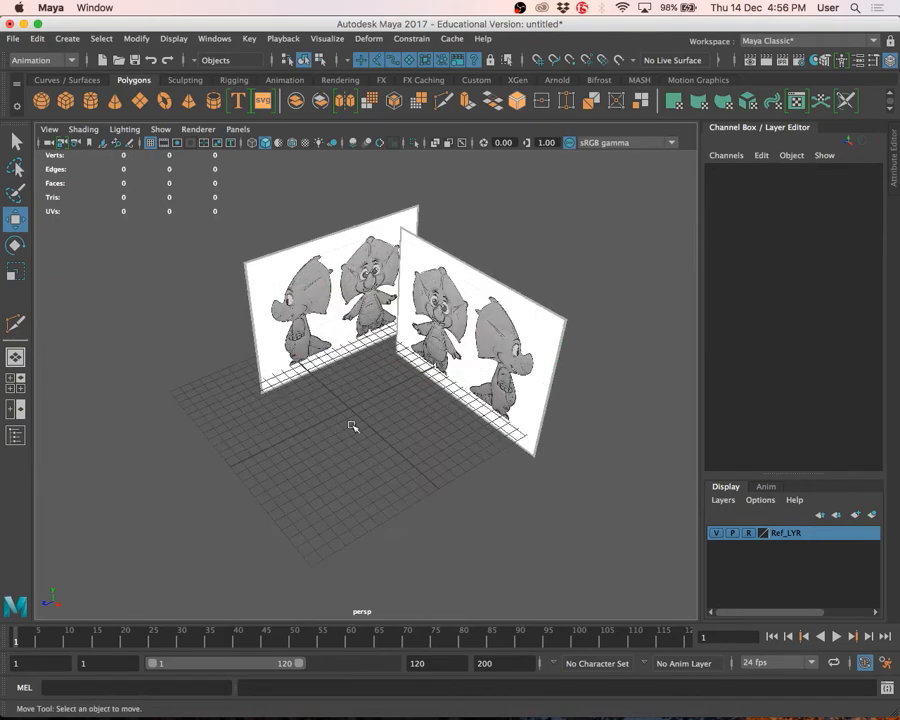
left_click_drag(353, 426, 417, 414, "alt")
scroll(313, 402, "up", 3)
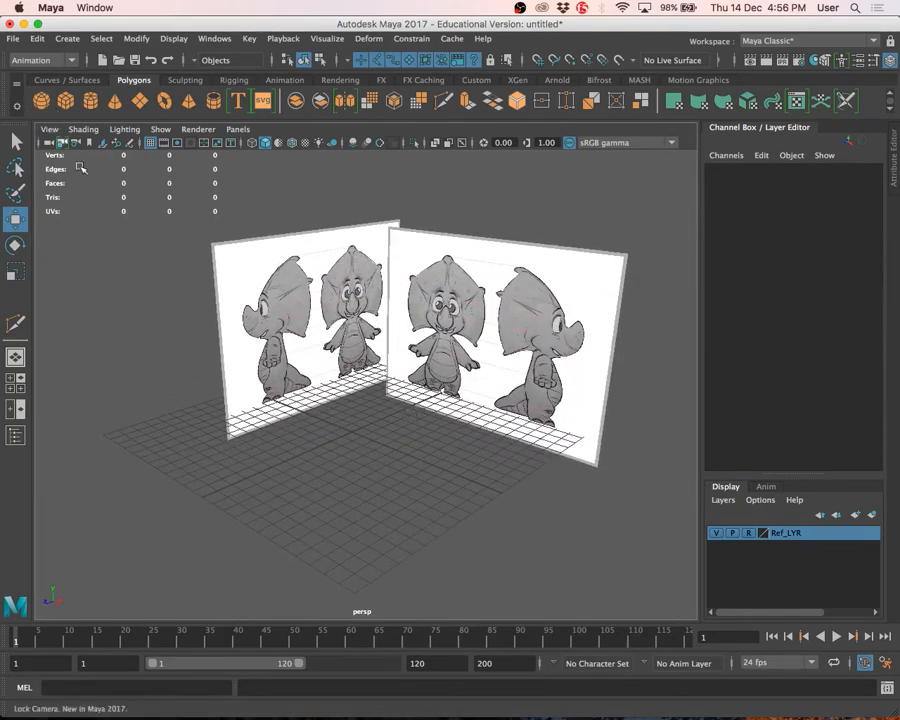
left_click(41, 101)
left_click_drag(465, 500, 406, 486, "alt")
- Set the sphere's axis and height subdivisions to 8 each, with the side view maximized
key("space")
key("space")
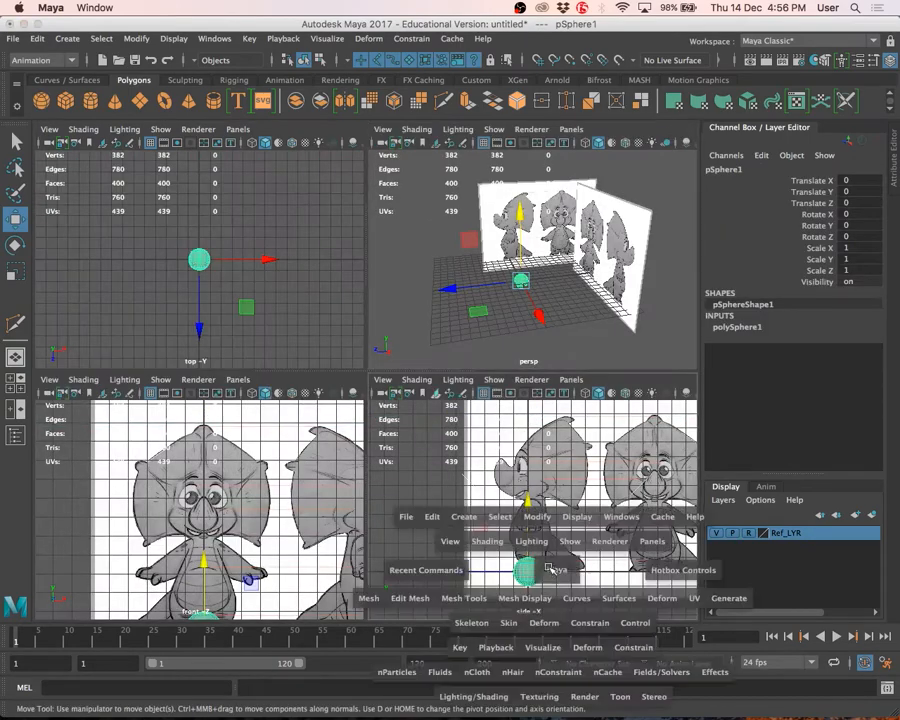
left_click(721, 329)
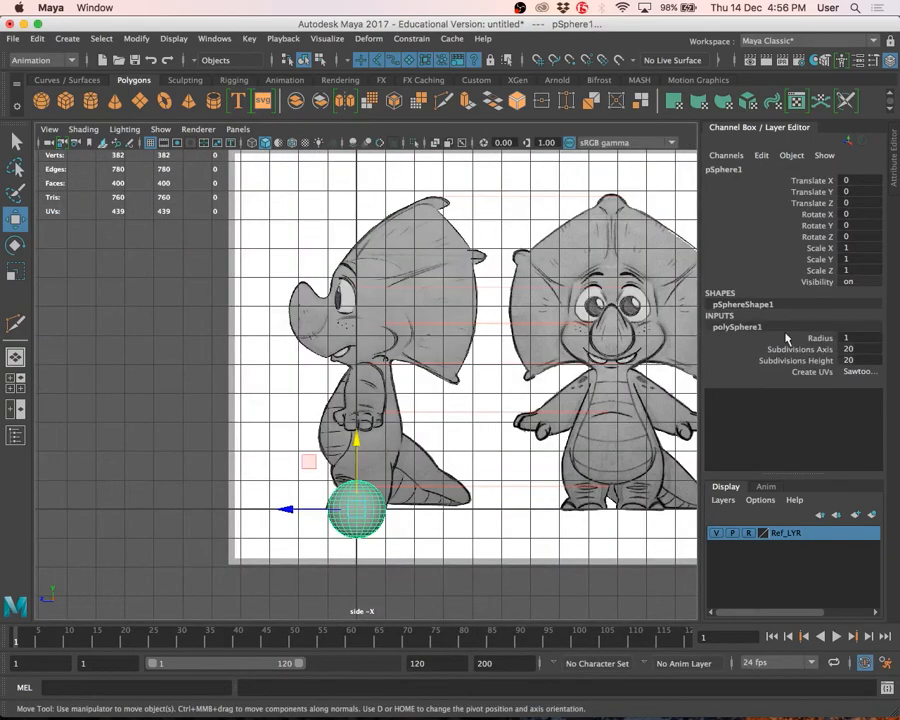
left_click(847, 348)
left_click(853, 360)
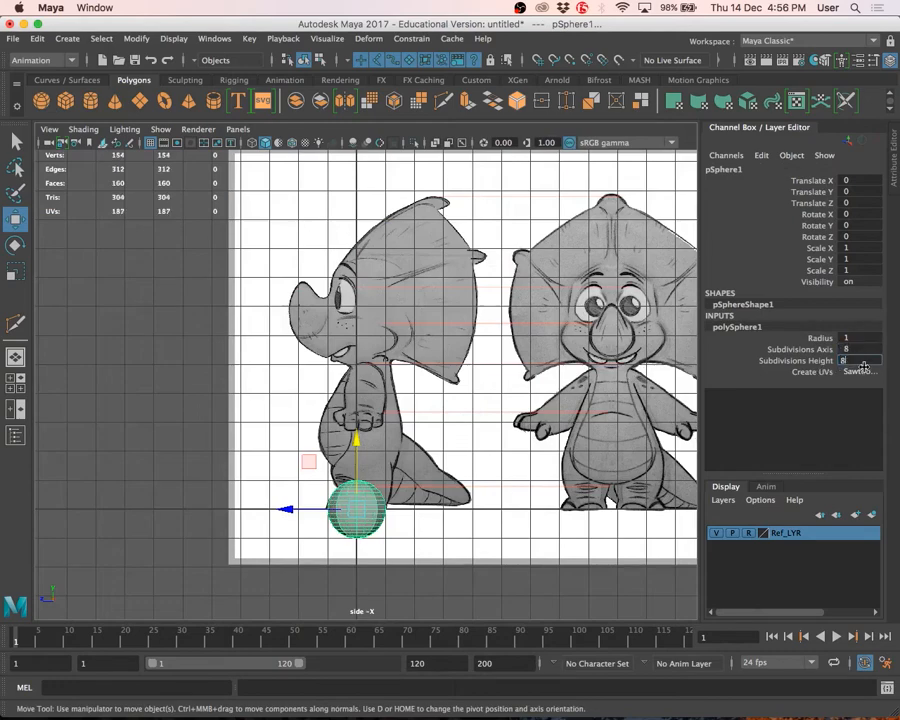
type("8")
key("Return")
- Scale the sphere uniformly to about 1.88 and raise it to about 6.63 in Y over the character's head
scroll(433, 483, "up", 2)
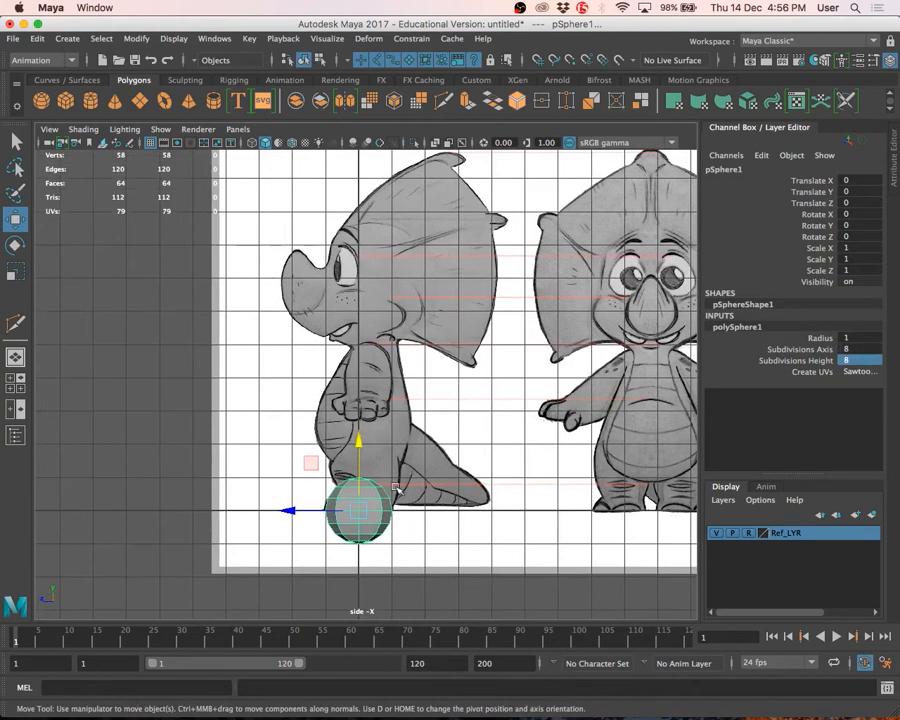
key("r")
left_click_drag(360, 511, 392, 478)
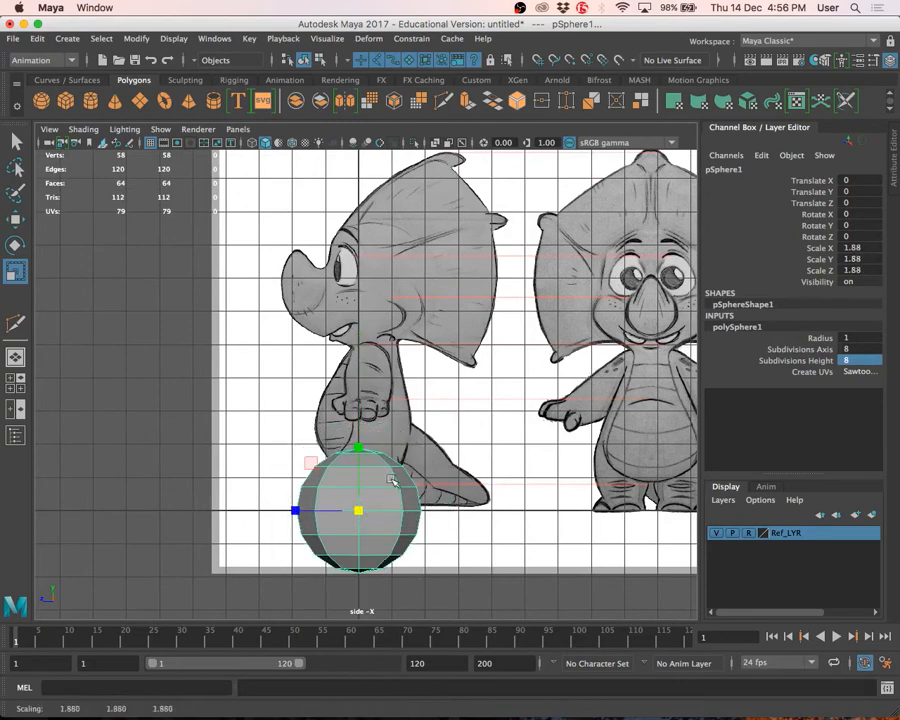
key("w")
left_click_drag(357, 432, 381, 217)
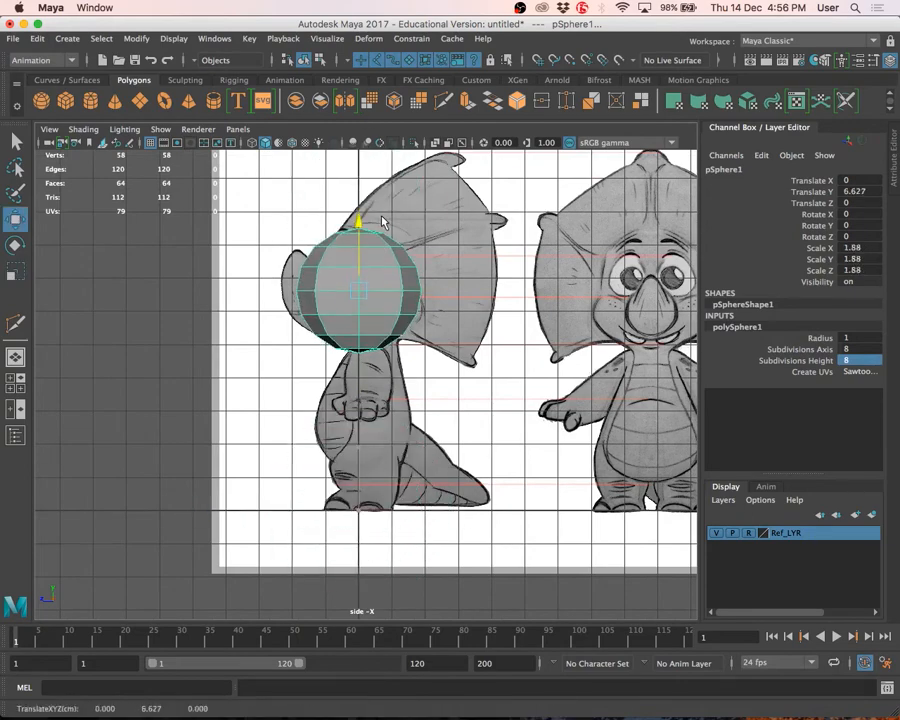
- Shift the sphere back to about -0.77 in Z and up to about 7 in Y to fit the side-view head
scroll(403, 253, "up", 3)
left_click_drag(293, 263, 327, 263)
mouse_move(390, 191)
left_mouse_down()
mouse_move(392, 171)
mouse_move(390, 178)
left_mouse_up()
- Adjust the sphere's height to about 6.96 in Y against the head in the front view
key("space")
key("space")
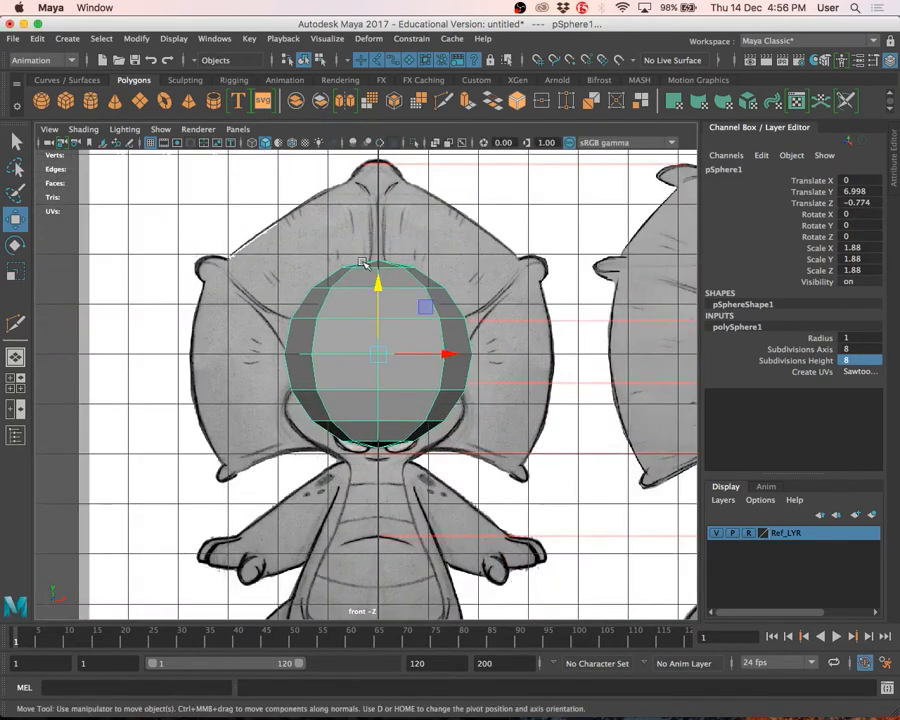
mouse_move(376, 284)
left_mouse_down()
mouse_move(376, 300)
mouse_move(378, 276)
left_mouse_up()
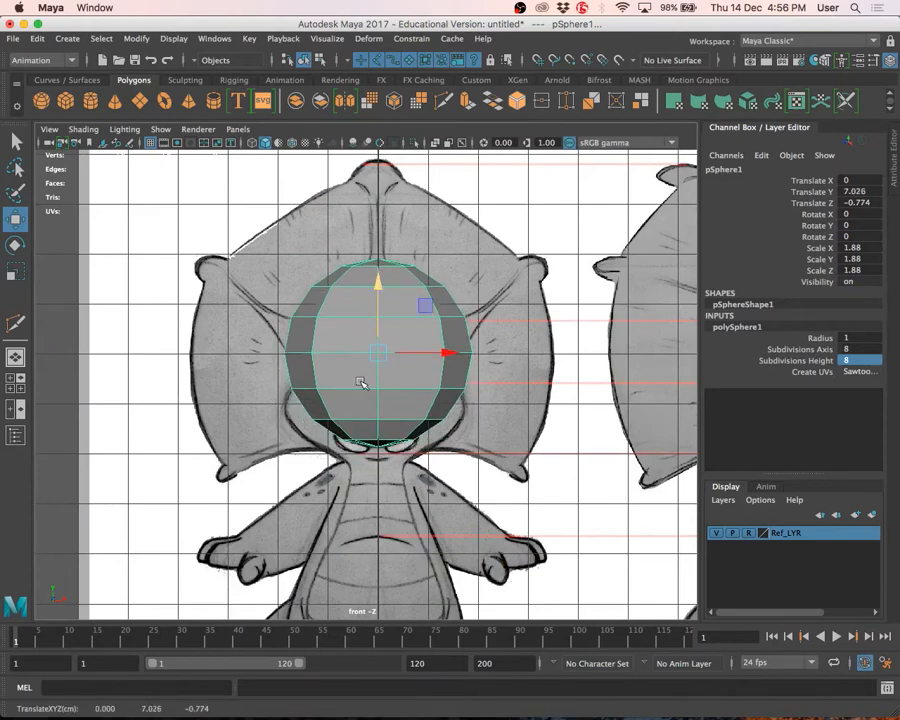
left_click_drag(376, 284, 378, 289)
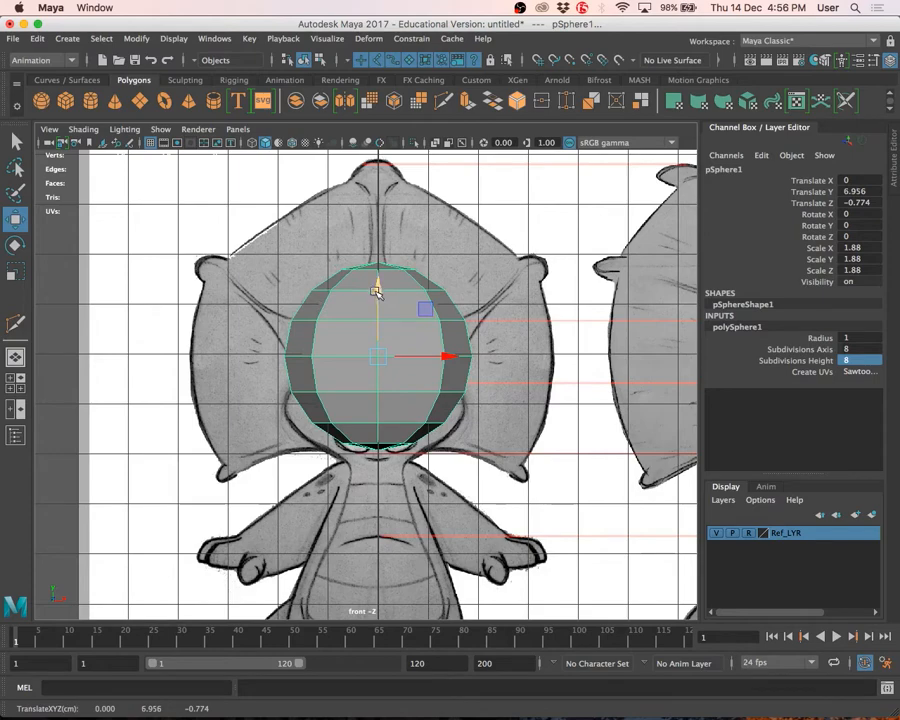
- Nudge the sphere slightly upward over the head in the side view and turn on X-Ray display for that view
key("space")
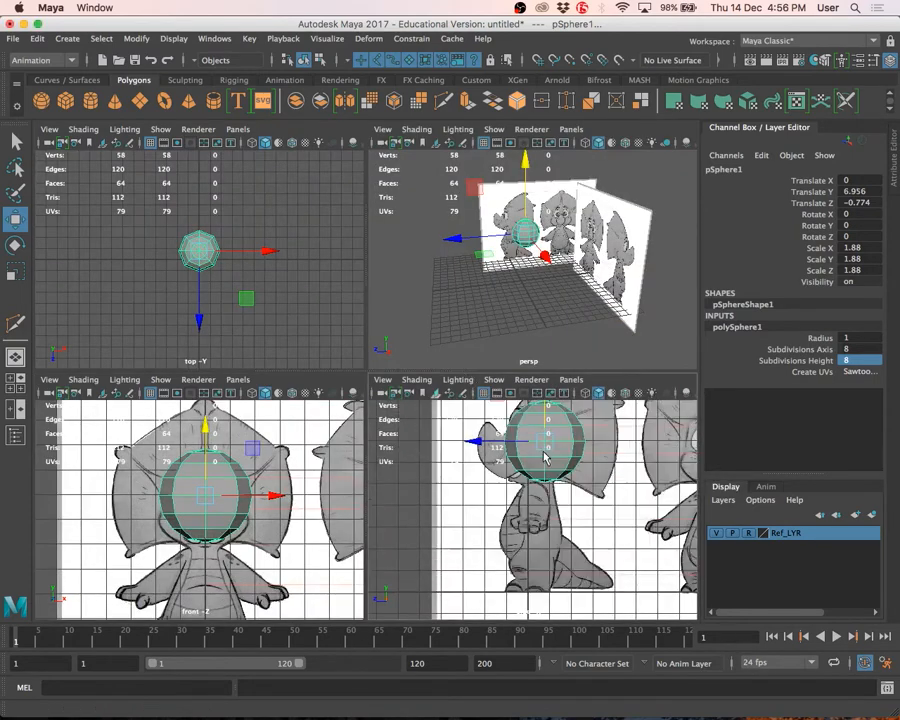
key("space")
scroll(430, 325, "down", 3)
scroll(428, 322, "up", 3)
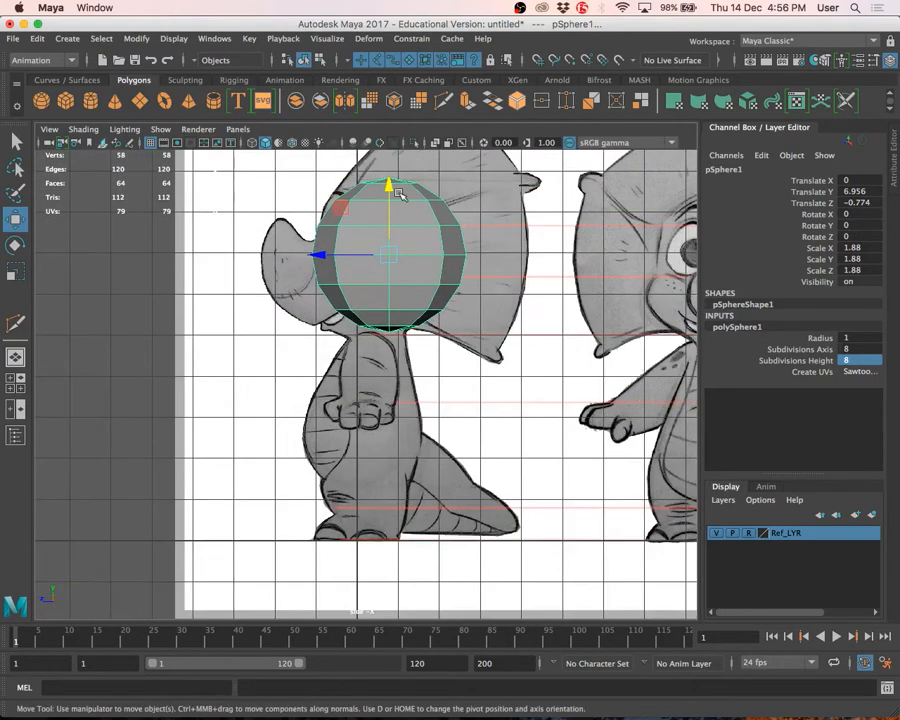
left_click_drag(392, 187, 395, 180)
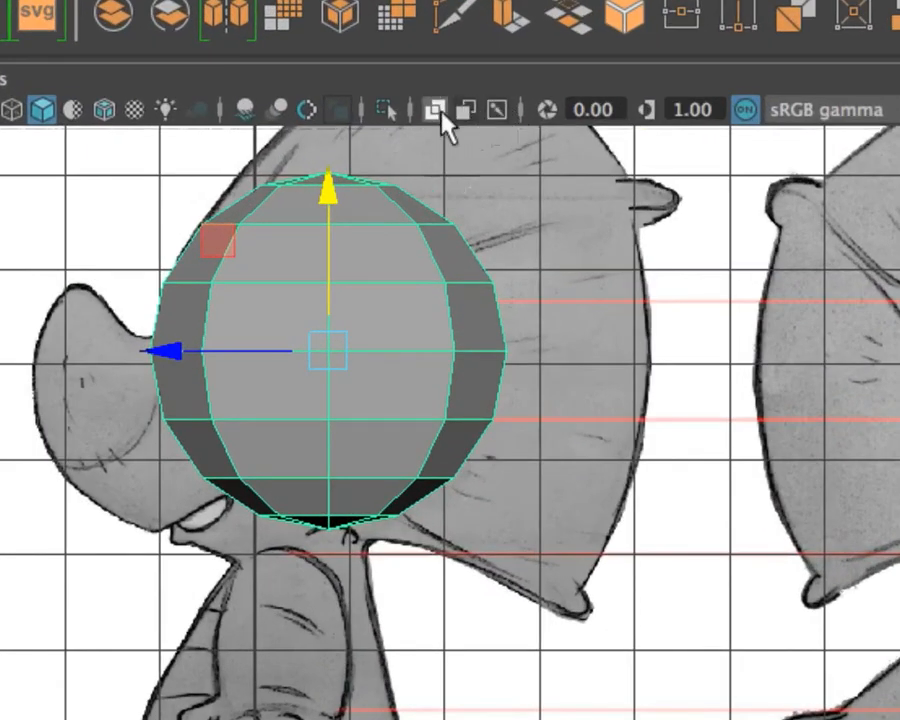
left_click(437, 110)
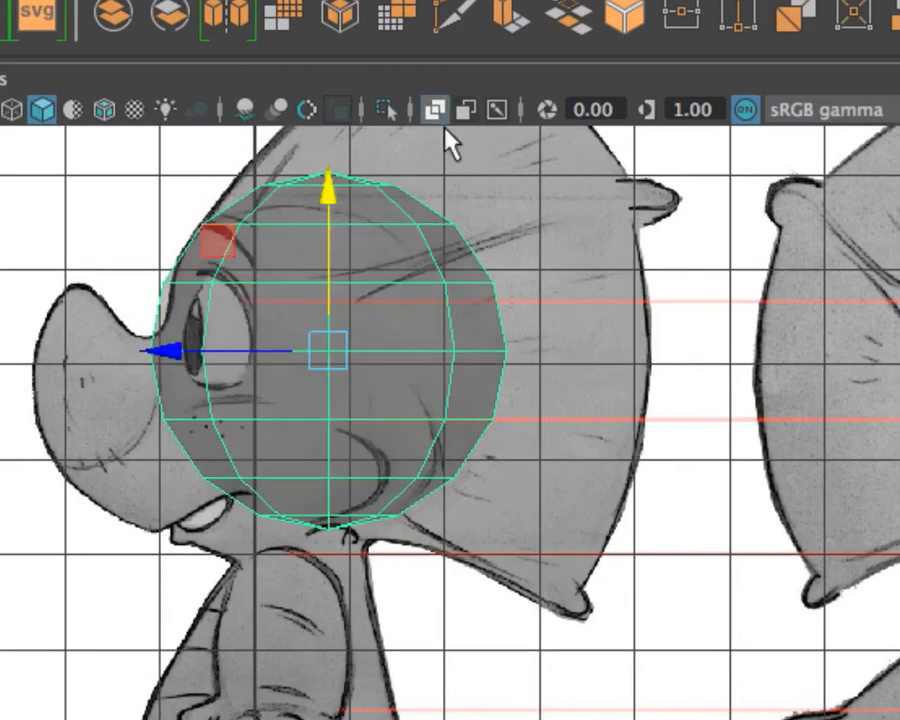
- Check the head sphere selected and deselected in the side view and turn on Wireframe on Shaded display there
left_click(512, 249)
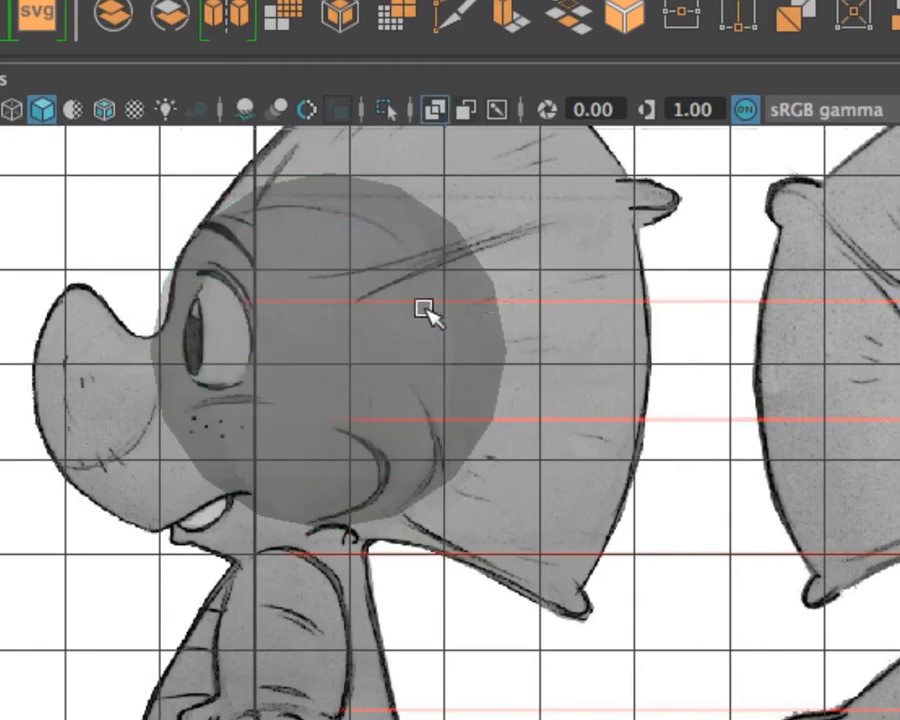
left_click(343, 347)
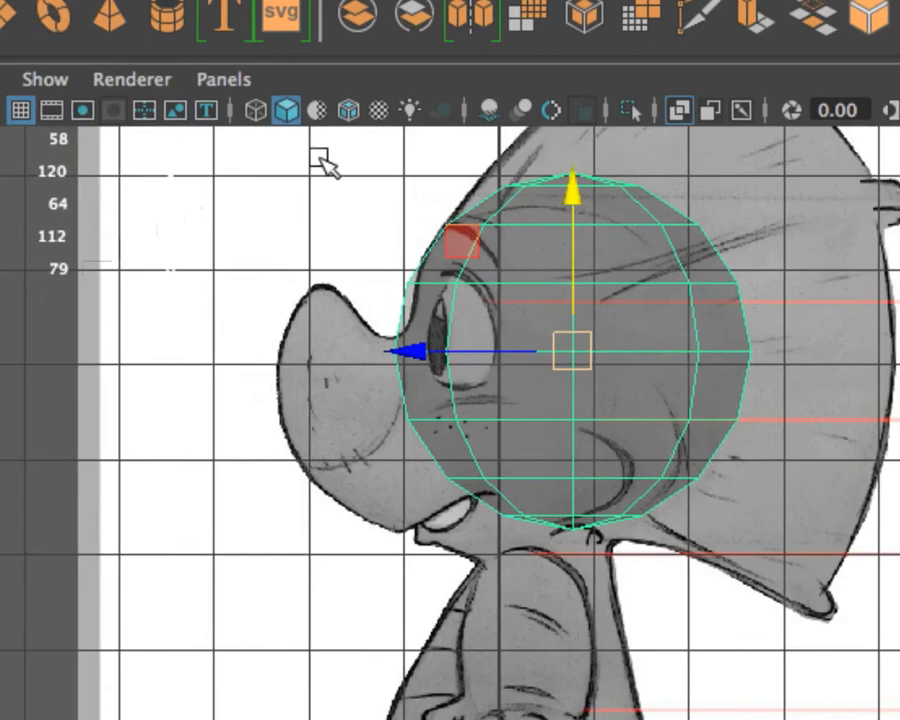
left_click(322, 163)
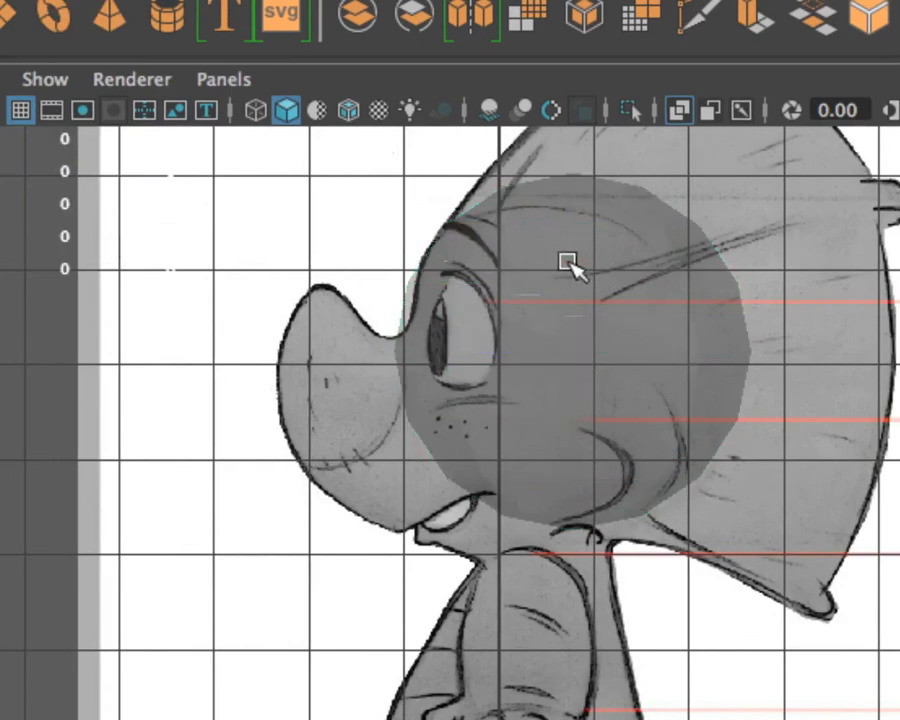
left_click(350, 112)
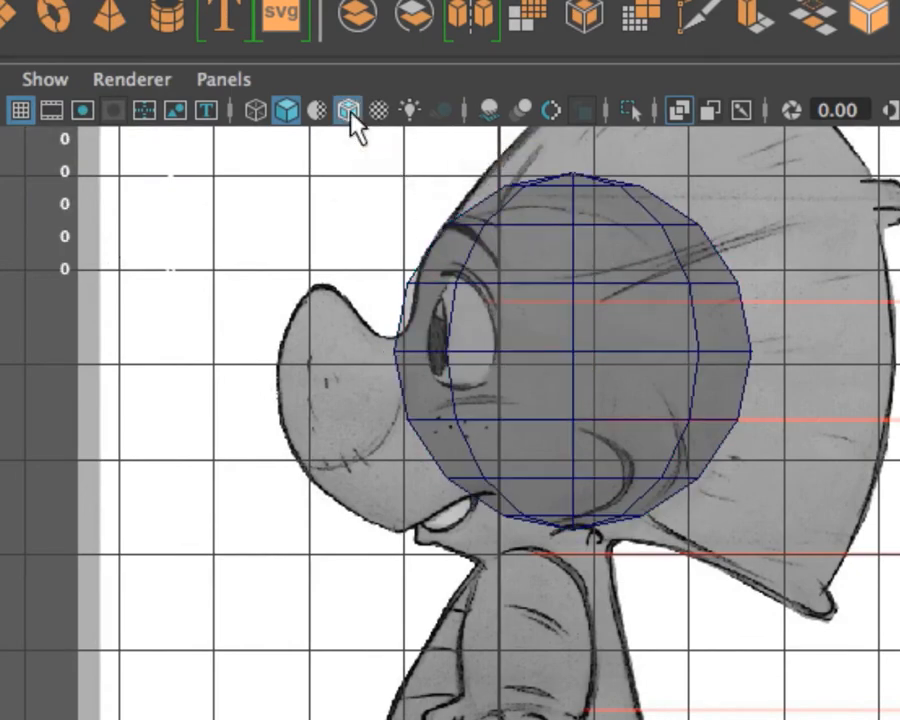
left_click(350, 112)
left_click(350, 112)
left_click(350, 112)
left_click(350, 112)
left_click(514, 271)
left_click(327, 235)
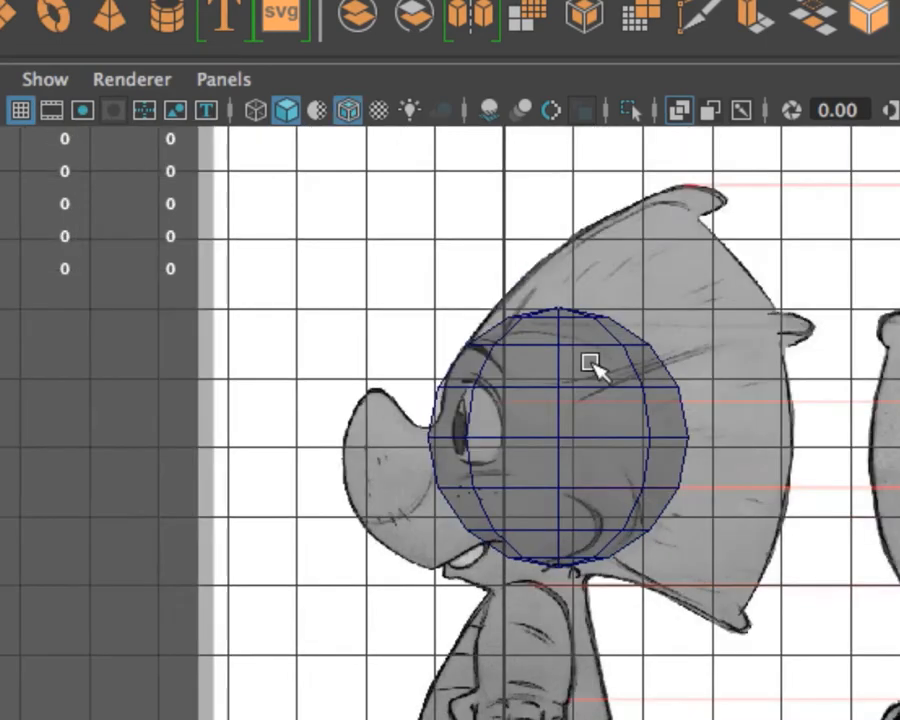
- Switch to the front view and turn on X-Ray and Wireframe on Shaded display for it
left_click(569, 383)
key("space")
key("space")
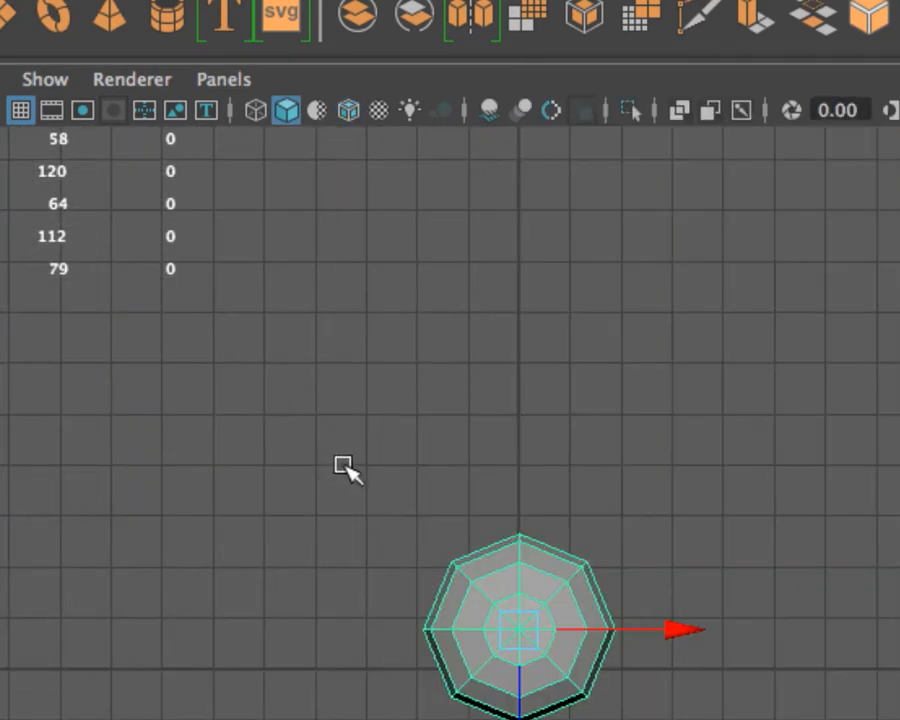
key("space")
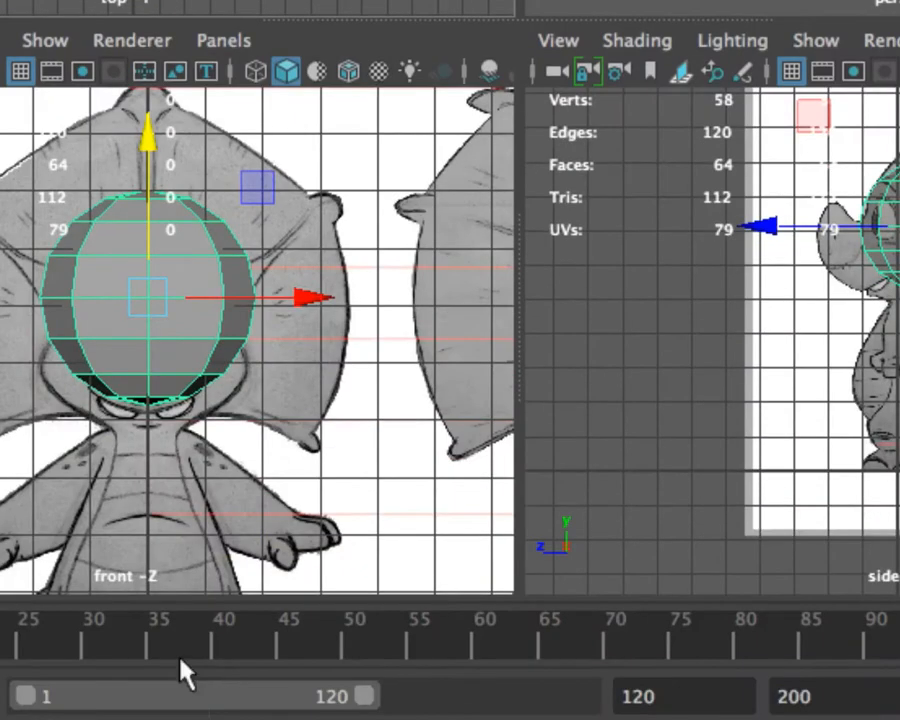
key("space")
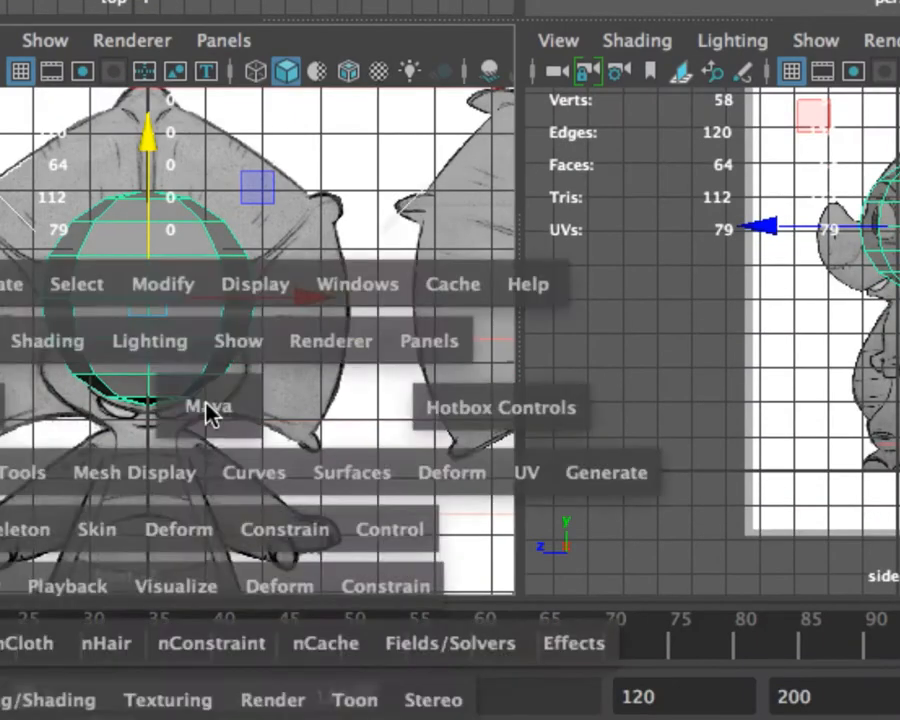
scroll(524, 300, "down", 5)
middle_click_drag(524, 322, 390, 533, "alt")
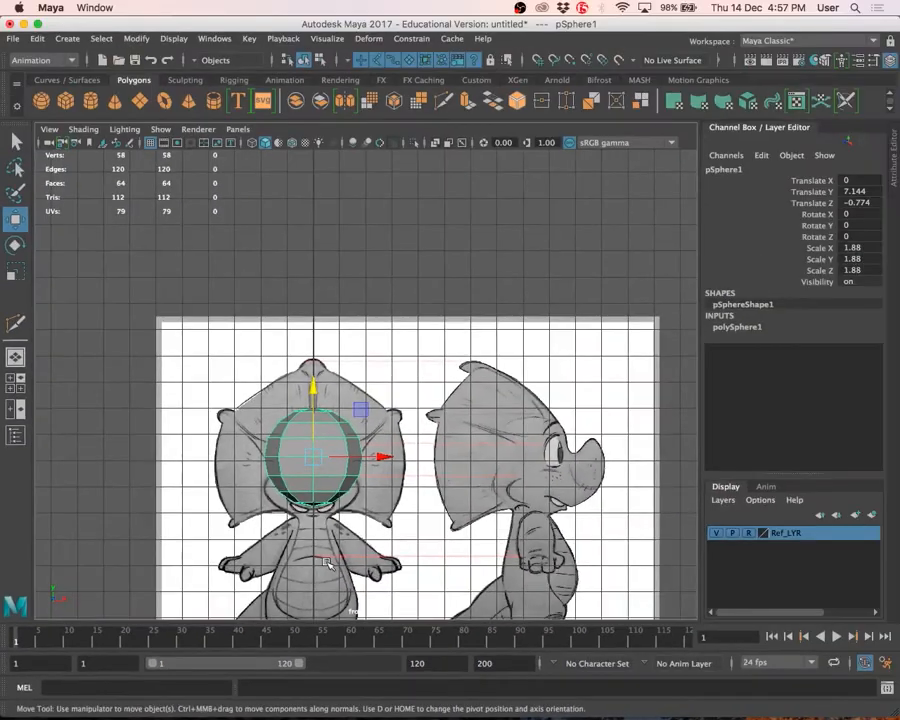
left_click(291, 142)
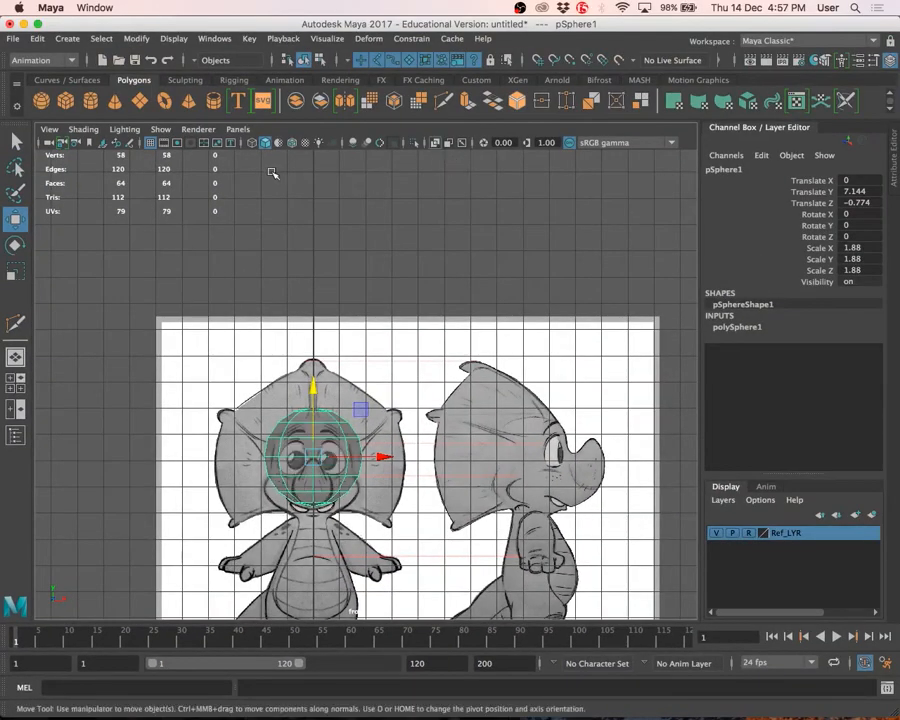
left_click(382, 429)
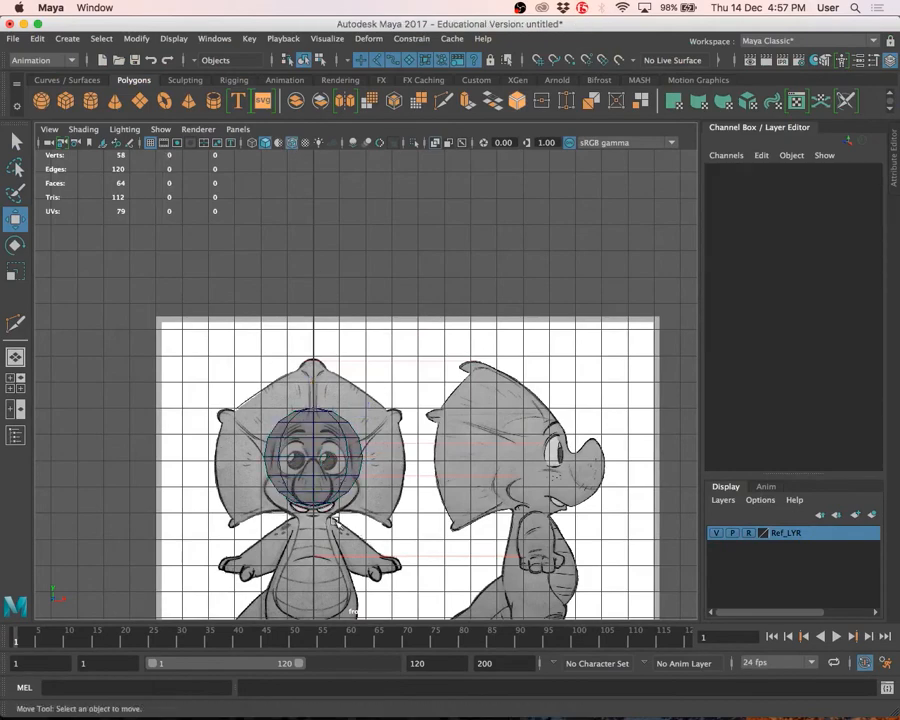
- Unlock Ref_LYR and raise the front reference image plane to about 5.8 in Y so the drawn head fits the sphere
middle_click_drag(335, 520, 339, 451, "alt")
scroll(353, 434, "up", 3)
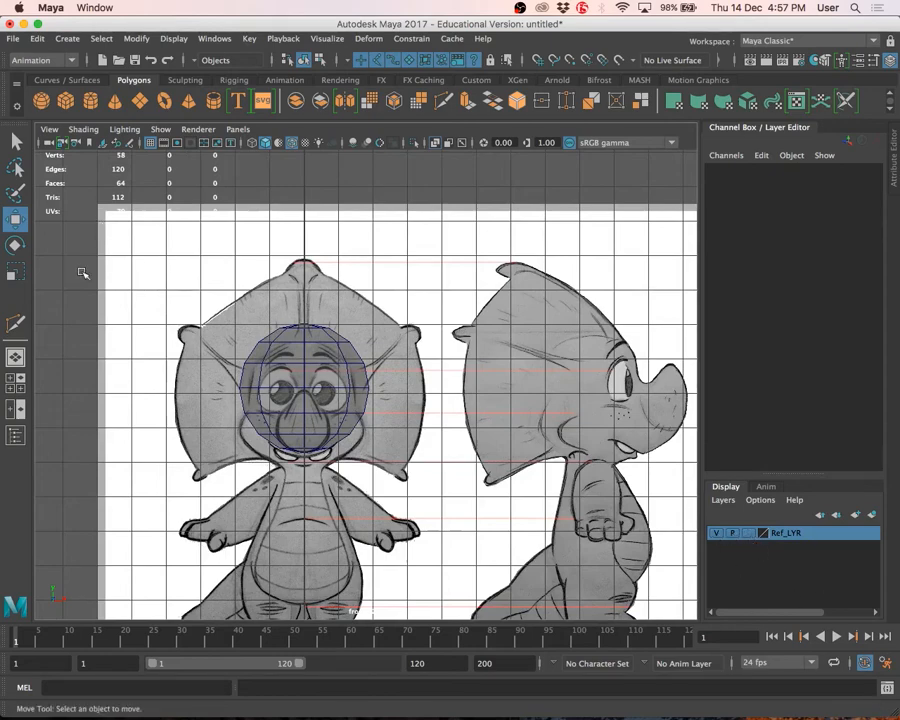
left_click(133, 304)
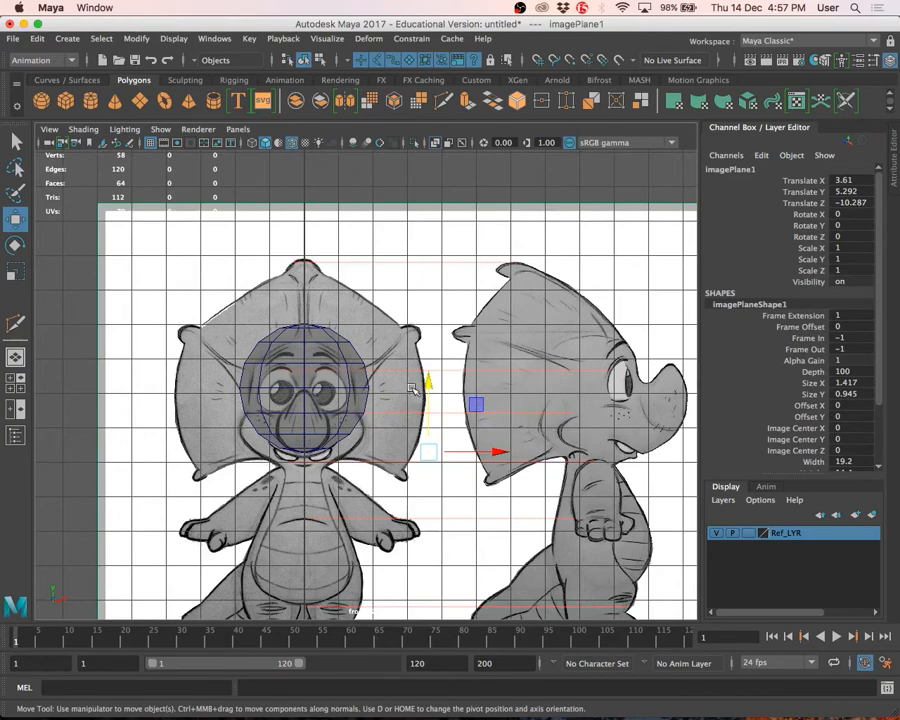
left_click_drag(427, 383, 428, 365)
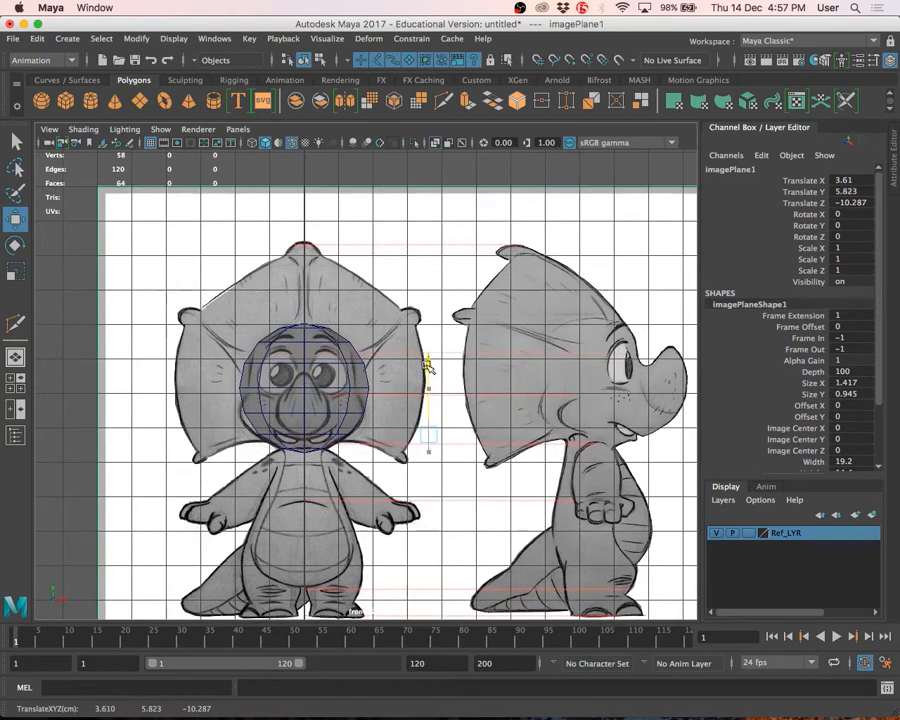
left_click(748, 534)
left_click(750, 534)
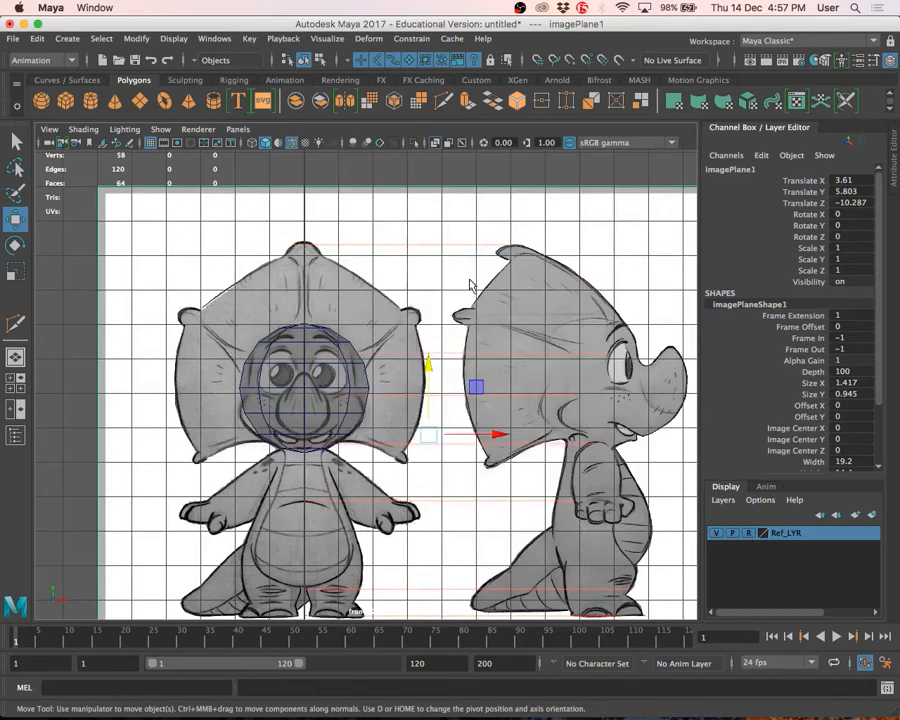
- Duplicate the head sphere in the side view, lower the copy to about 2.63 in Y over the belly and scale it uniformly to about 1.44
key("space")
key("space")
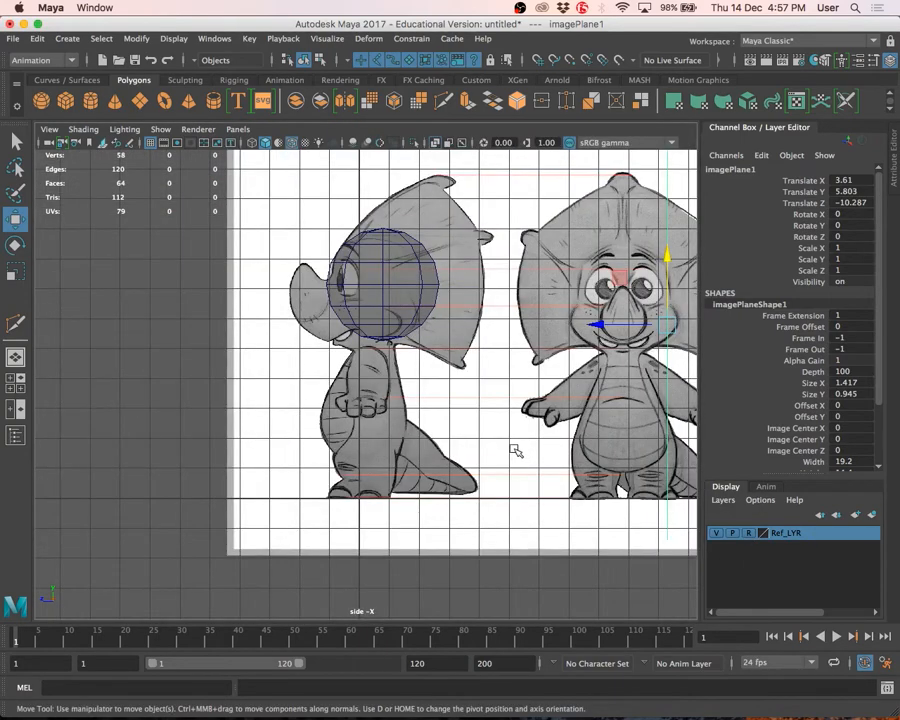
scroll(380, 278, "up", 2)
left_click(378, 276)
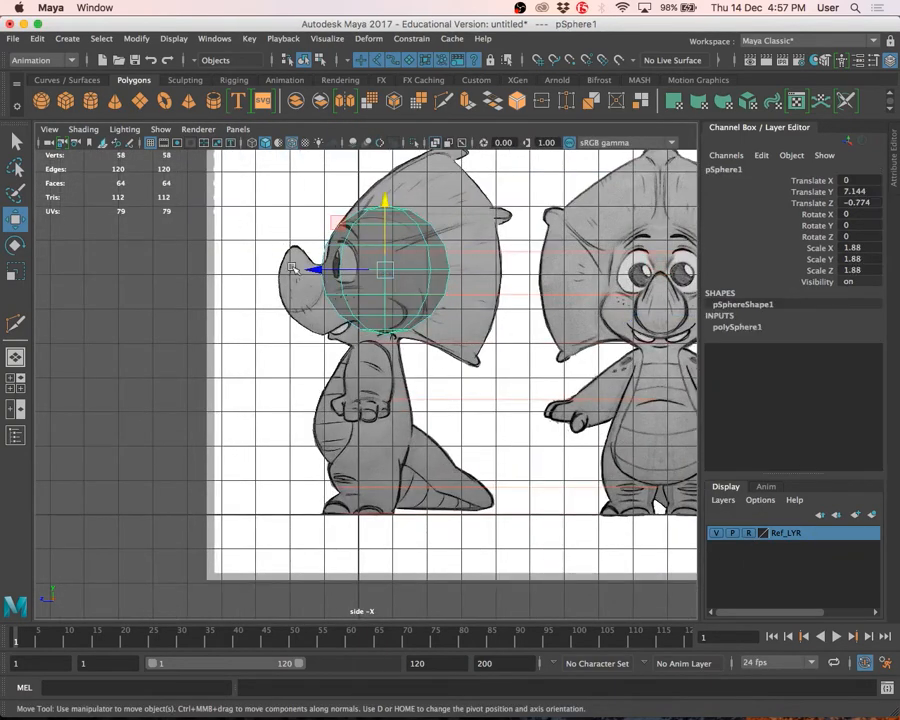
key("ctrl+d")
left_click_drag(387, 205, 418, 359)
key("r")
left_click_drag(386, 424, 362, 425)
key("w")
key("r")
key("w")
- Shift the front reference image plane to about 3.69 in X to centre the drawing on the spheres in the front view
key("space")
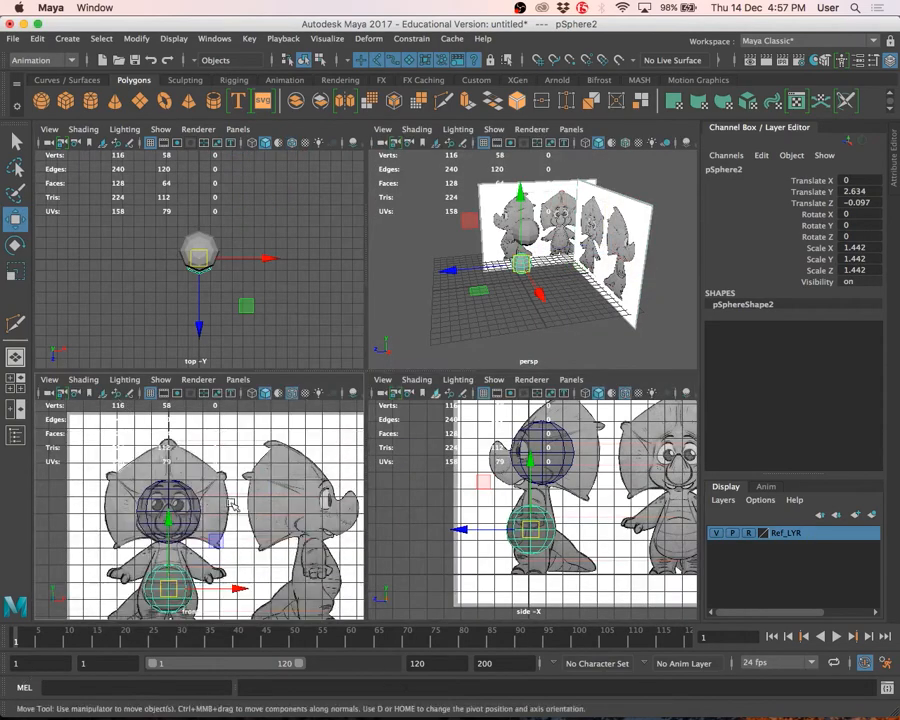
key("space")
key("r")
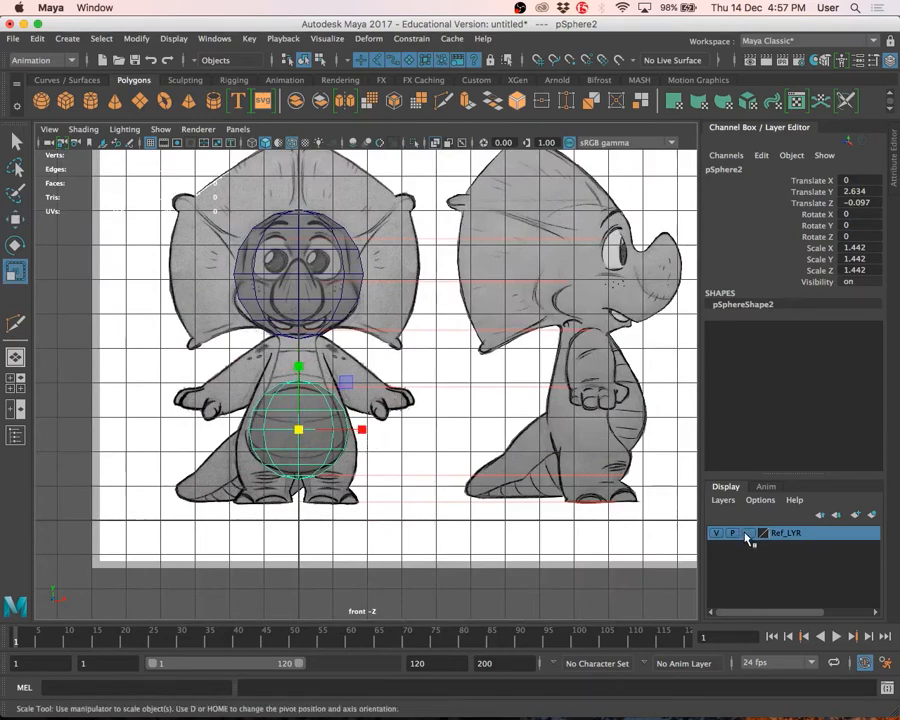
left_click_drag(68, 518, 106, 556)
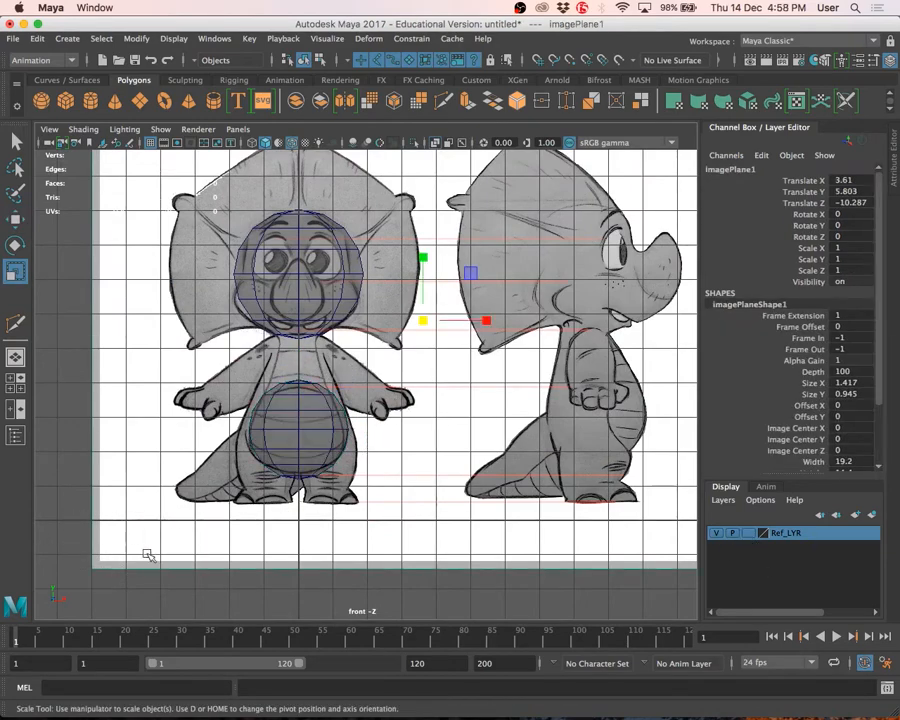
key("w")
left_click_drag(489, 321, 496, 323)
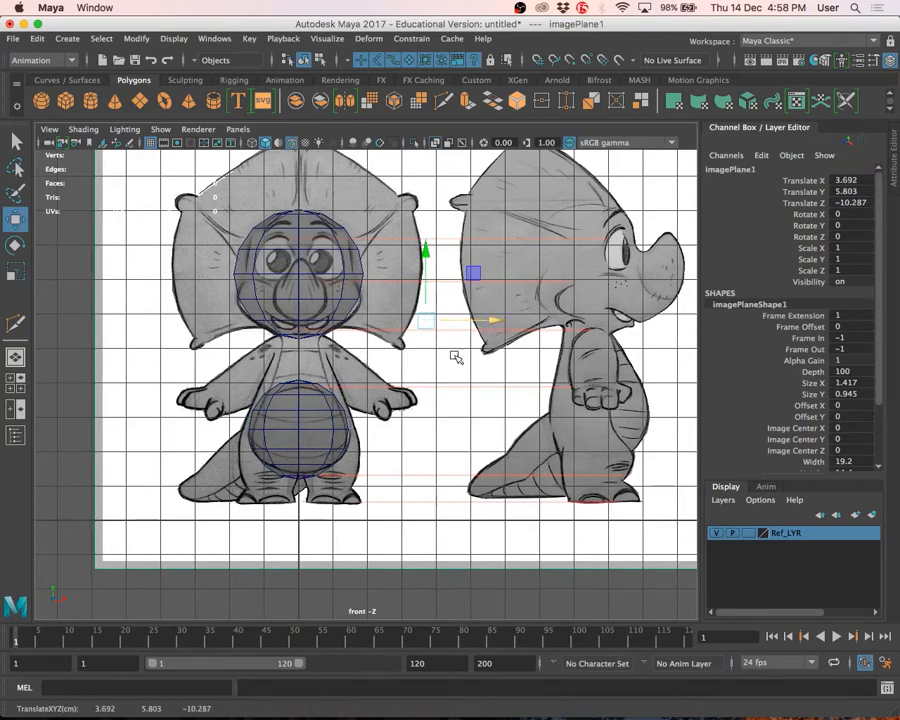
- Widen the belly sphere to about 1.6 in X scale to match the body in the front view
left_click(312, 445)
key("r")
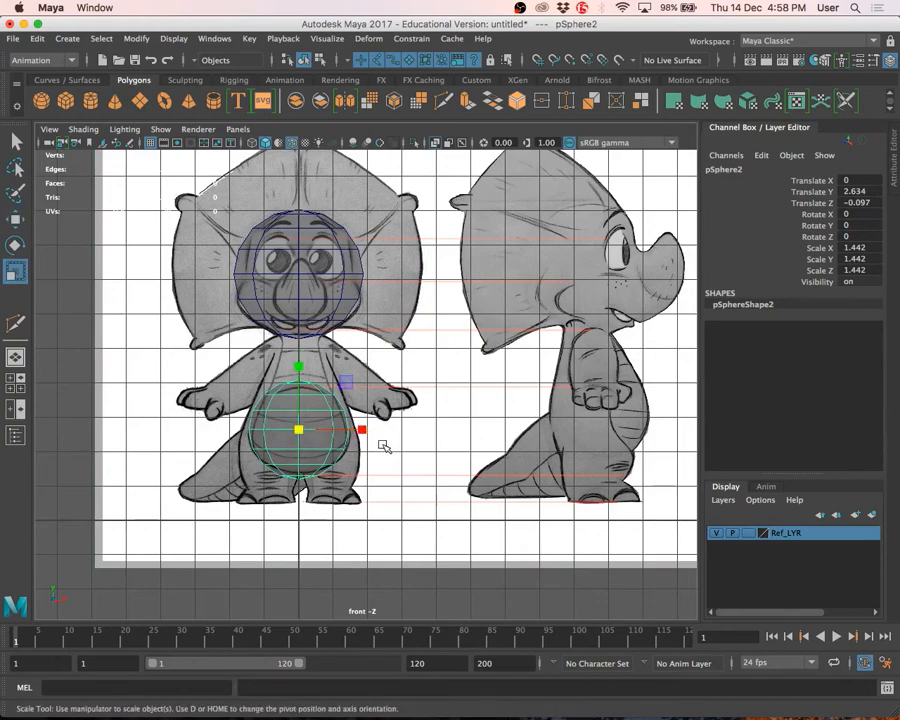
mouse_move(366, 429)
left_mouse_down()
mouse_move(372, 433)
mouse_move(368, 426)
left_mouse_up()
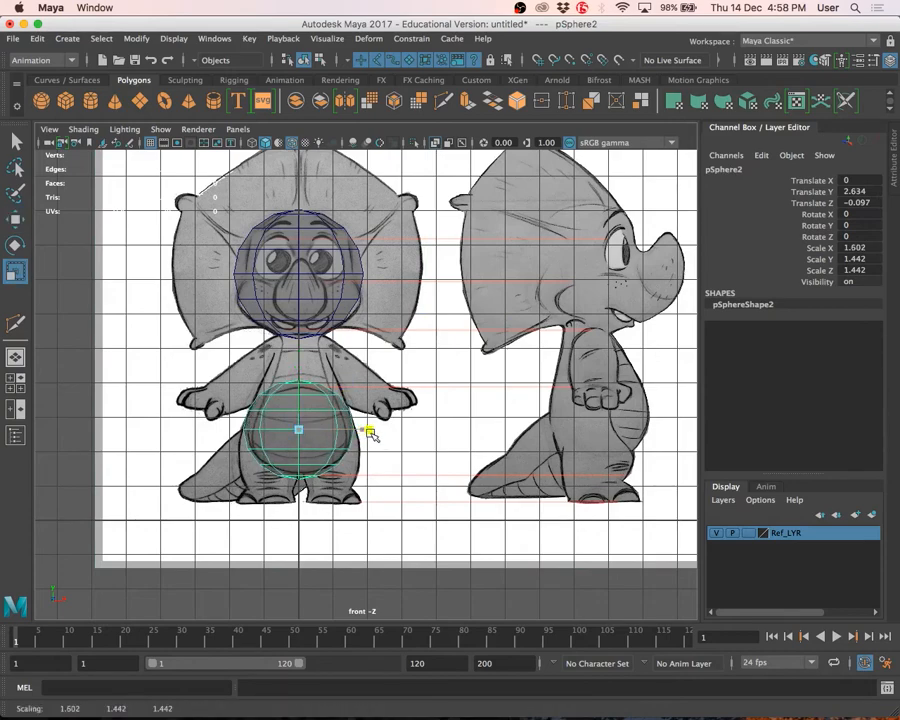
- Try bringing the front reference image plane forward to about 4.5 in Z and check it in the front view
key("space")
key("space")
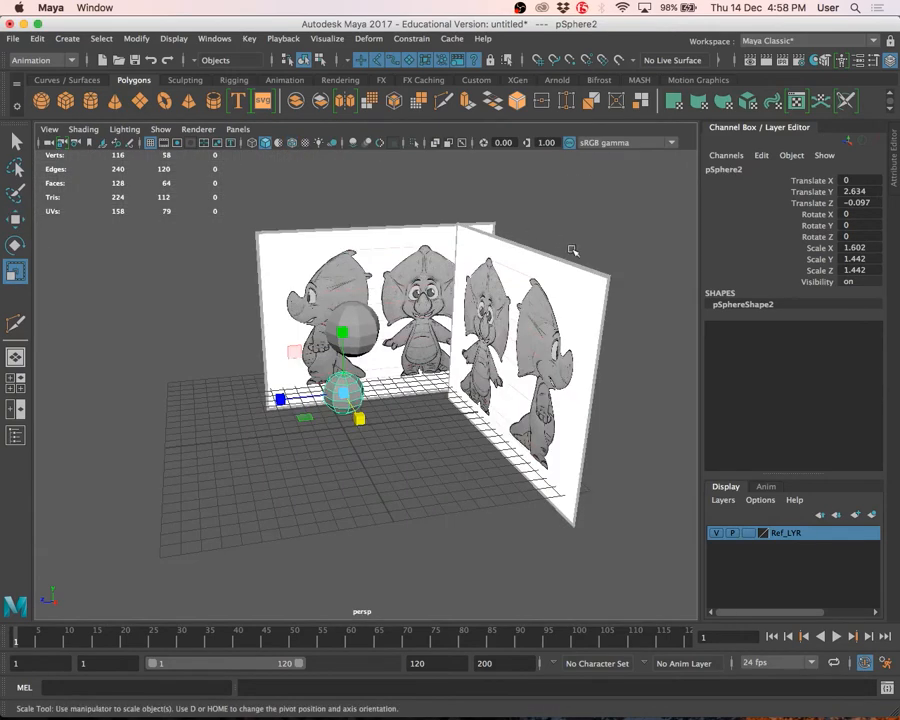
left_click(591, 310)
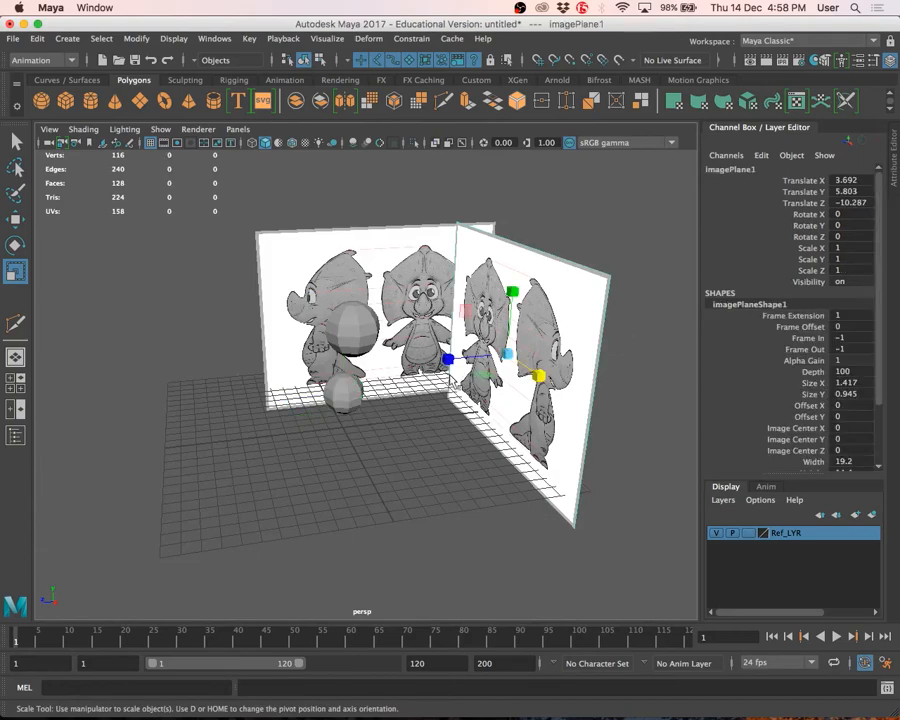
key("w")
left_click_drag(441, 358, 209, 411)
key("space")
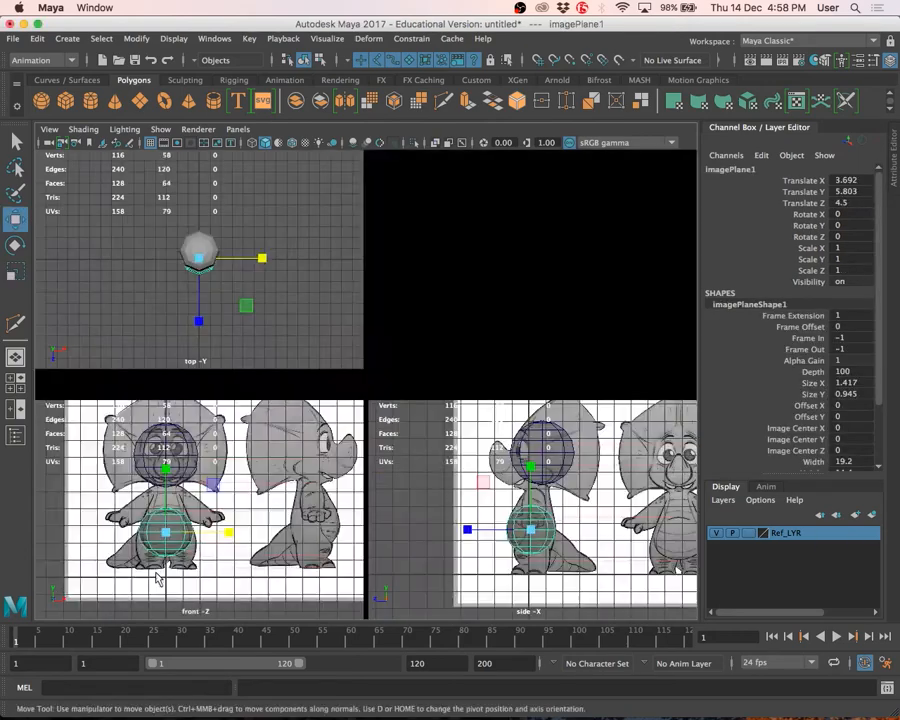
key("space")
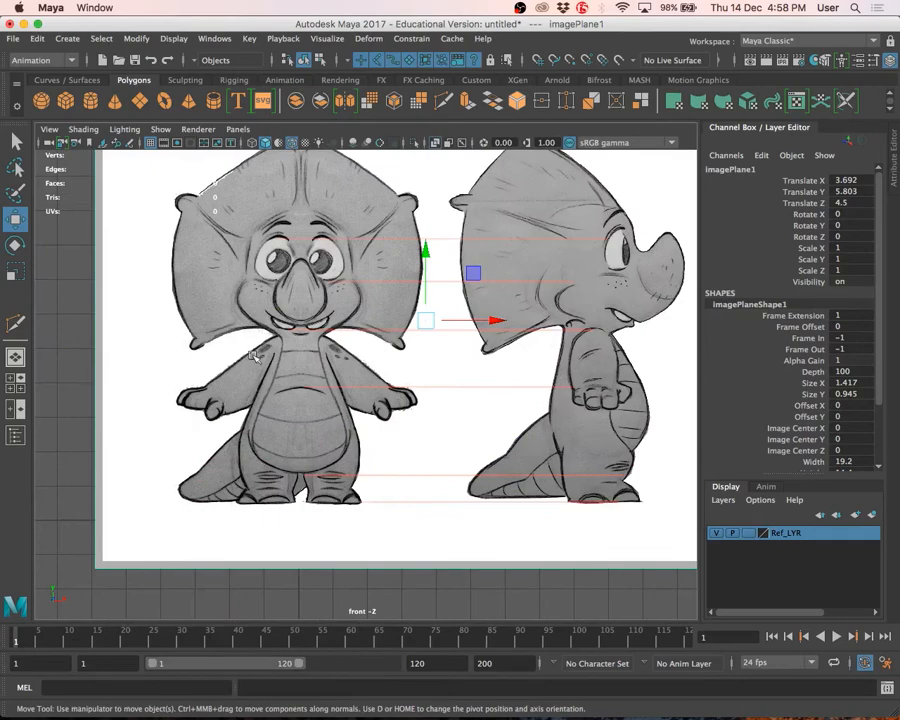
- Push the front reference image plane back behind the spheres to about -12.63 in Z and return to the front view
key("space")
left_click_drag(413, 263, 545, 248)
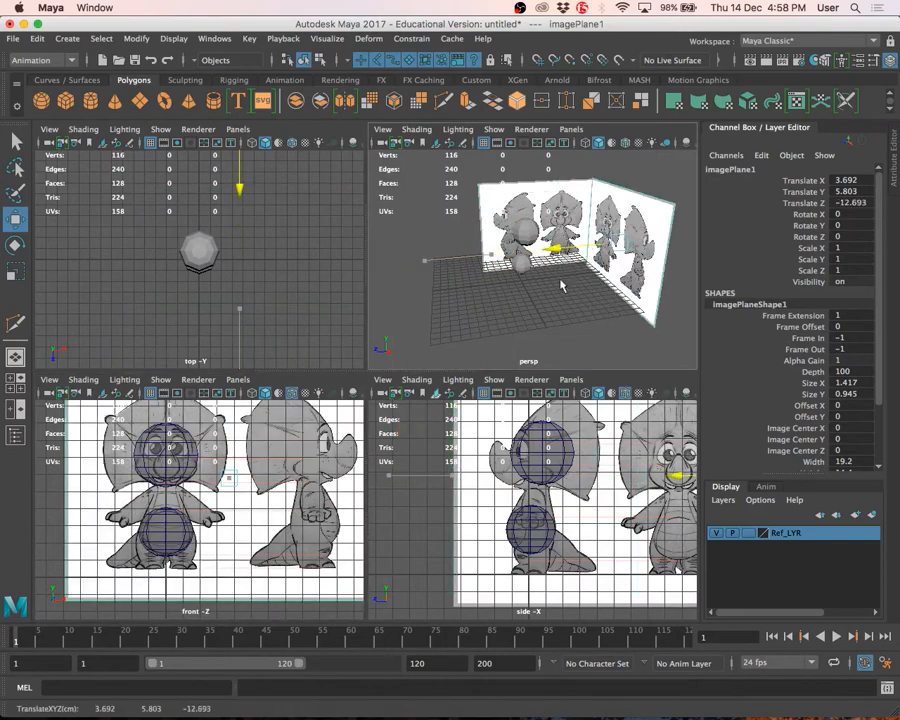
key("space")
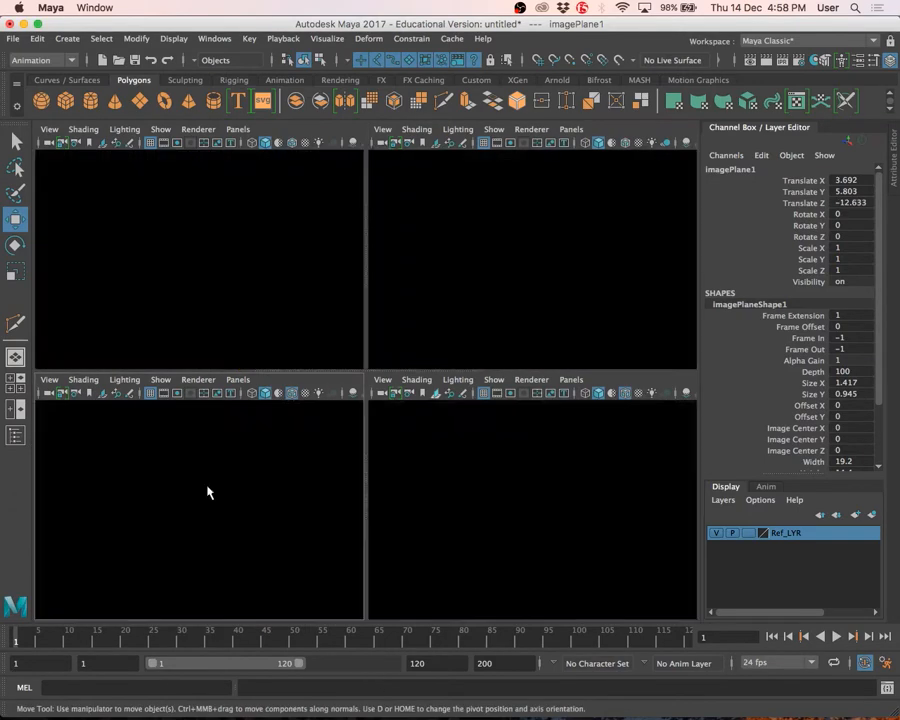
scroll(350, 420, "down", 3)
- Create a polygon cylinder and set its axis subdivisions to 8
left_click(345, 446)
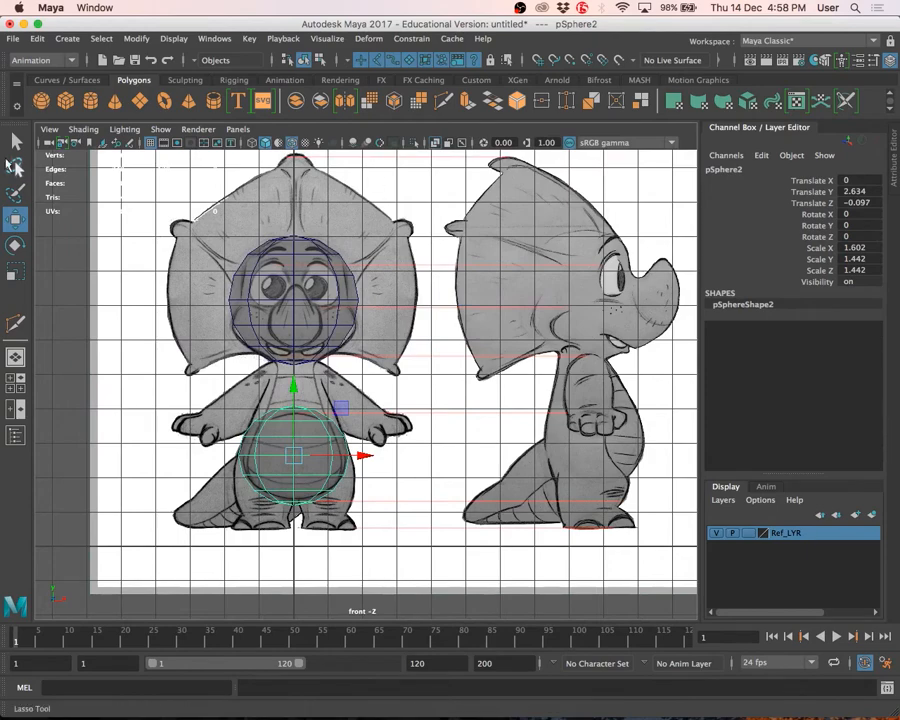
left_click(90, 99)
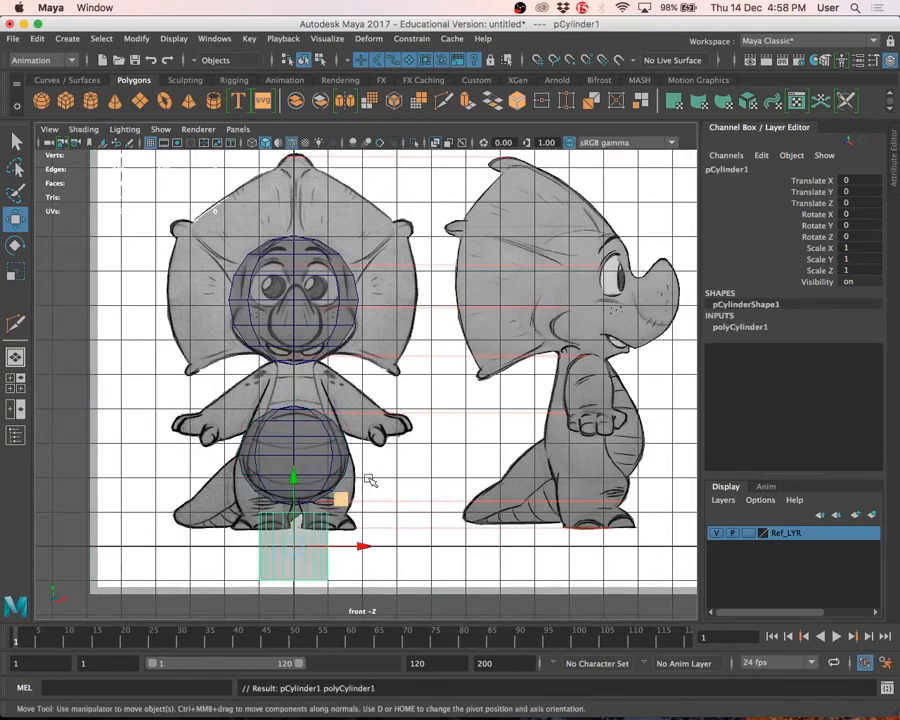
left_click(780, 327)
left_click(855, 359)
double_click(856, 359)
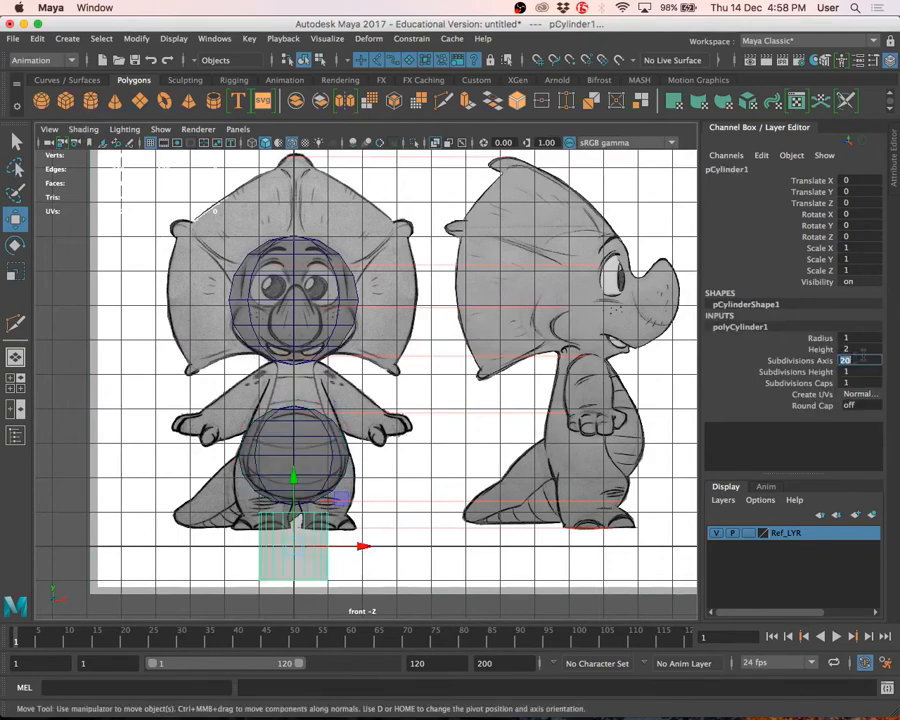
key("Return")
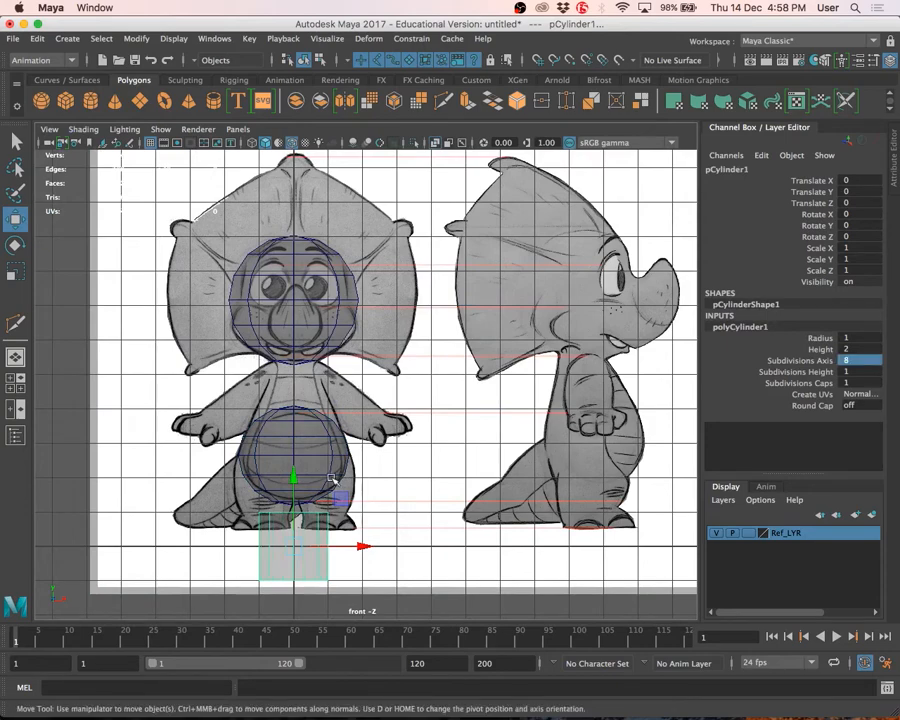
- Raise the cylinder to about 4.51 in Y between the head and belly spheres and enter component mode on it
left_click_drag(297, 481, 317, 328)
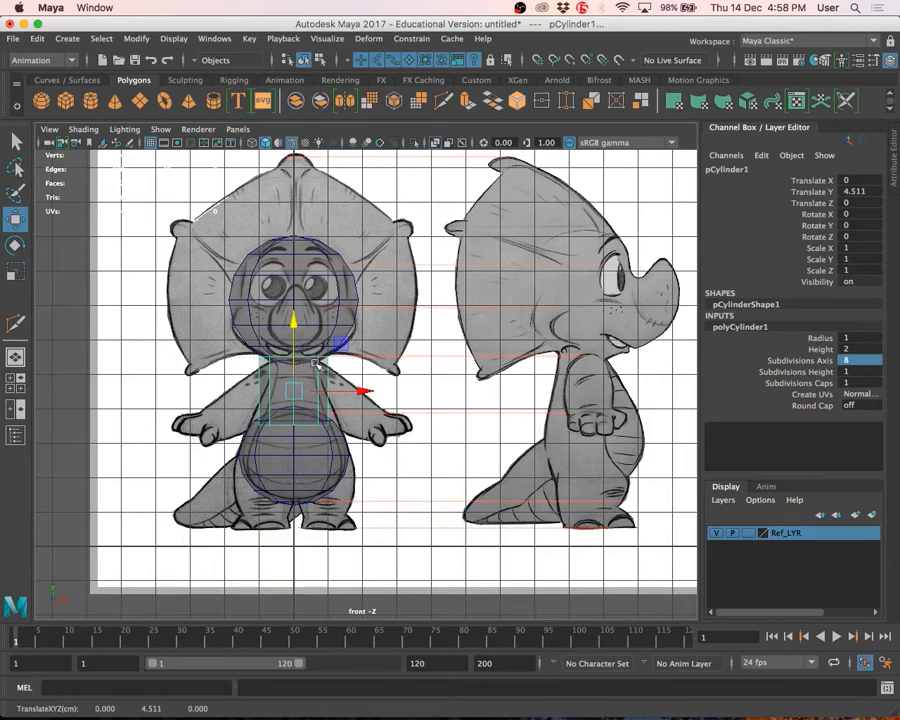
right_click_drag(315, 363, 248, 317)
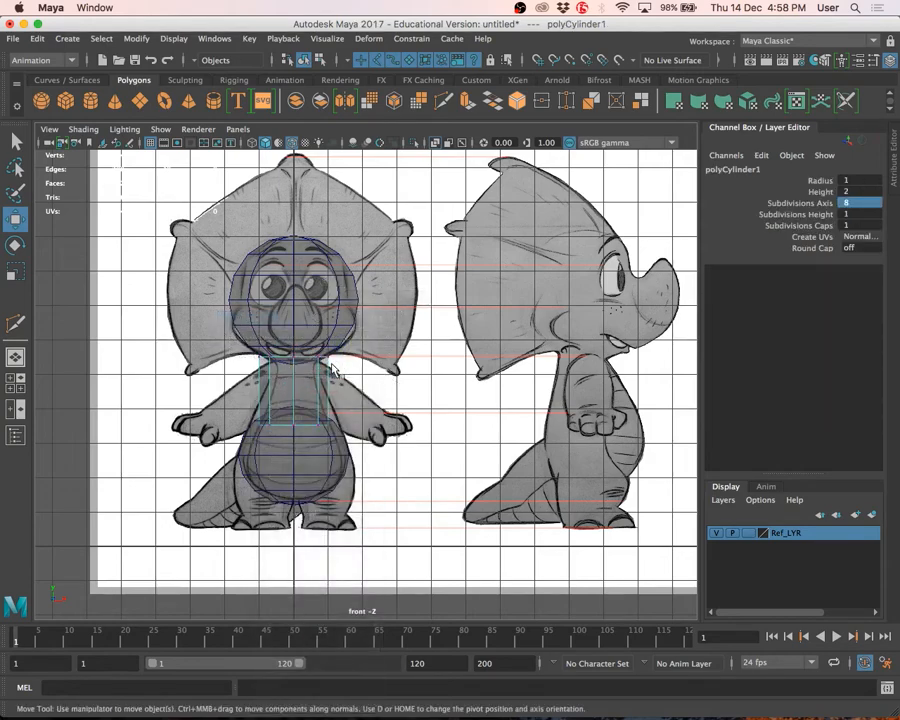
- Taper the neck cylinder in the front view: narrow its top vertex ring and raise it into the head sphere, then widen its bottom ring
key("r")
left_click_drag(248, 344, 285, 365)
key("w")
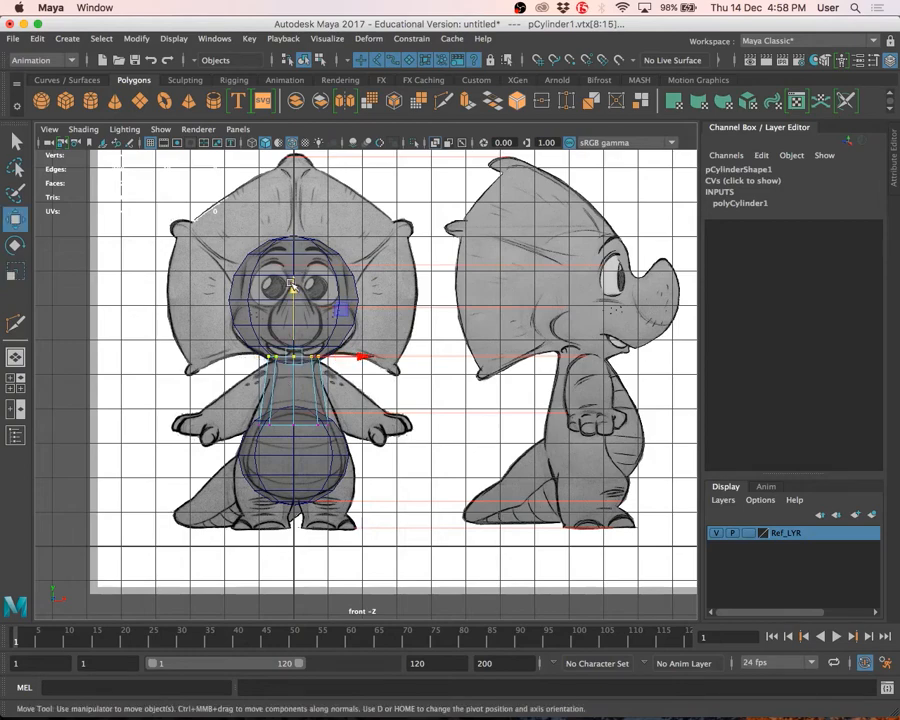
left_click_drag(290, 284, 291, 272)
key("r")
left_click_drag(292, 345, 285, 350)
left_click_drag(247, 398, 356, 443)
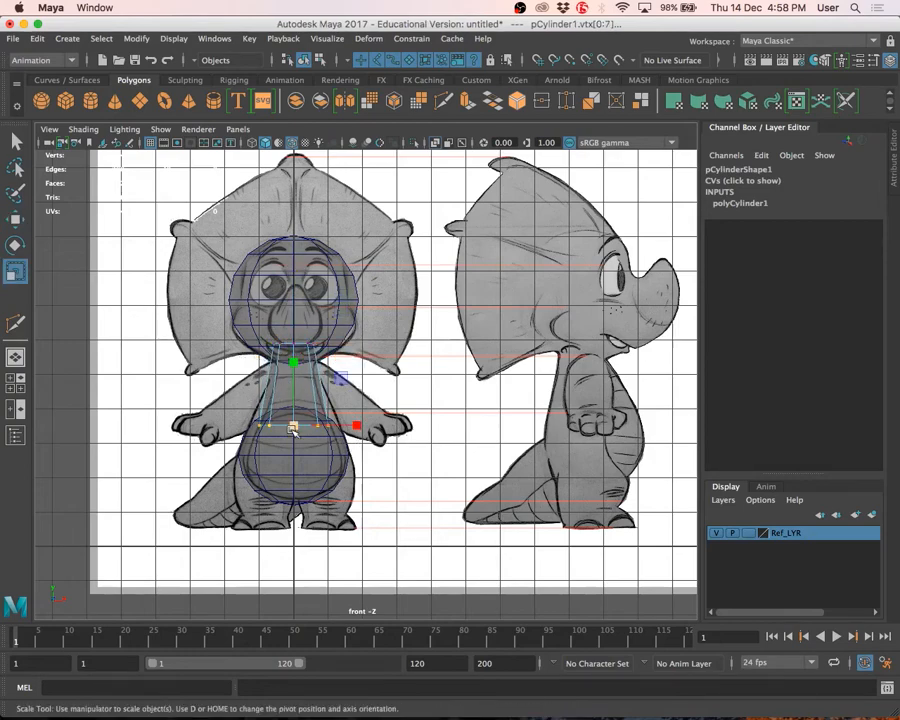
left_click_drag(293, 426, 316, 433)
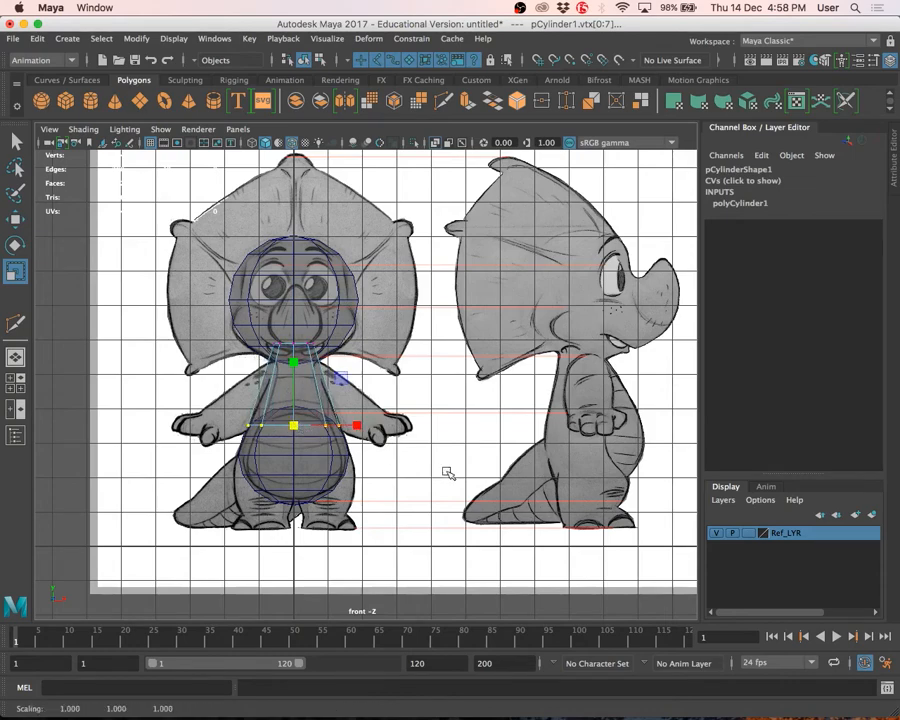
- In the side view, shift the cylinder's top vertex ring back beneath the head sphere
key("space")
key("space")
scroll(481, 457, "up", 3)
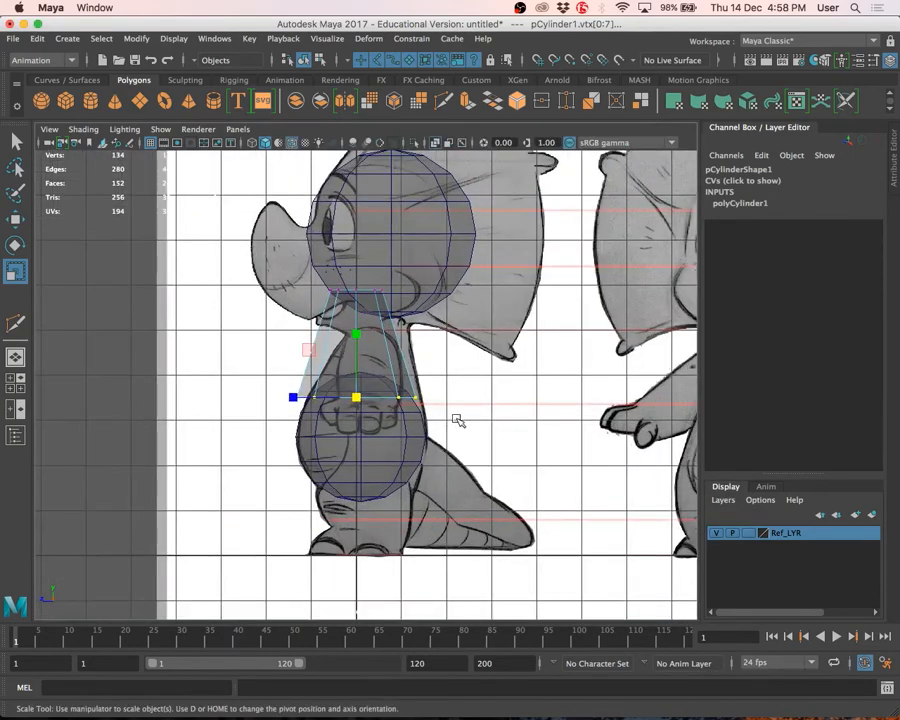
left_click_drag(441, 311, 441, 312)
key("w")
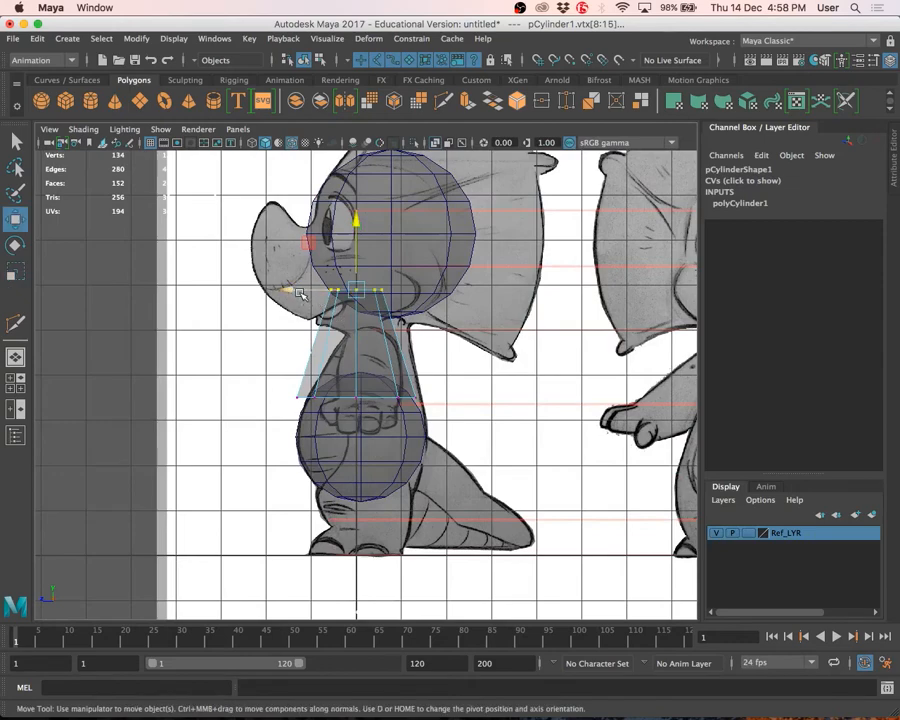
left_click_drag(300, 291, 327, 291)
- Fit the cylinder's bottom vertex ring to the depth of the body outline, leave component mode and select the head sphere
left_click_drag(271, 376, 476, 409)
key("r")
mouse_move(295, 398)
left_mouse_down()
mouse_move(307, 398)
mouse_move(297, 399)
left_mouse_up()
key("w")
key("r")
left_click(472, 377)
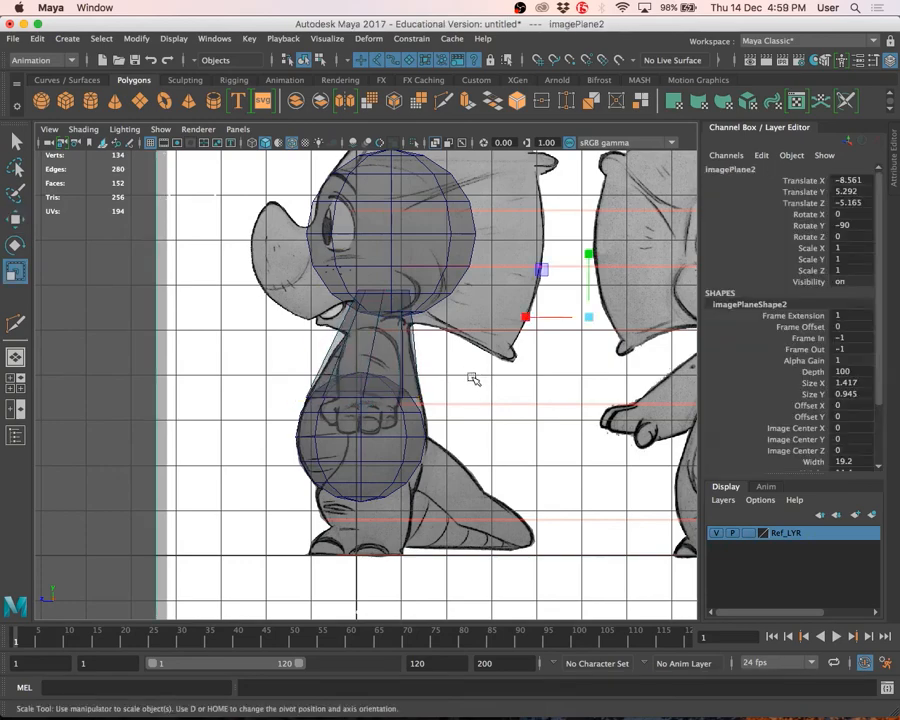
left_click(365, 302)
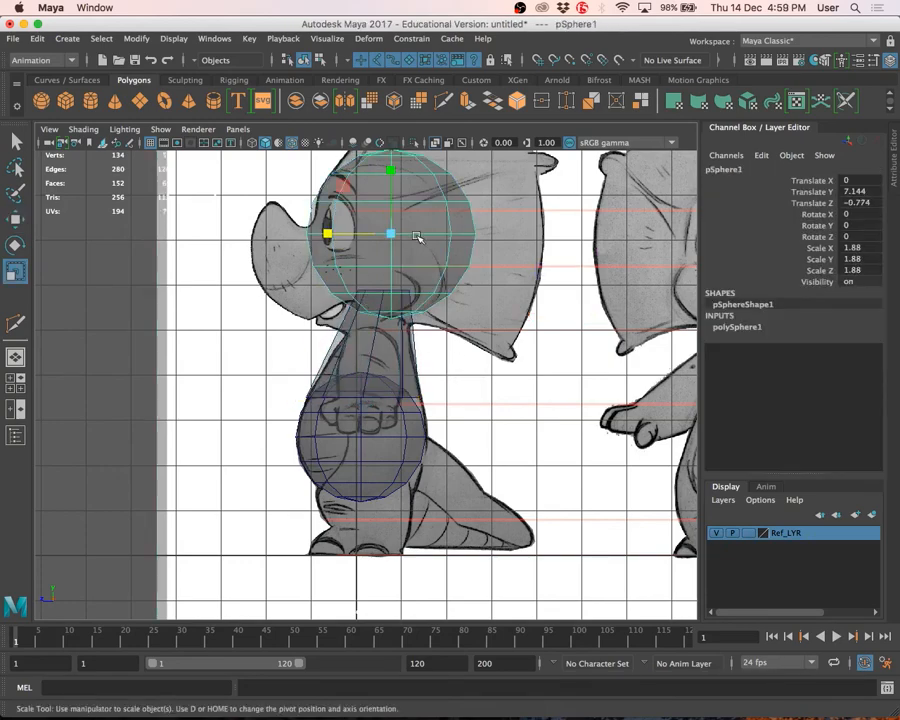
- Check the blocked shapes in perspective, and open the scene 02 Blocking.ma without saving the untitled one
key("space")
key("space")
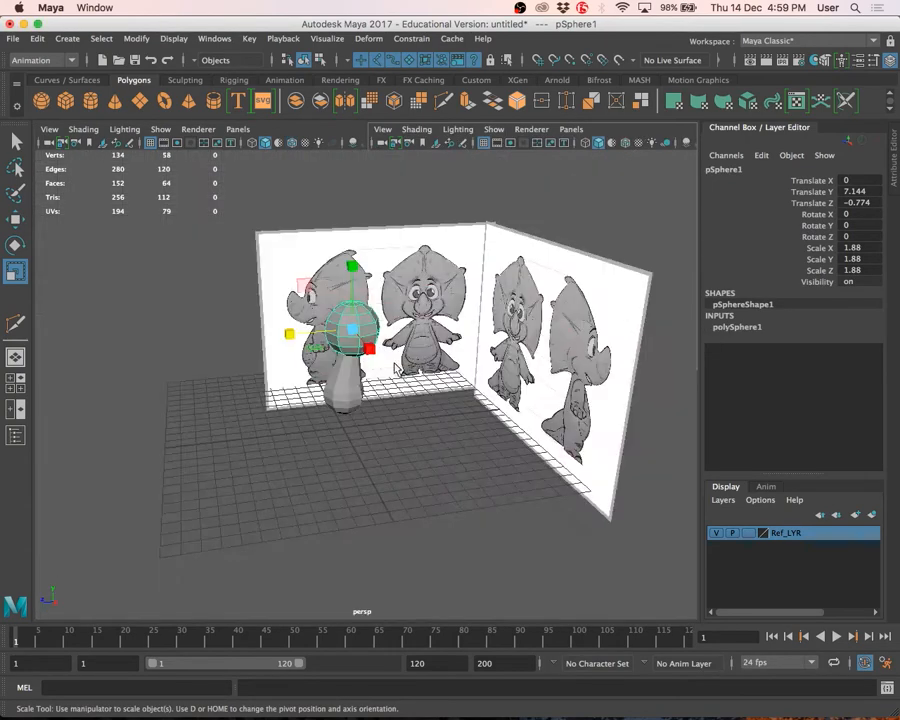
left_click_drag(396, 369, 422, 364, "alt")
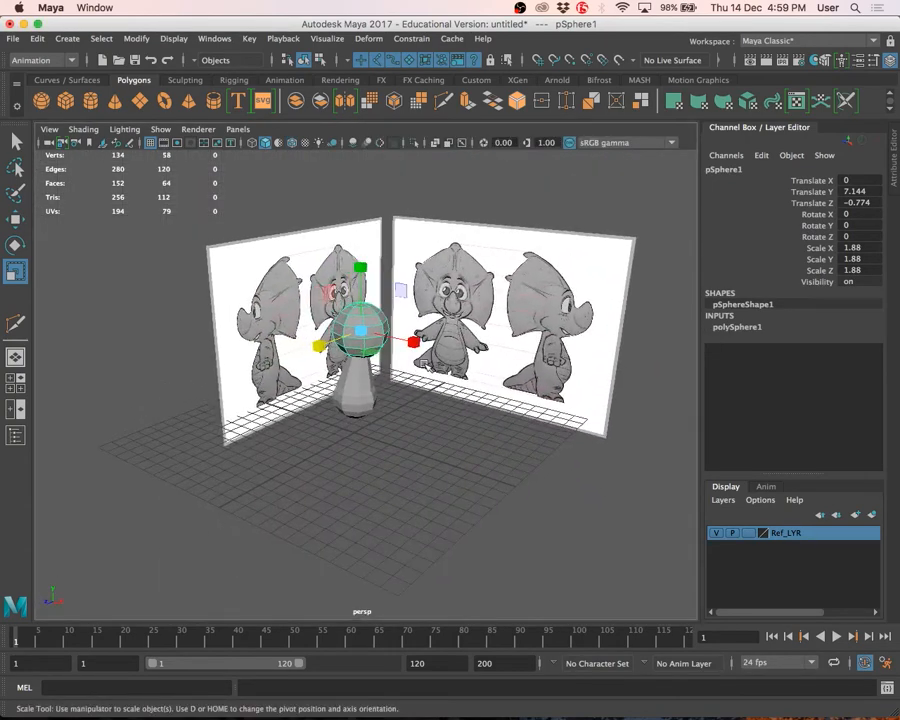
key("super+o")
left_click(240, 183)
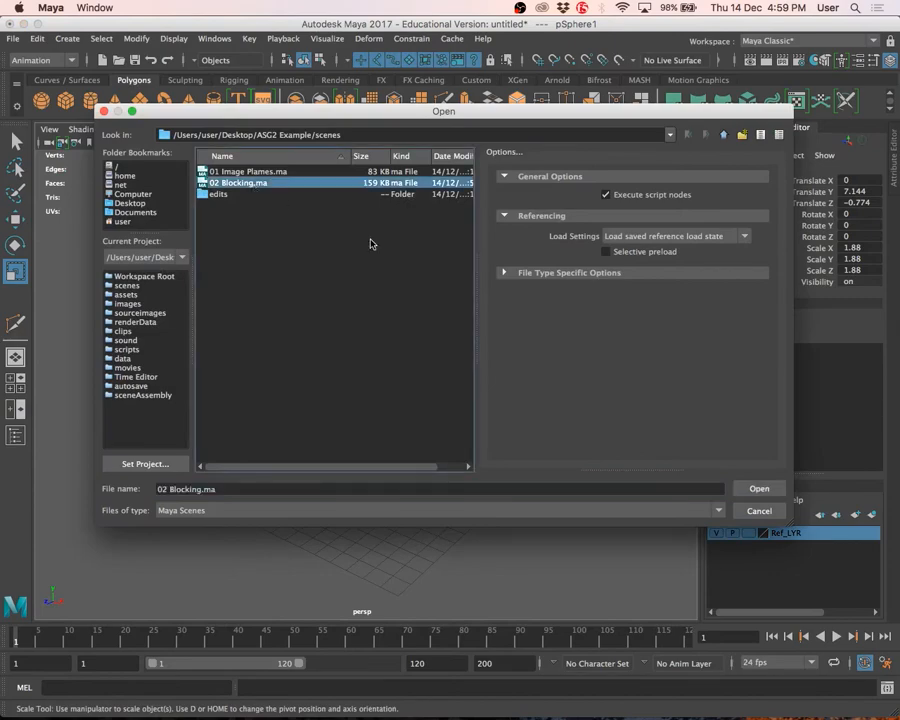
left_click(759, 489)
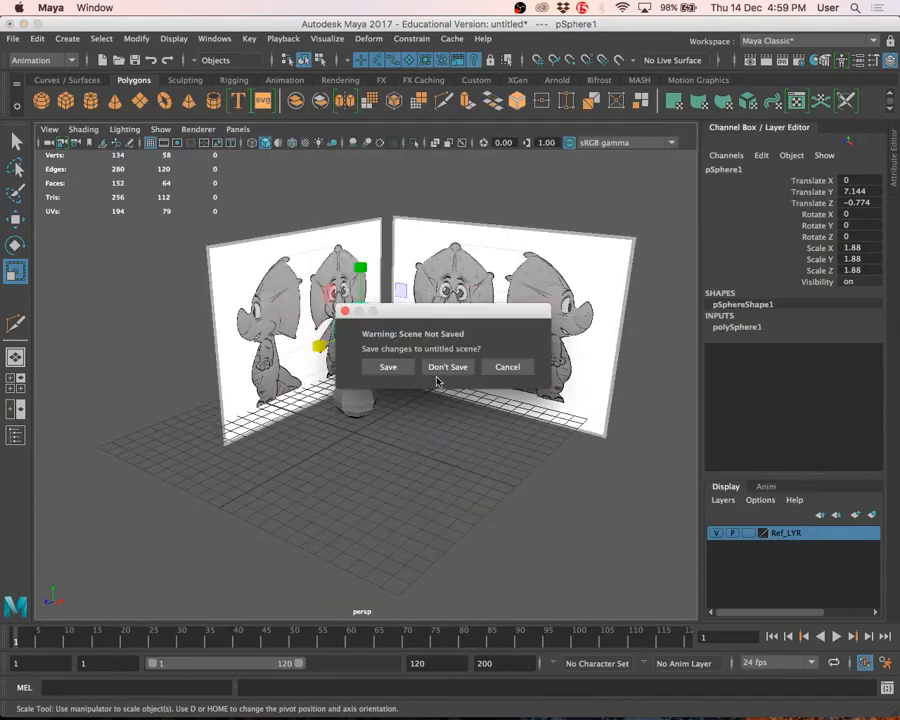
left_click(442, 368)
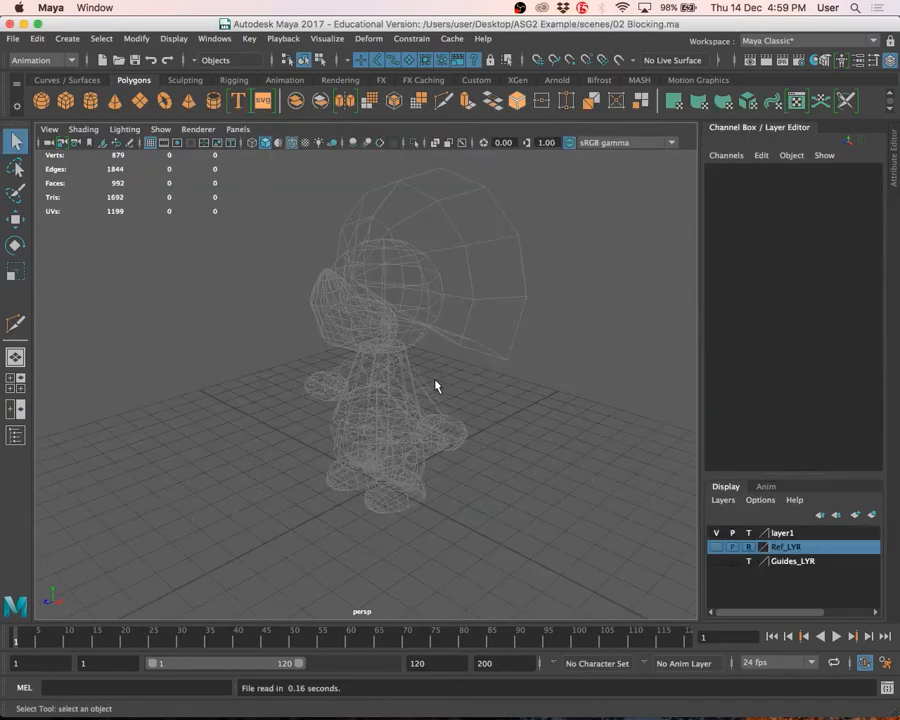
- Show the Ref_LYR layer, switch layer1 from template to reference display and view the blocked character from behind
left_click(716, 548)
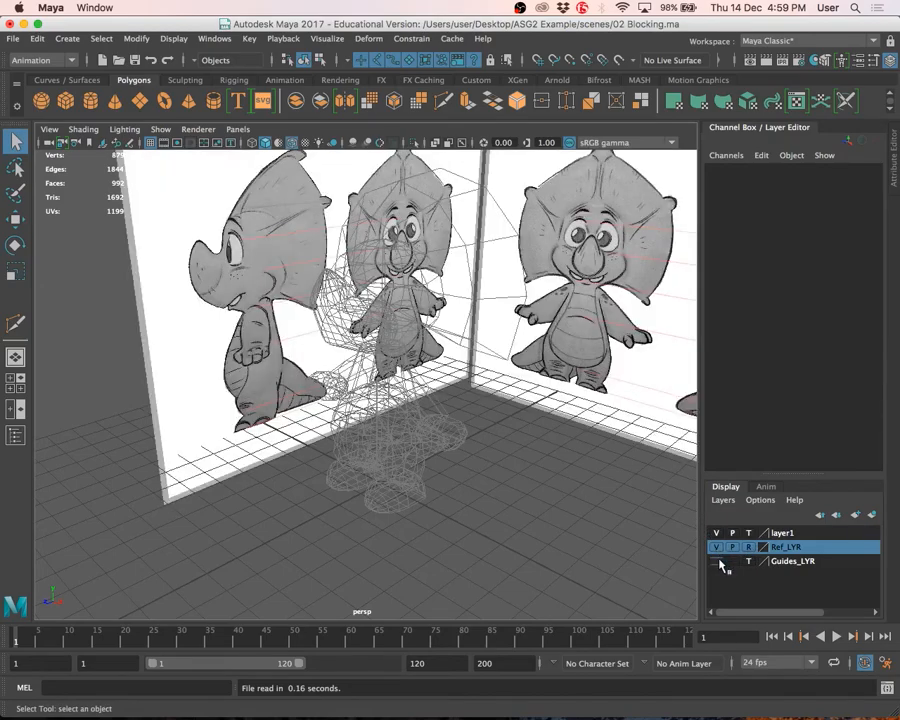
left_click(718, 562)
left_click(716, 562)
left_click(716, 533)
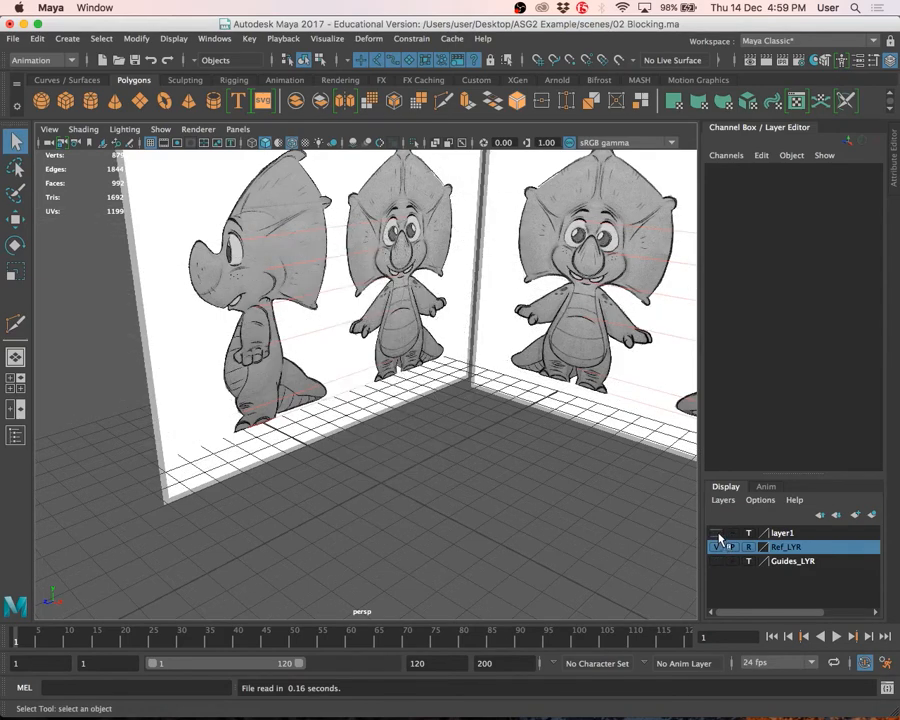
left_click(716, 533)
left_click(746, 535)
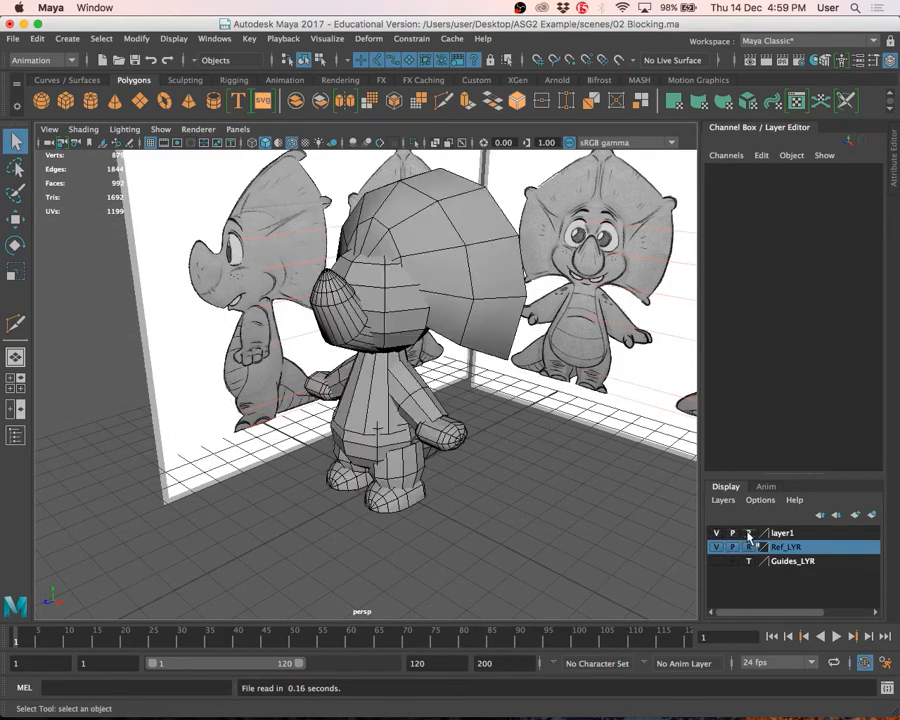
mouse_move(472, 451)
left_mouse_down("alt")
mouse_move(415, 430)
mouse_move(573, 442)
mouse_move(358, 437)
left_mouse_up("alt")
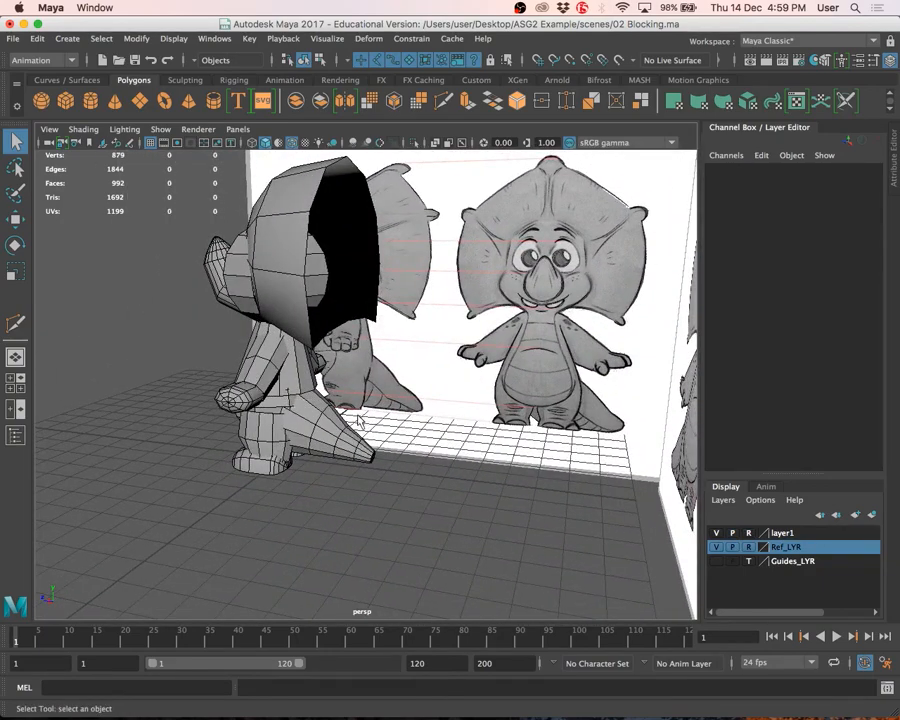
- Return layer1 to template display and inspect its wireframe with Ref_LYR hidden, finishing with Ref_LYR shown
left_click(749, 533)
left_click_drag(203, 432, 150, 430, "alt")
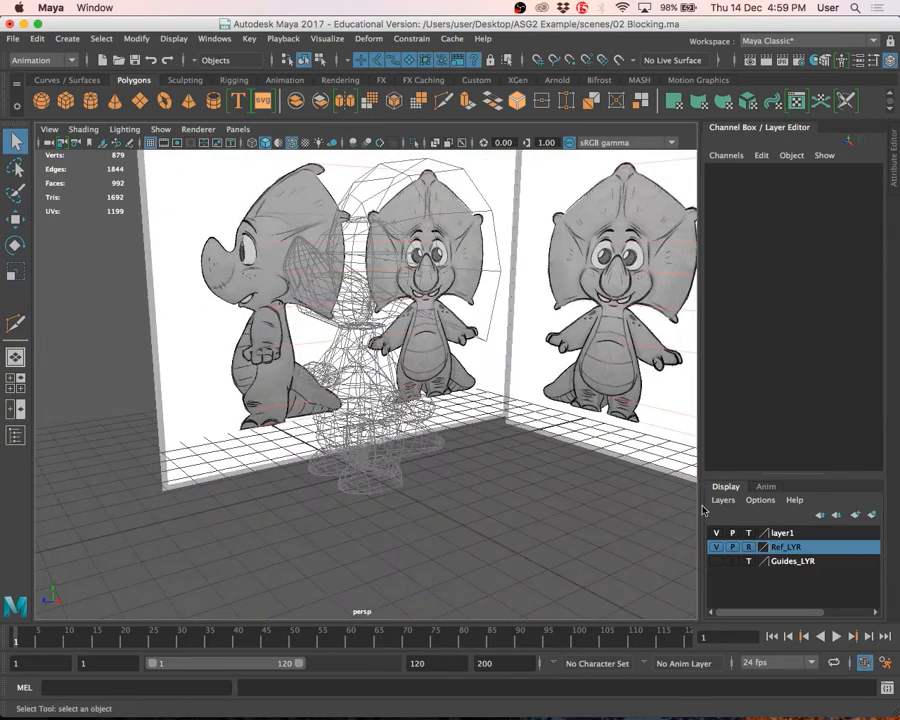
left_click(714, 547)
left_click_drag(496, 464, 441, 437, "alt")
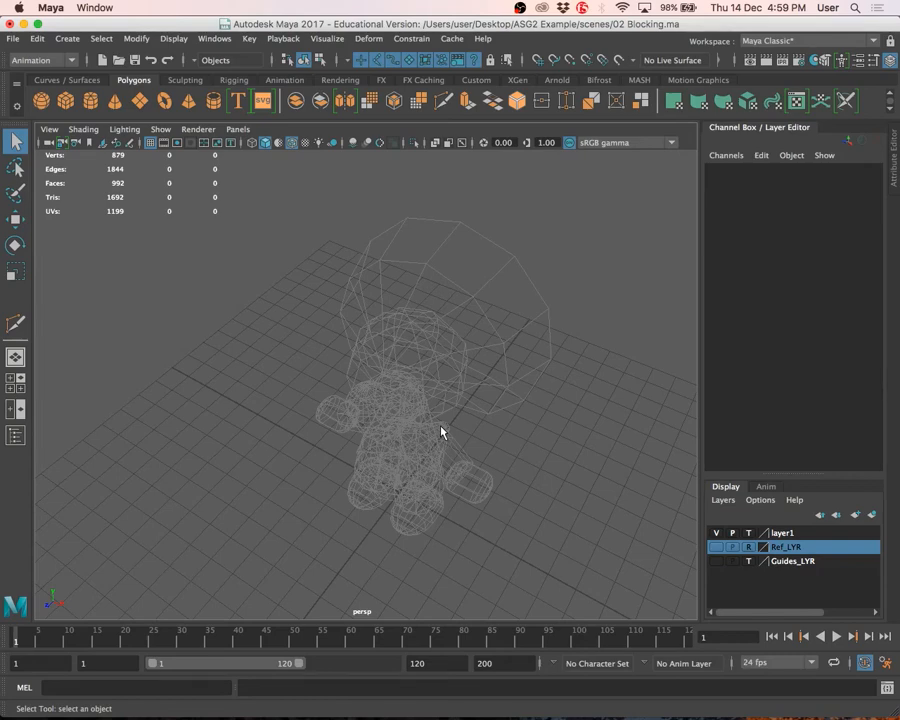
left_click(716, 547)
scroll(299, 362, "down", 5)
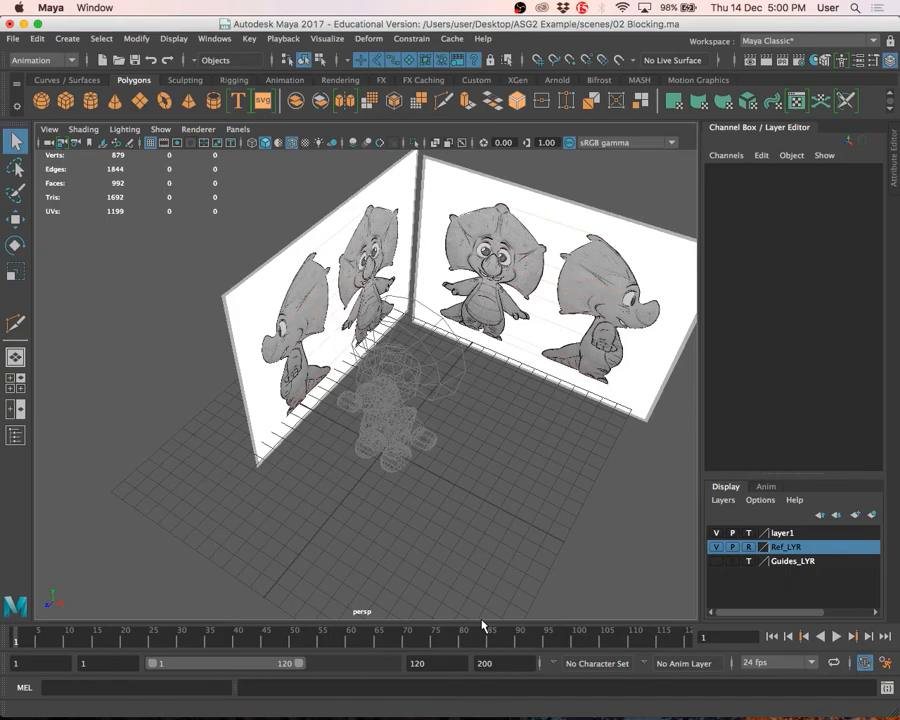
- Bring up the Additional Modelling Tools note in TextEdit, move it out of the way and return to Maya
mouse_move(478, 712)
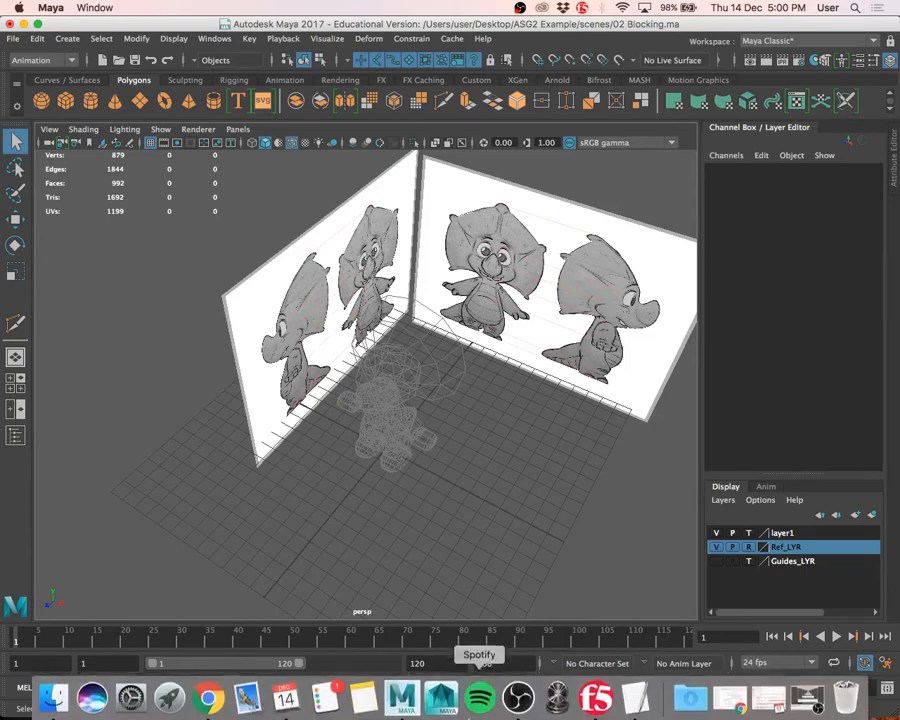
left_click(634, 700)
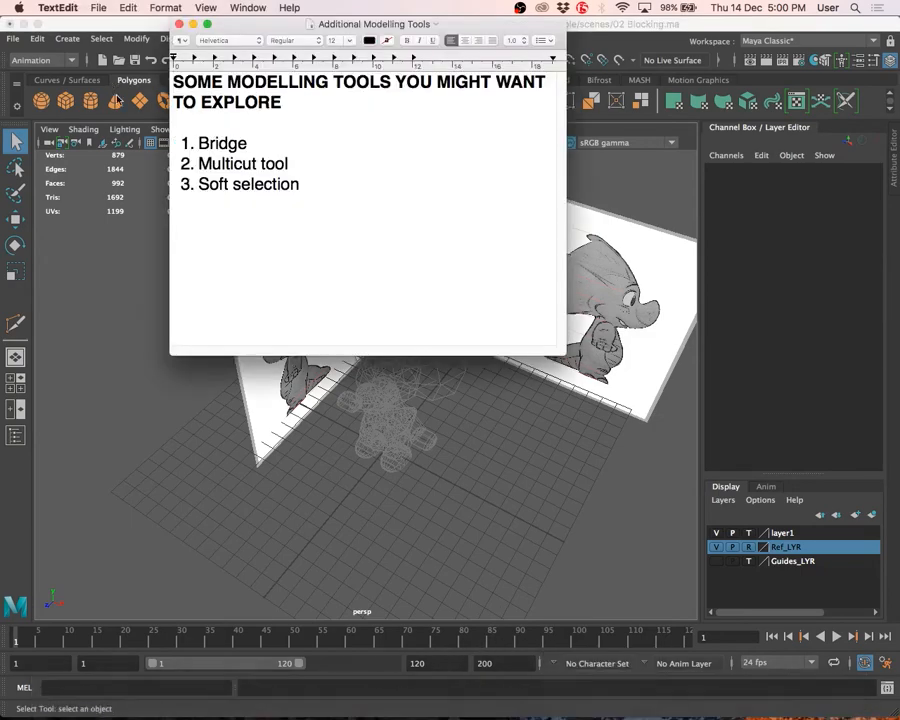
left_click_drag(257, 30, 677, 578)
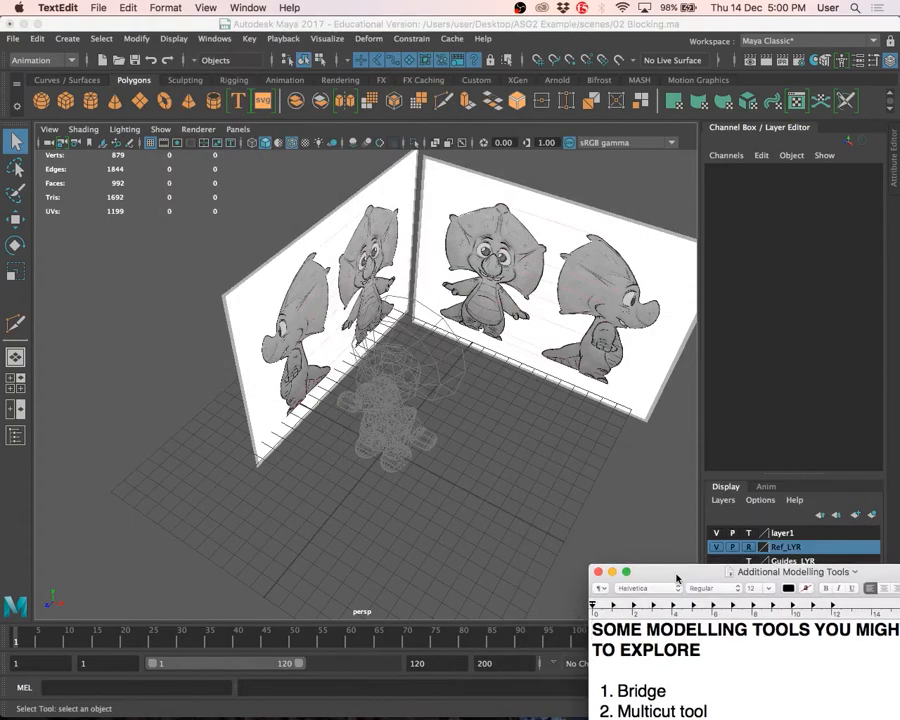
left_click(482, 481)
- Create a polygon sphere in the side view, raise it over the head to about 7.363 in Y and scale it to about 1.889
key("space")
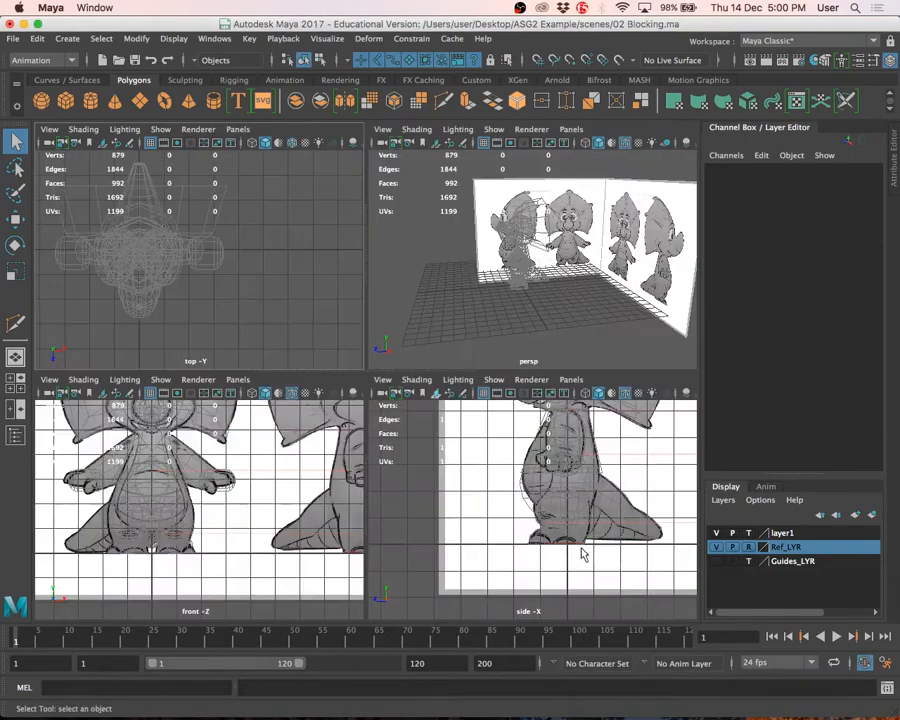
key("space")
middle_click_drag(465, 333, 448, 522, "alt")
scroll(398, 346, "down", 4)
middle_click_drag(393, 343, 356, 420, "alt")
scroll(356, 420, "up", 3)
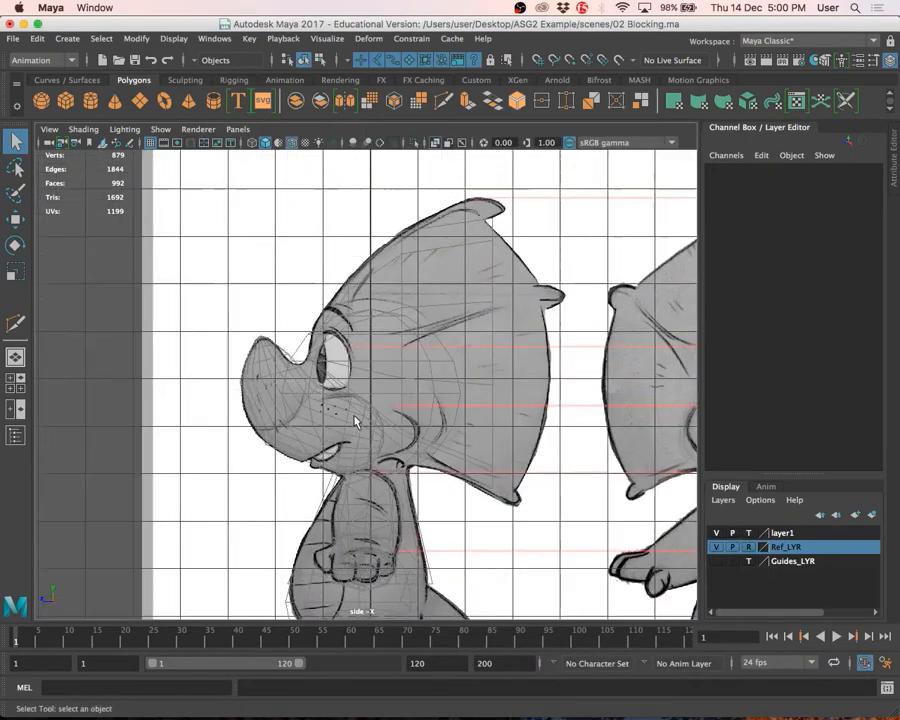
left_click(40, 100)
key("w")
scroll(413, 527, "down", 5)
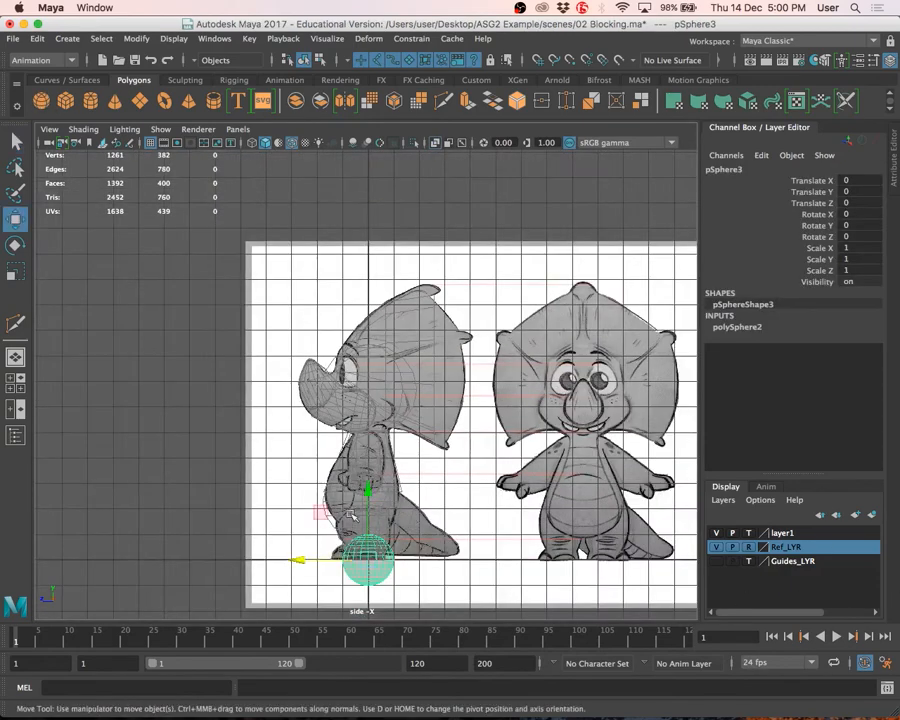
left_click_drag(368, 490, 402, 376)
key("r")
scroll(366, 376, "up", 2)
key("w")
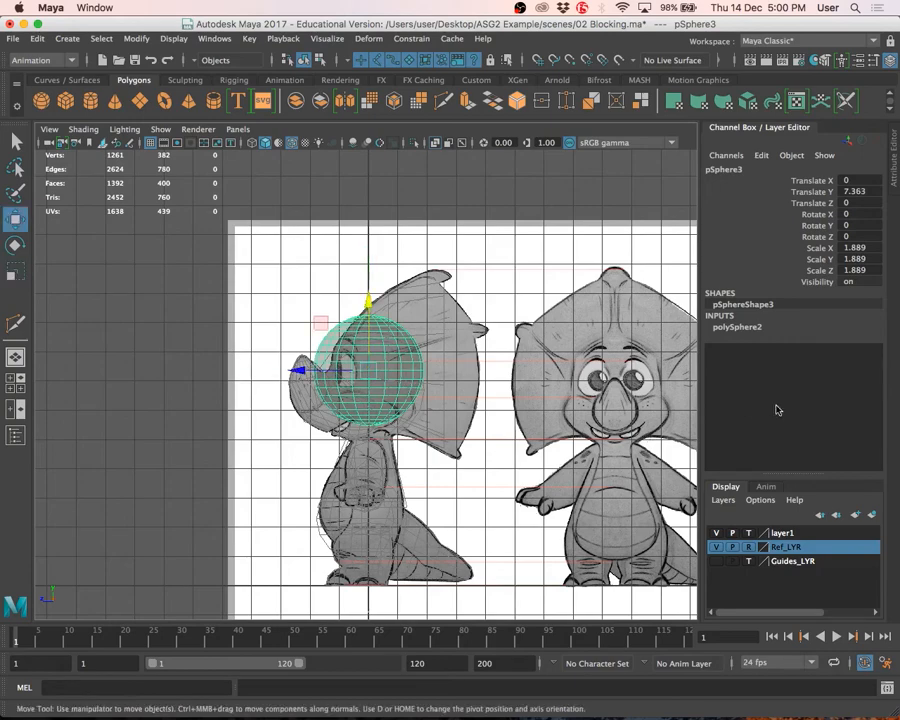
- Set the new sphere's axis subdivisions to 12 and height subdivisions to 8
left_click(724, 328)
left_click_drag(848, 349, 857, 360)
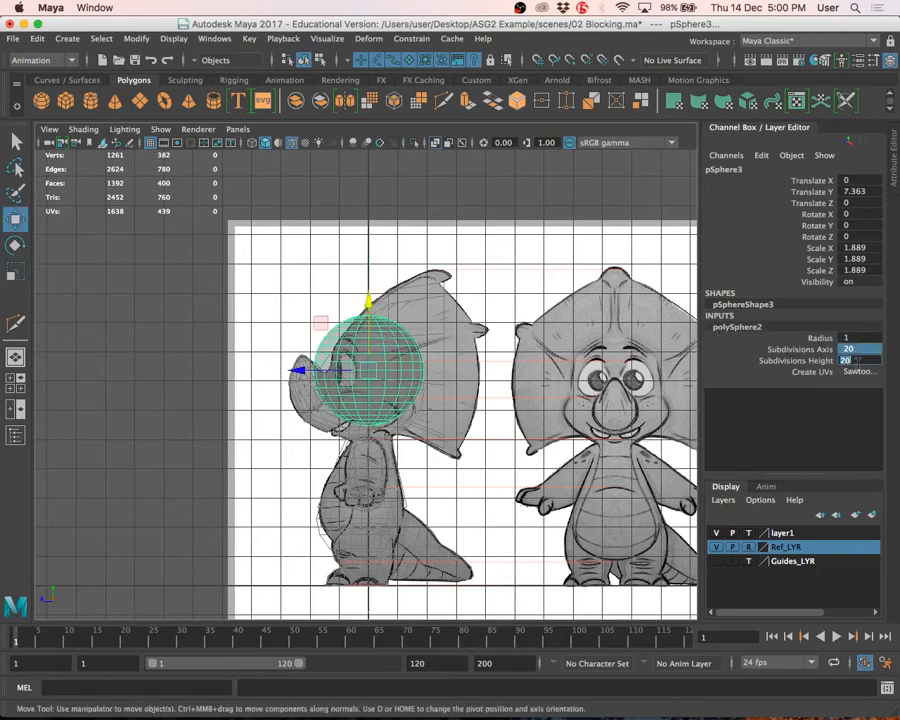
type("12")
key("Return")
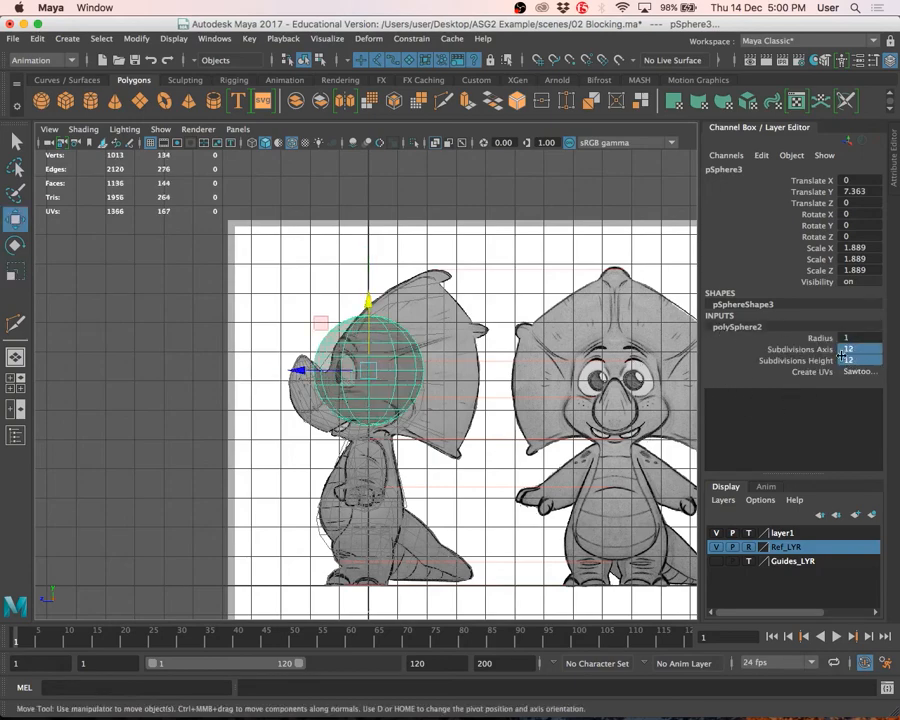
left_click(856, 410)
left_click(855, 370)
left_click(861, 366)
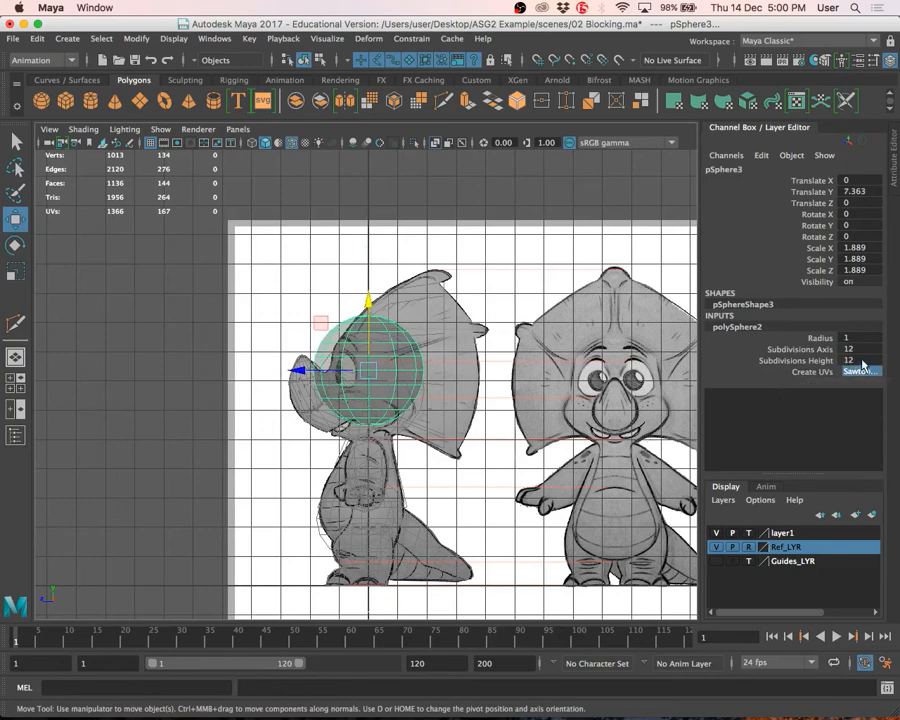
left_click(862, 361)
type("8")
key("Return")
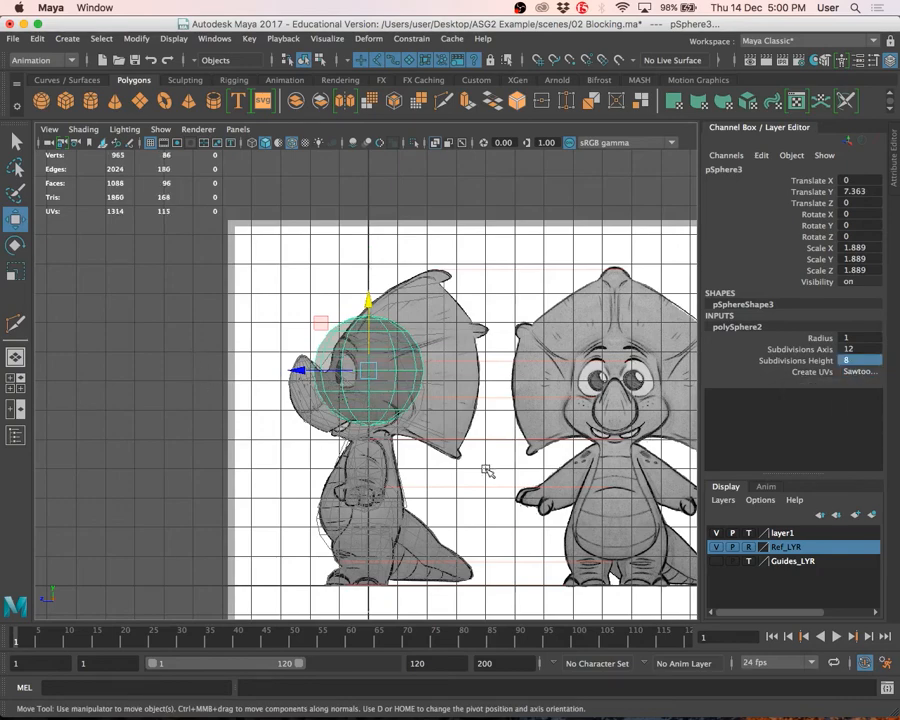
- Reposition the sphere over the side-view head at about 7.052 in Y and -0.549 in Z
left_click(486, 470)
scroll(486, 470, "up", 3)
left_click(382, 356)
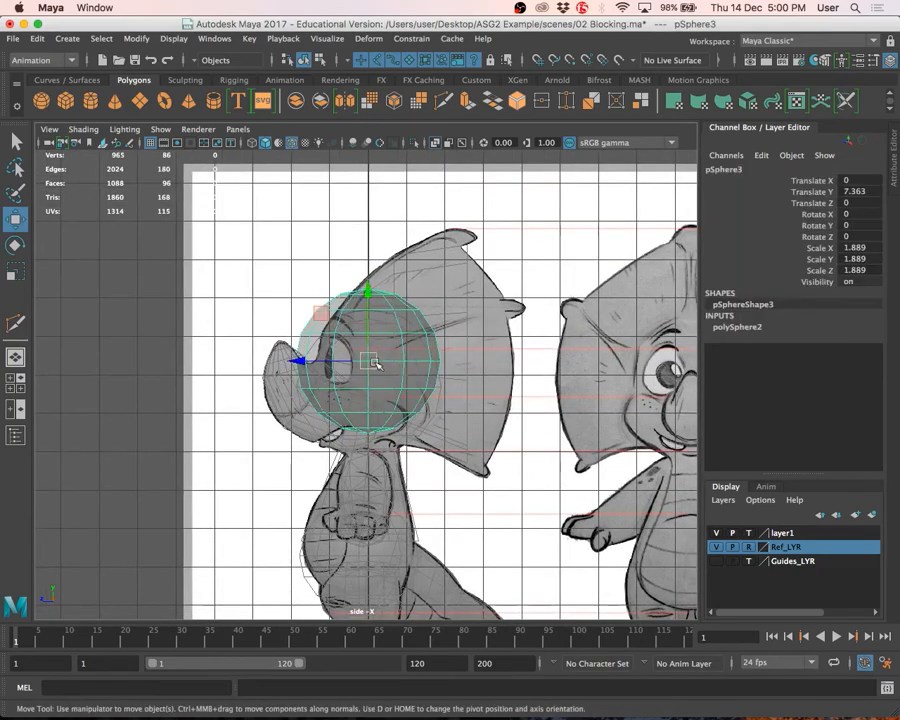
left_click_drag(376, 364, 397, 376)
- Rotate the head sphere in X and set its Rotate X to exactly 90, ready for moving
key("e")
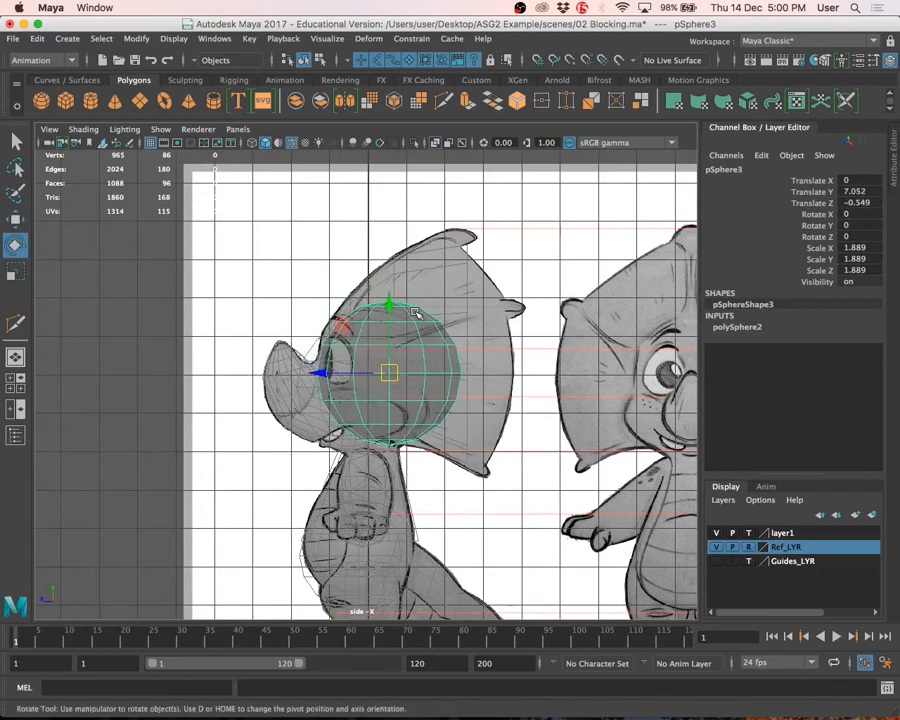
left_click_drag(337, 326, 290, 235)
double_click(866, 213)
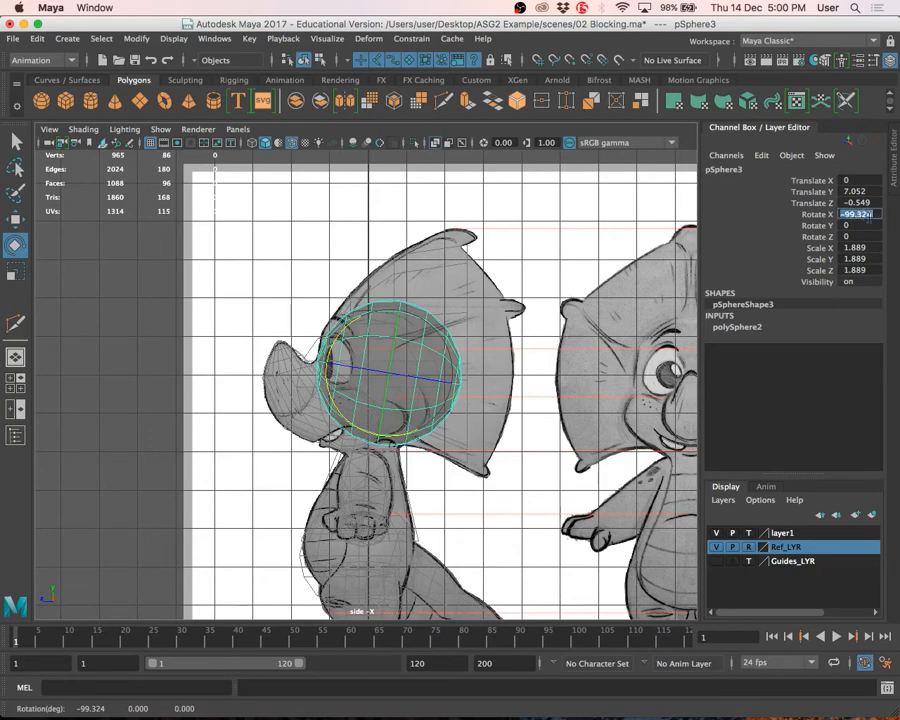
type("90")
key("Return")
scroll(497, 423, "up", 4)
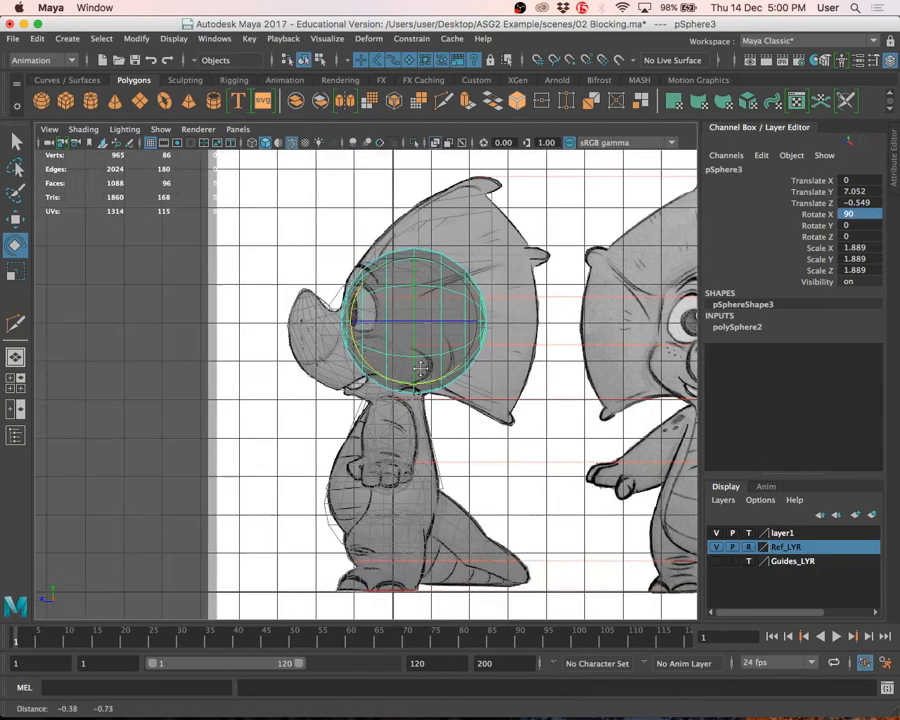
key("w")
scroll(414, 325, "up", 3)
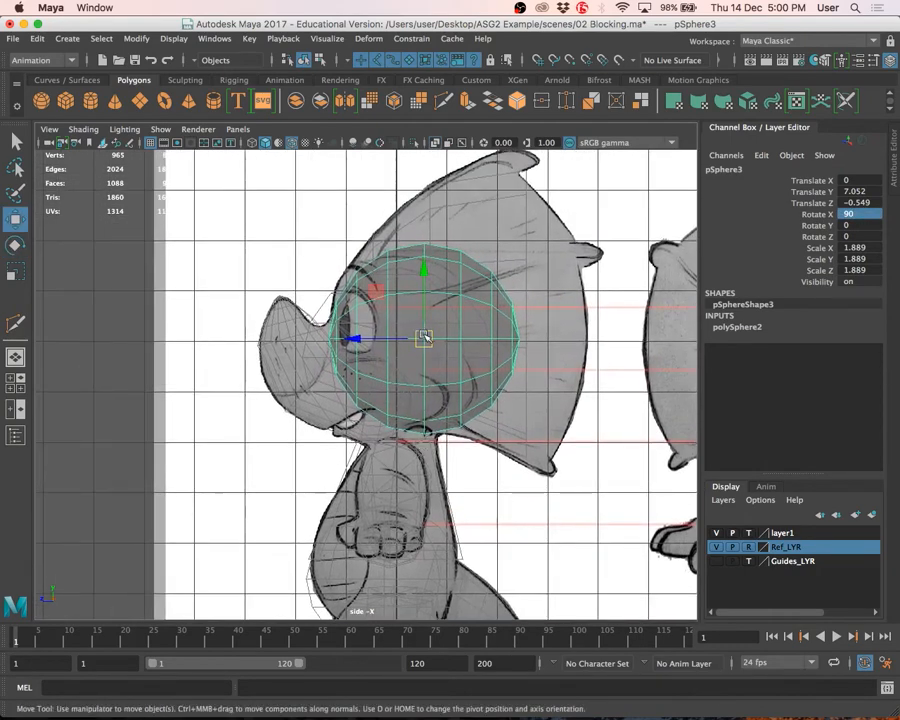
- Reposition the head sphere over the side-view head at about 7.024 in Y and -0.117 in Z and scale it to about 1.985
left_click_drag(424, 338, 401, 341)
key("r")
key("w")
key("r")
key("w")
- Switch the head sphere to vertex editing, turn on Soft Selection and select its front tip vertex
right_click_drag(315, 312, 245, 306)
left_click_drag(254, 294, 320, 386)
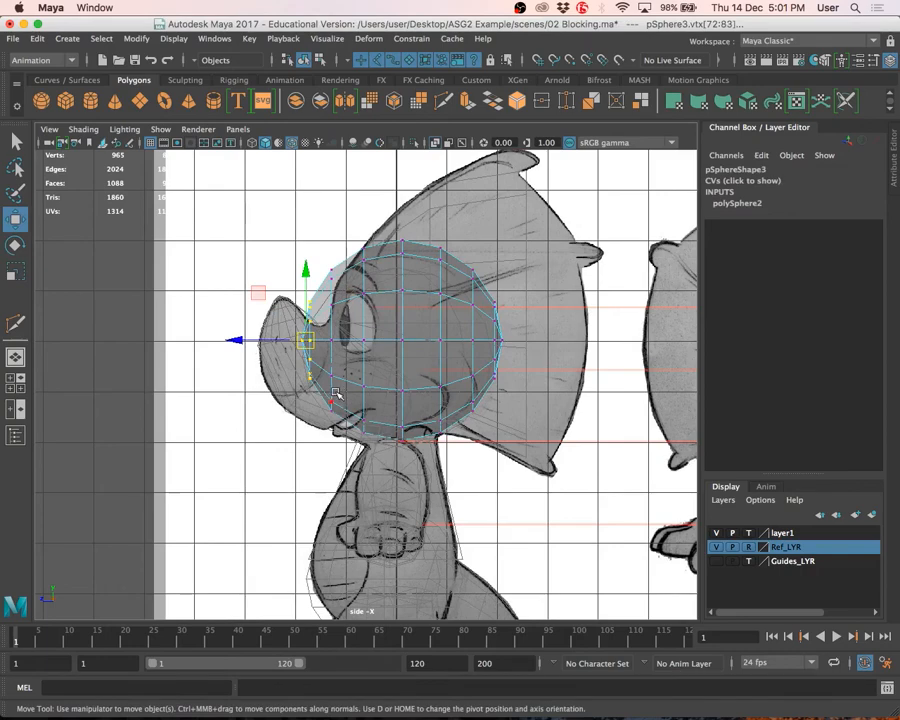
key("b")
left_click_drag(283, 341, 236, 360)
key("super+z")
left_click(258, 264)
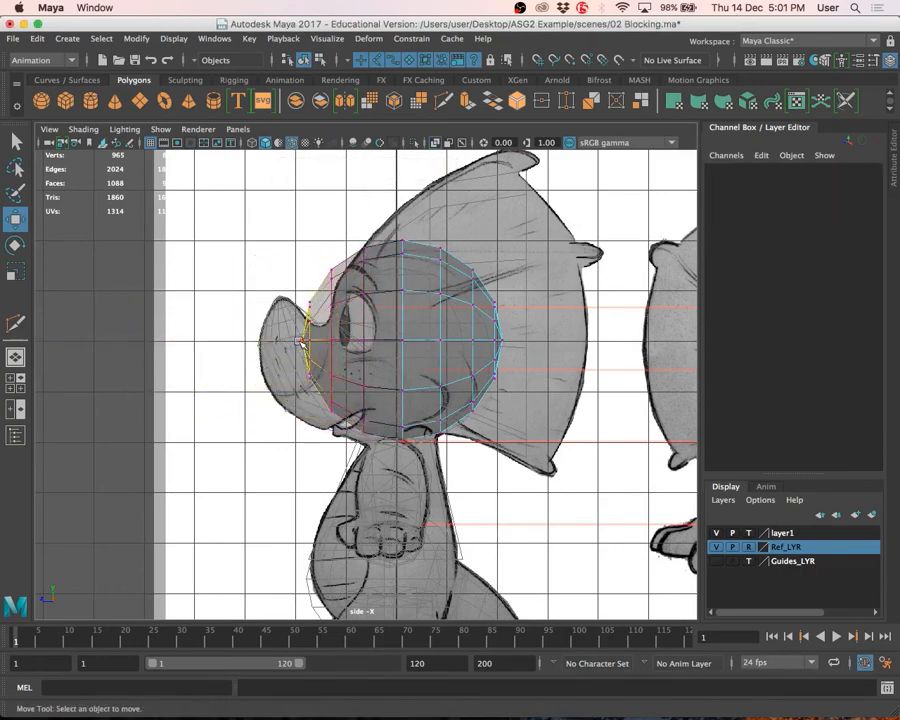
left_click(303, 343)
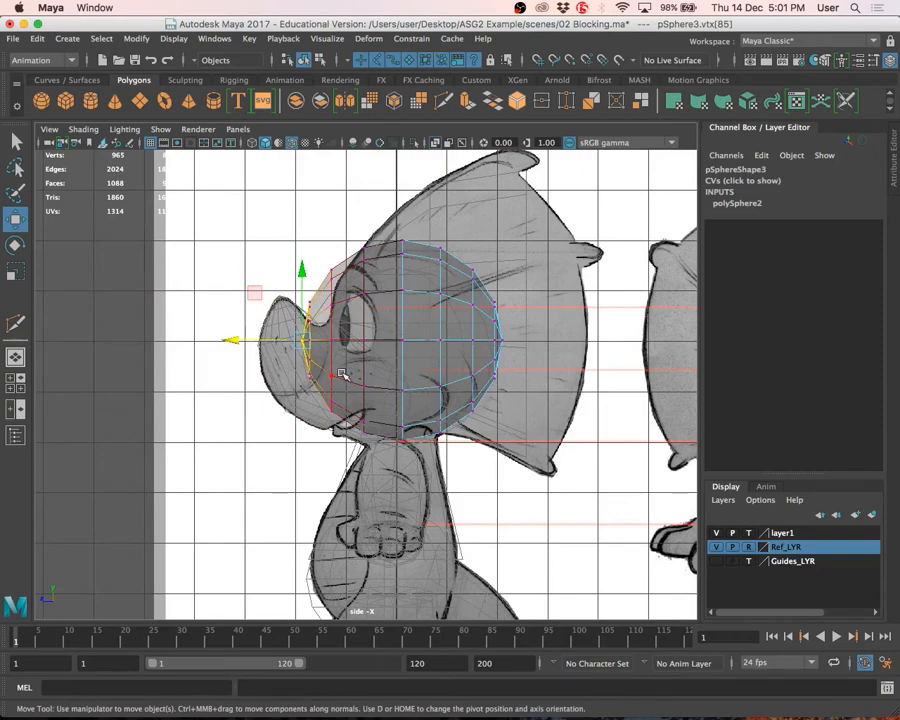
- Try pulling the front tip vertex far forward with a wide soft-selection falloff, and undo it
left_click_drag(341, 372, 457, 381)
left_click_drag(236, 340, 72, 363)
key("b")
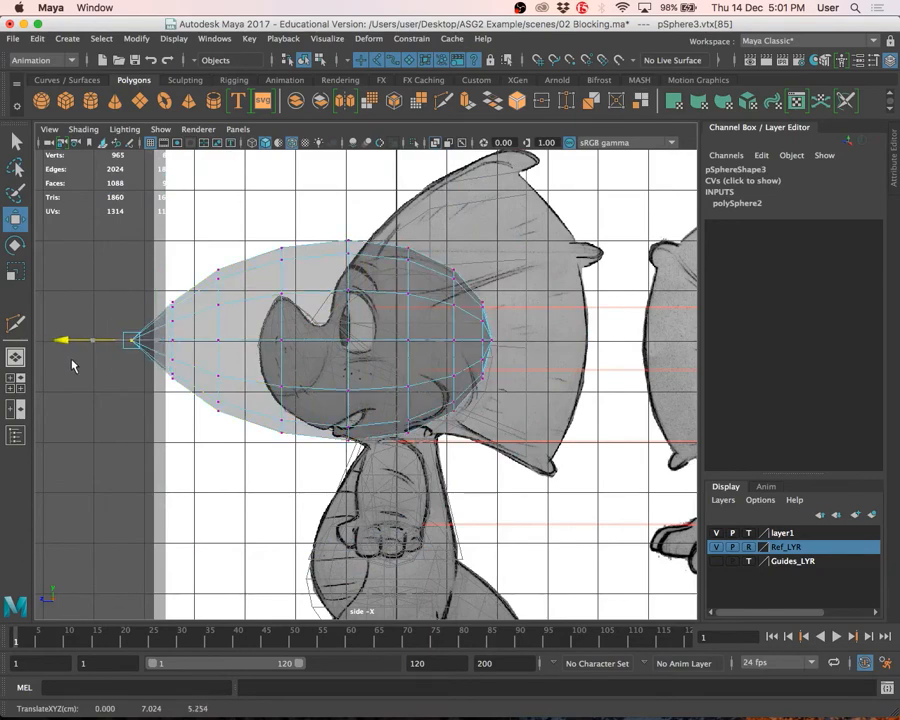
key("super+z")
key("super+z")
key("super+z")
key("super+z")
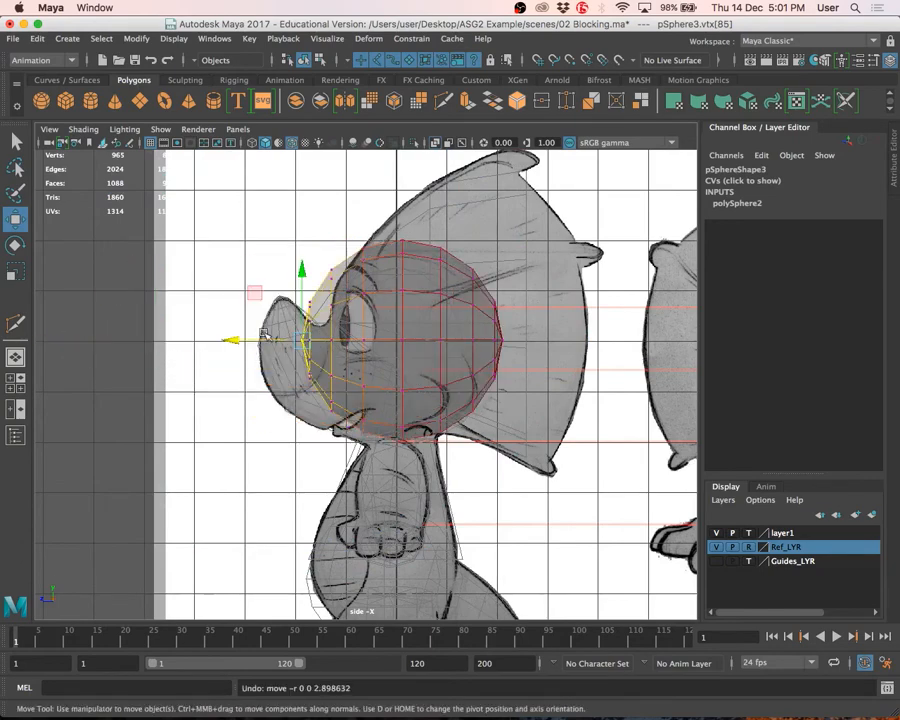
- Scale, rotate and move the soft-selected front of the sphere to fit the snout in the side-view sketch
key("r")
left_click_drag(302, 340, 279, 346)
key("e")
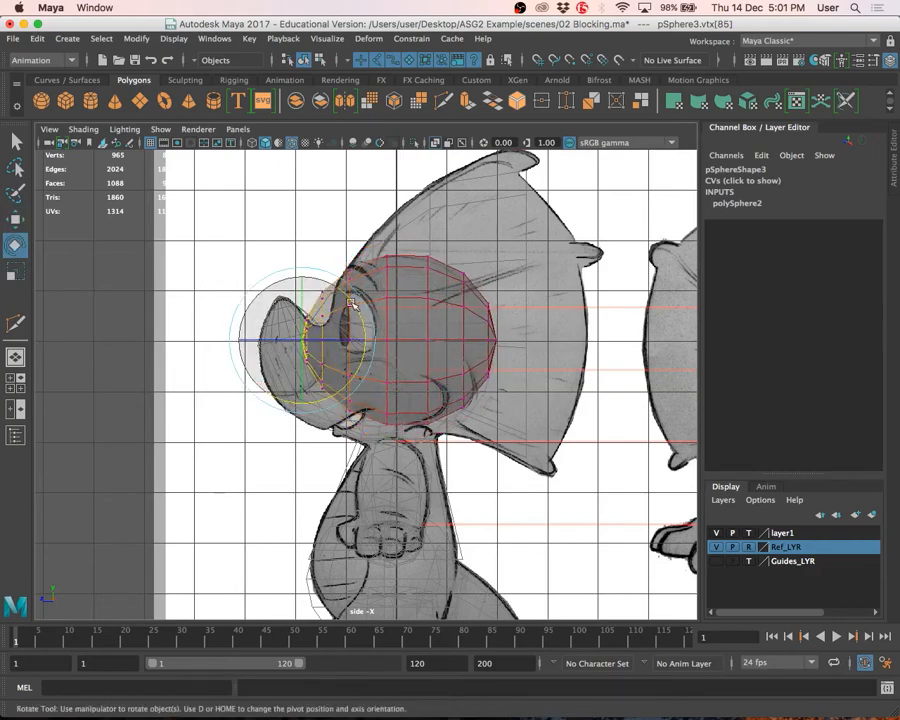
left_click_drag(351, 301, 336, 317)
key("w")
key("e")
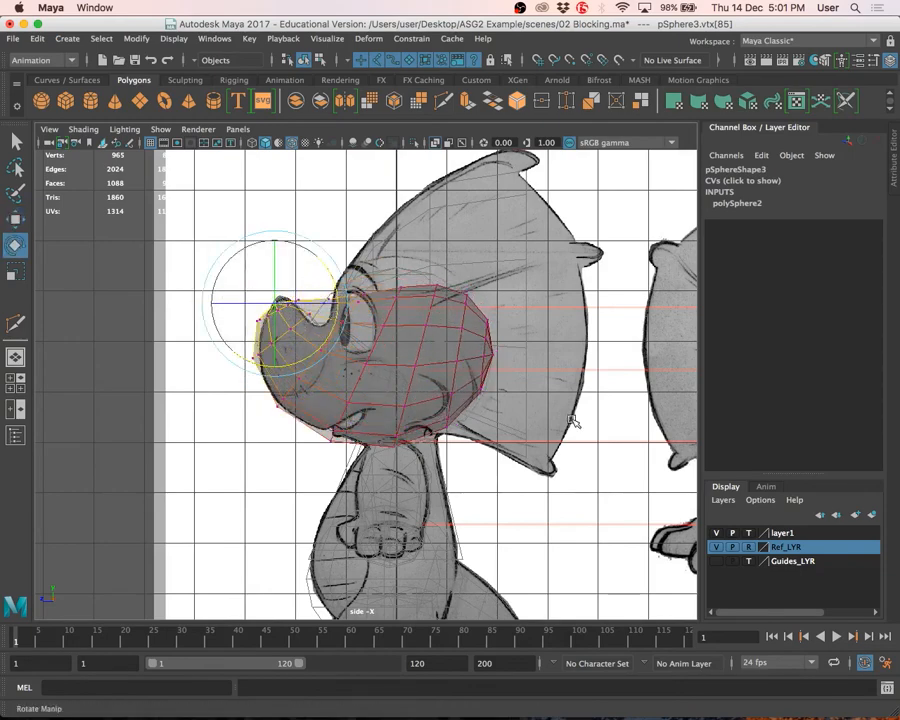
- Select the head's middle edge loop, narrow the soft-selection falloff, and enlarge and raise the loop toward the brow
right_click_drag(402, 300, 409, 283)
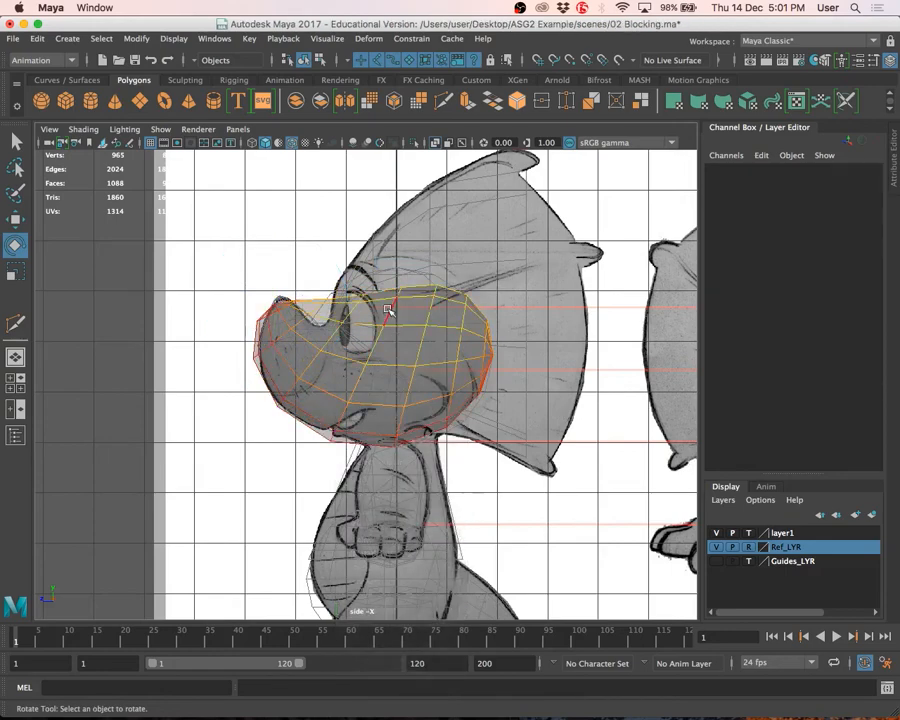
double_click(391, 311)
key("r")
left_click_drag(368, 365, 450, 356)
key("ctrl+z")
key("b")
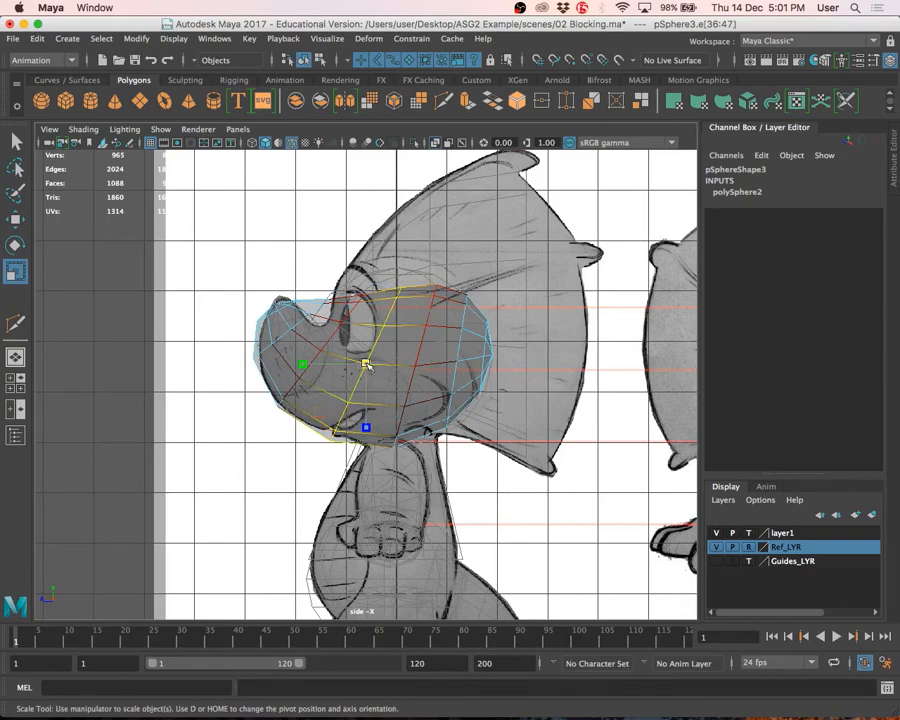
mouse_move(366, 366)
left_mouse_down()
mouse_move(376, 363)
mouse_move(368, 343)
left_mouse_up()
key("w")
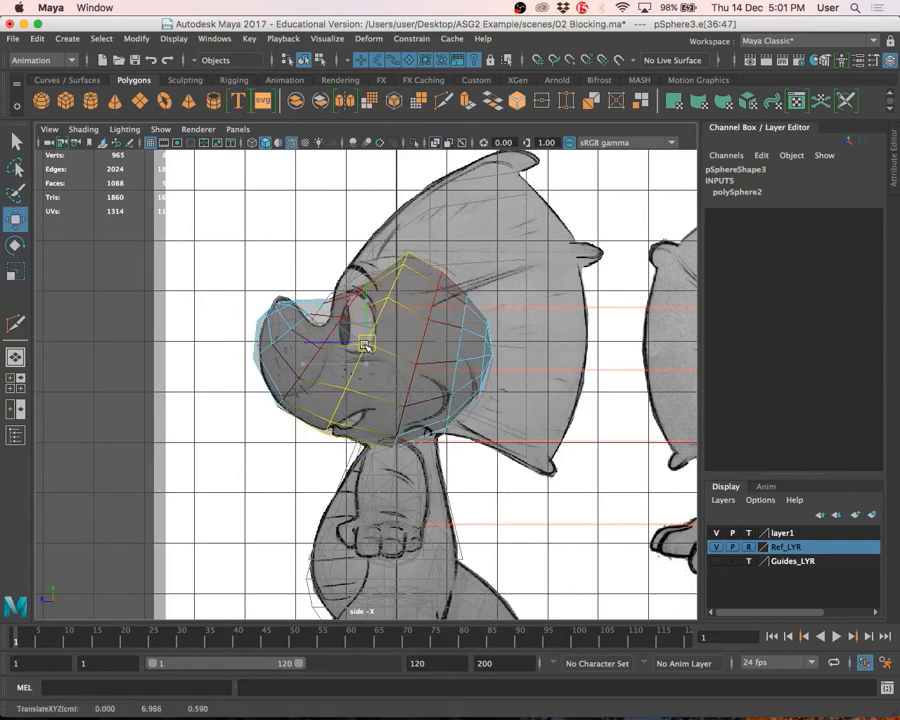
- Adjust the snout-side edge loop's scale and rotate the middle edge loop more upright to follow the forehead
left_click(317, 349)
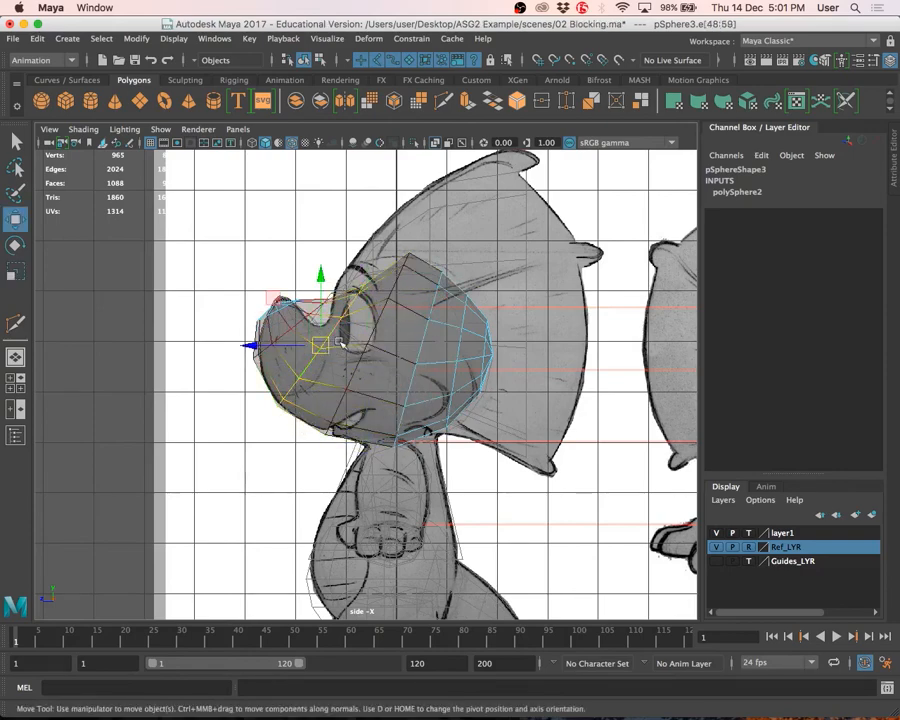
key("r")
mouse_move(320, 345)
left_mouse_down()
mouse_move(336, 342)
mouse_move(314, 351)
left_mouse_up()
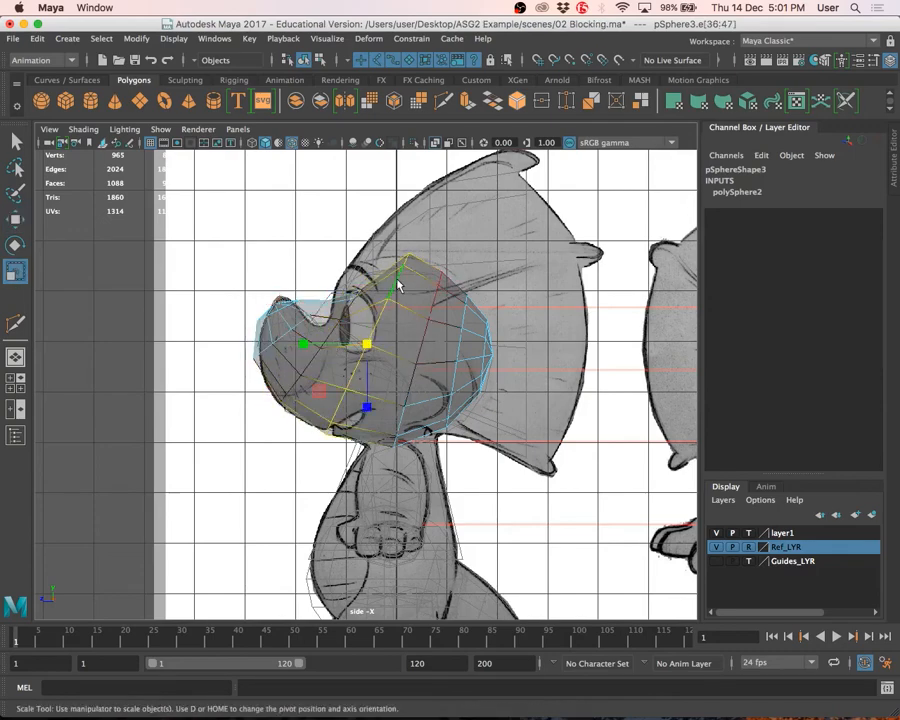
key("e")
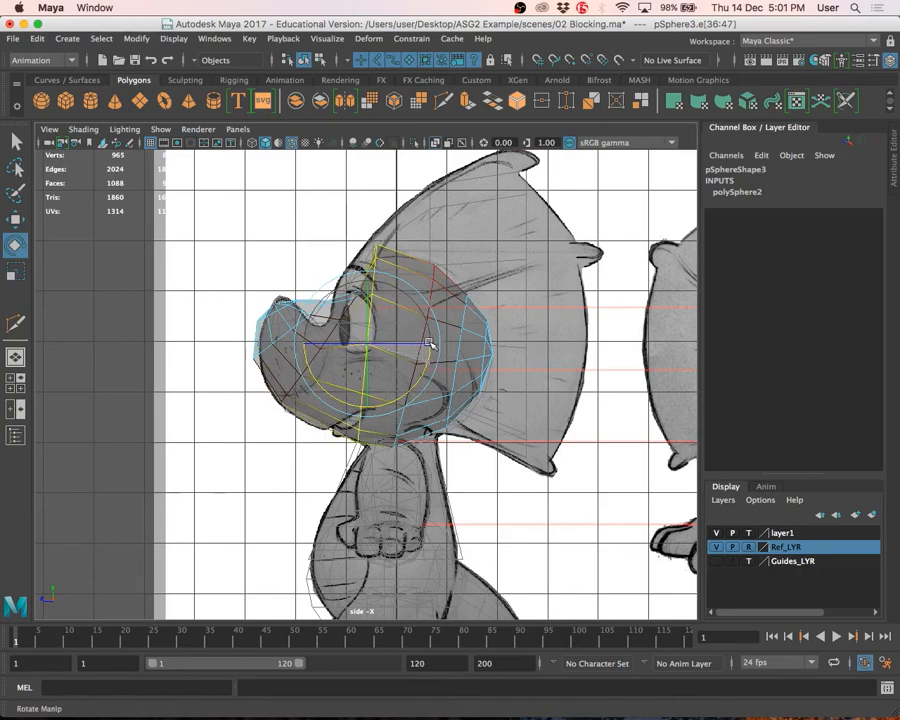
left_click(332, 224)
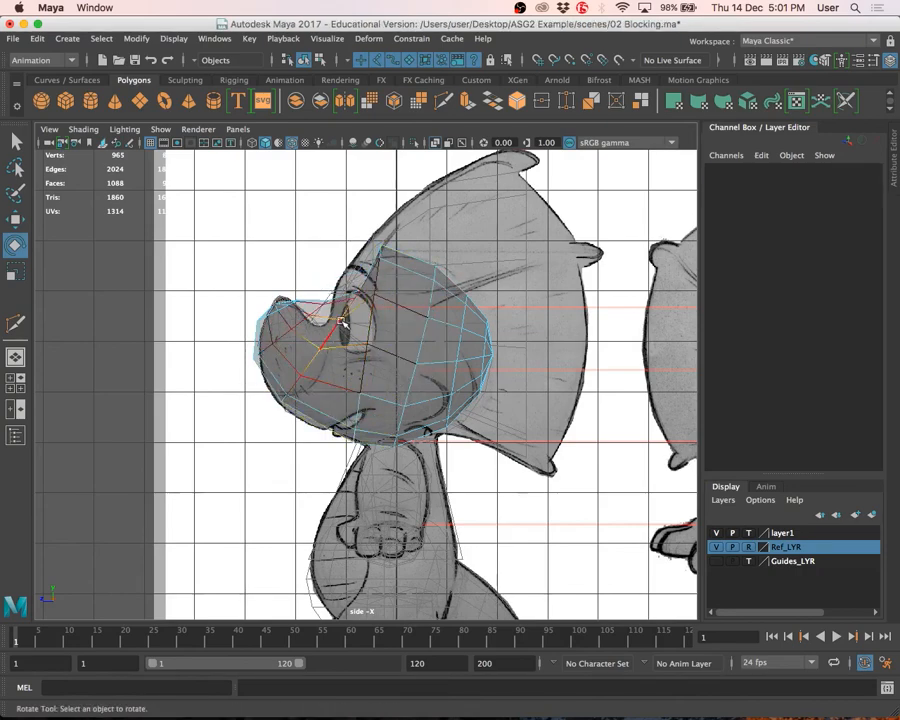
- Move individual vertices along the snout bridge and beside the eye to match the side-view outline, and return to object mode
right_click_drag(342, 306, 270, 306)
left_click(276, 300)
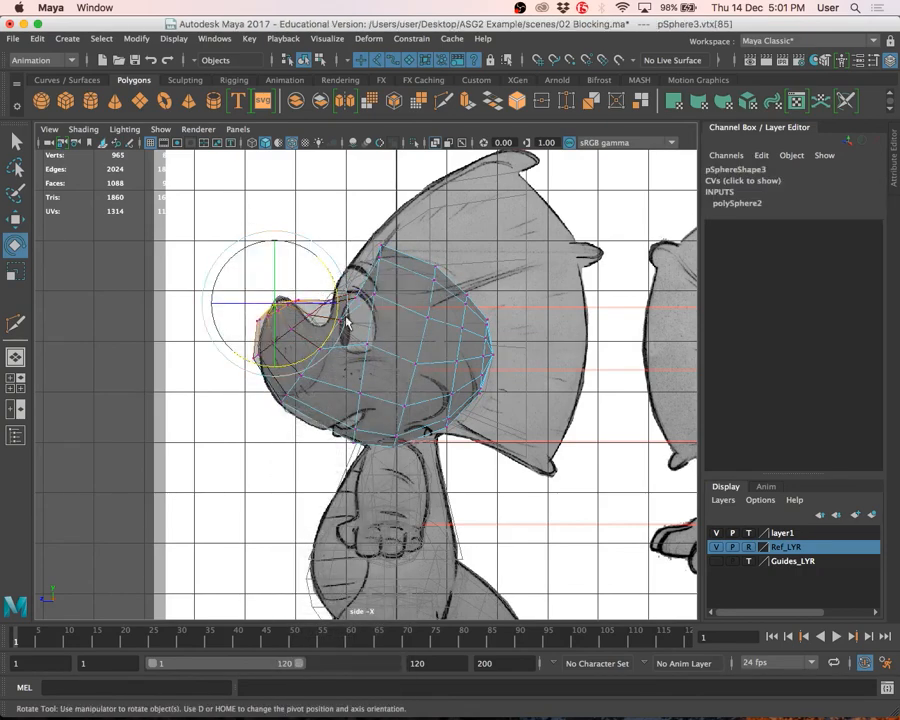
key("q")
scroll(311, 291, "up", 2)
left_click(317, 277)
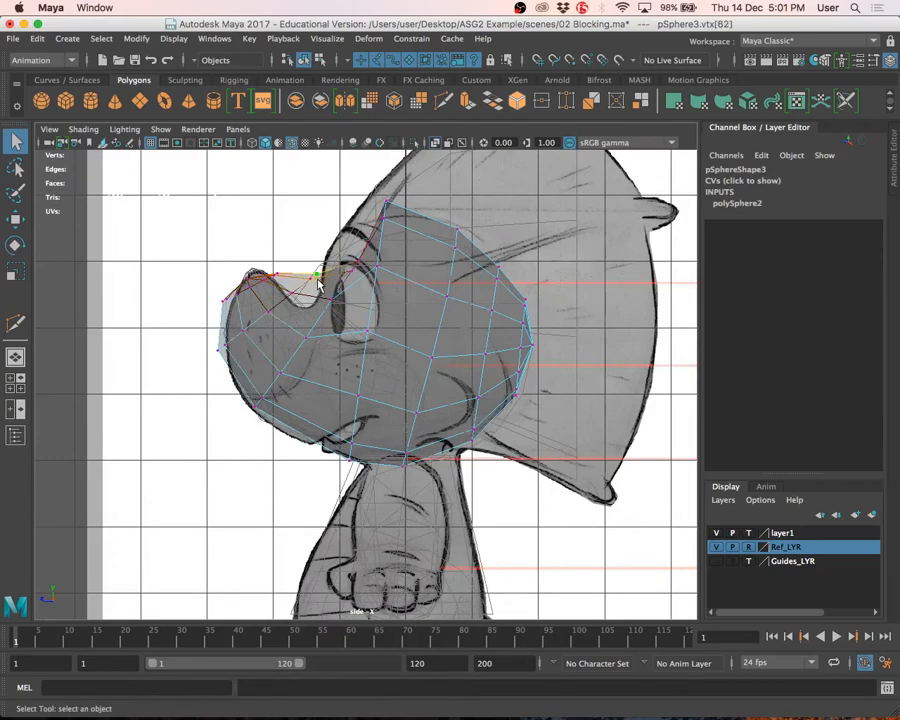
key("w")
left_click_drag(318, 285, 306, 296)
left_click(353, 269)
left_click_drag(355, 267, 376, 266)
left_click(337, 271)
right_click_drag(410, 284, 420, 258)
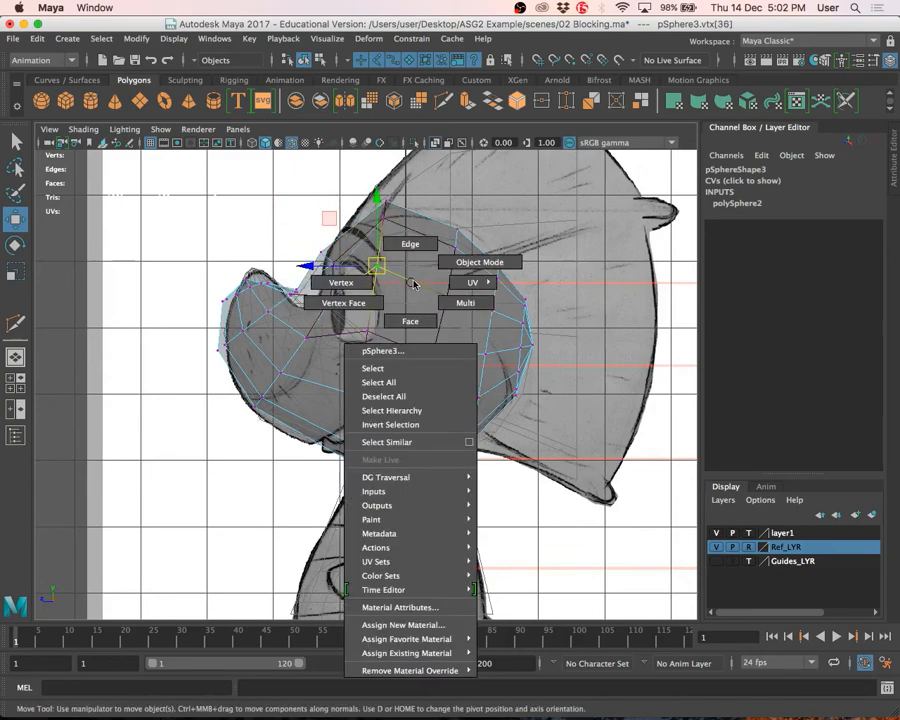
scroll(460, 316, "down", 3)
- Try slicing the head mesh with Multi-Cut from above the forehead down through the jaw
right_click(460, 316, "shift")
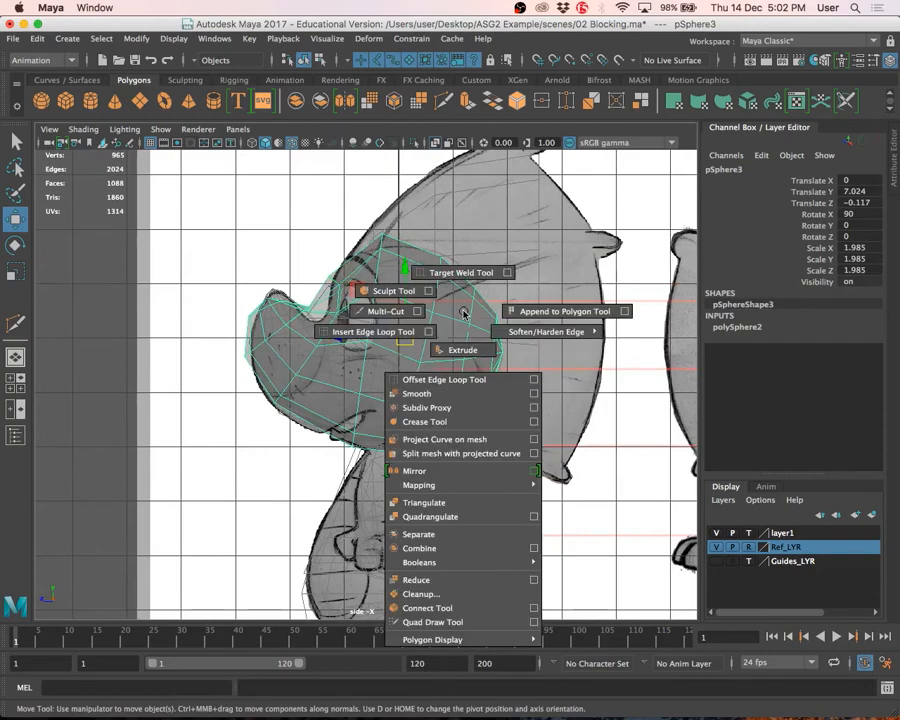
left_click(386, 311)
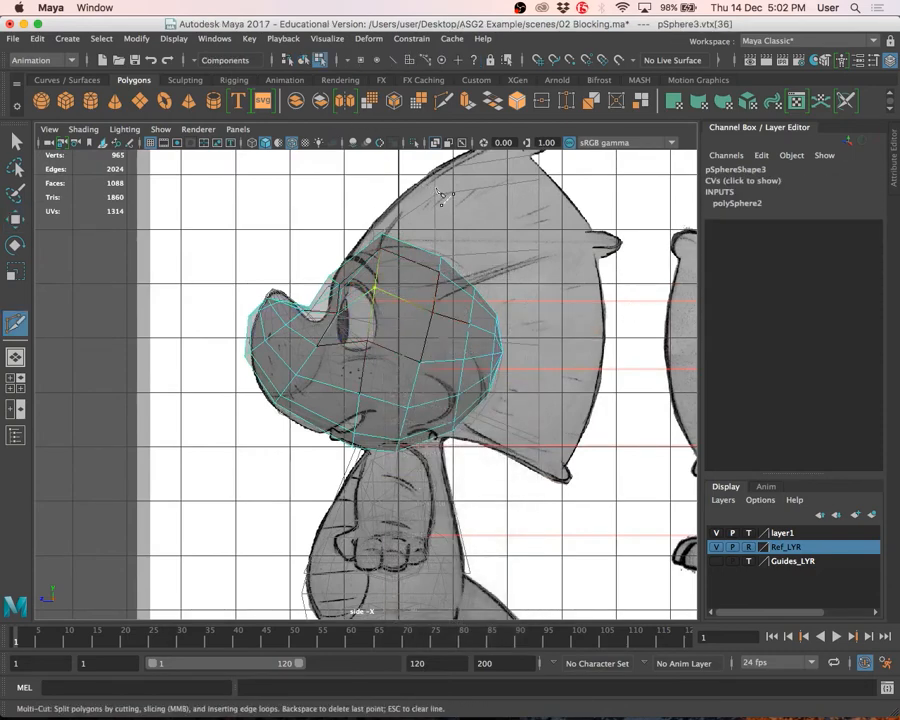
left_click_drag(436, 189, 344, 629)
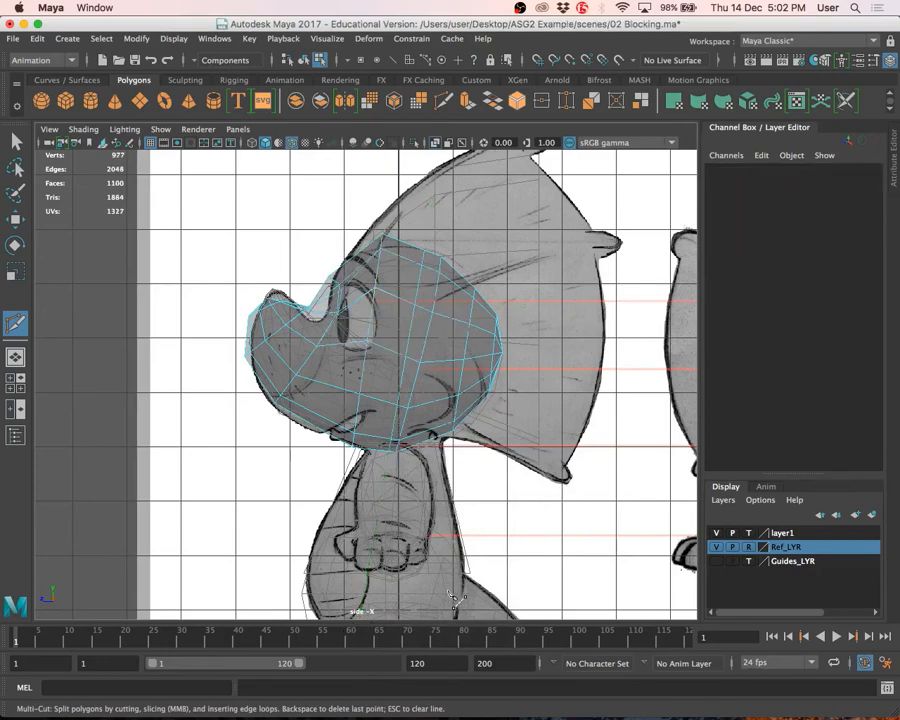
key("z")
key("z")
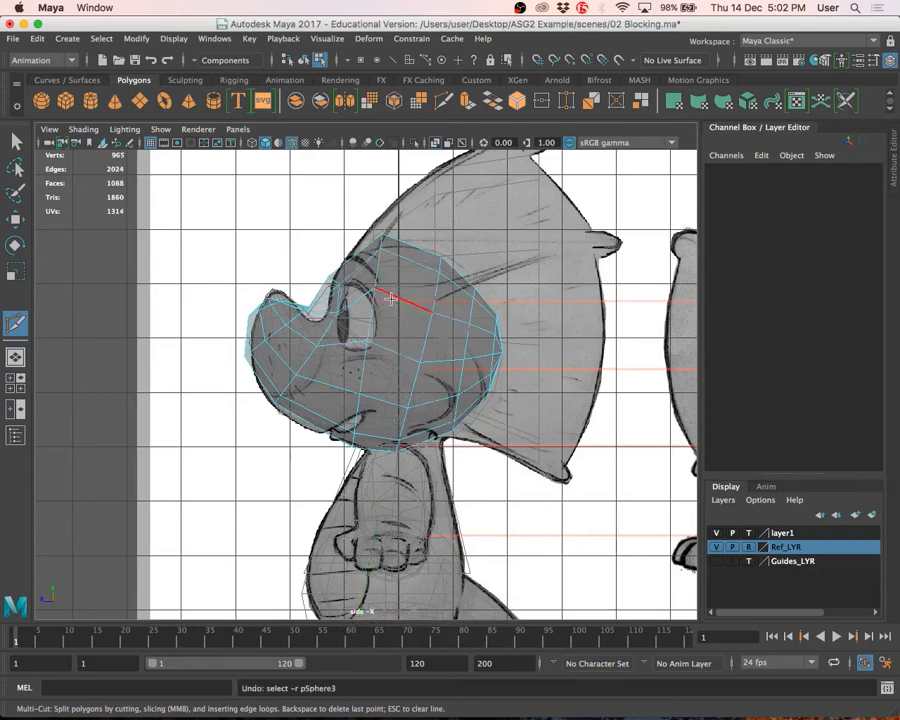
left_click_drag(422, 226, 401, 404)
key("q")
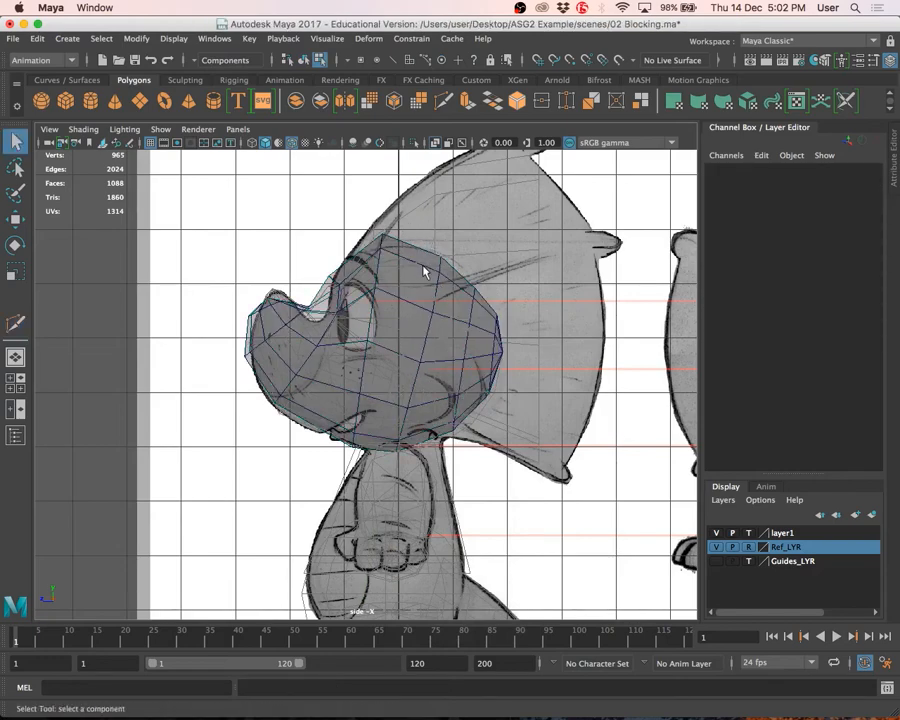
- Slice the head mesh with Multi-Cut along a slanted line from the crown, behind the eye, down past the jaw
right_click_drag(424, 267, 380, 258, "shift")
mouse_move(421, 266)
right_mouse_down()
mouse_move(470, 244)
mouse_move(365, 283)
mouse_move(352, 270)
right_mouse_up()
left_click(428, 274)
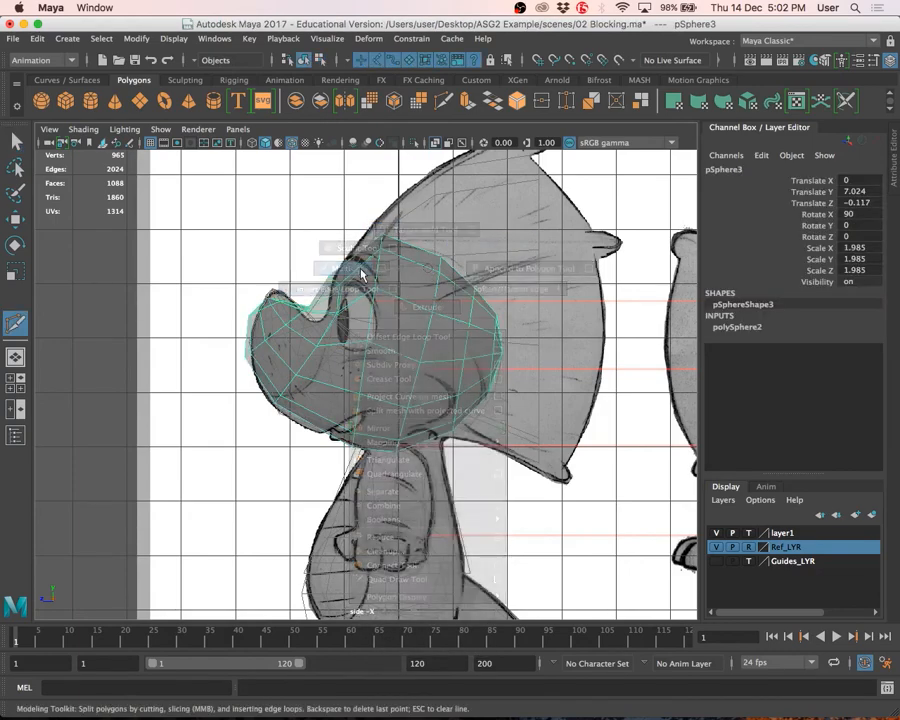
mouse_move(418, 213)
left_mouse_down()
mouse_move(416, 350)
mouse_move(580, 514)
mouse_move(243, 452)
mouse_move(333, 465)
mouse_move(370, 483)
left_mouse_up()
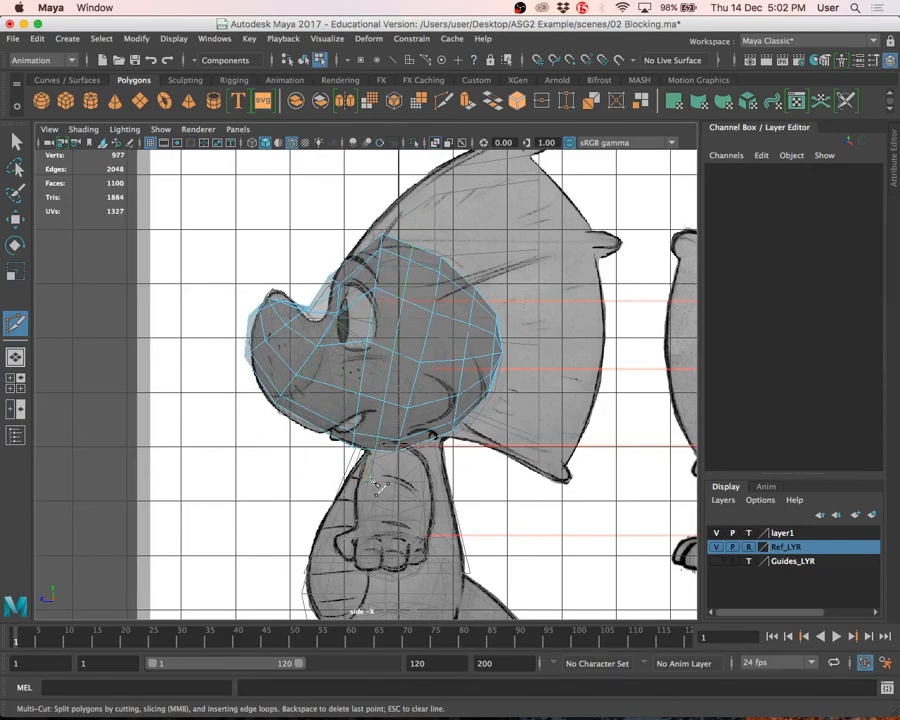
left_click(296, 376)
key("q")
- Put the head back in object mode and examine its cut shape in the front and perspective views
scroll(330, 315, "down", 5)
left_click_drag(365, 313, 380, 330, "alt")
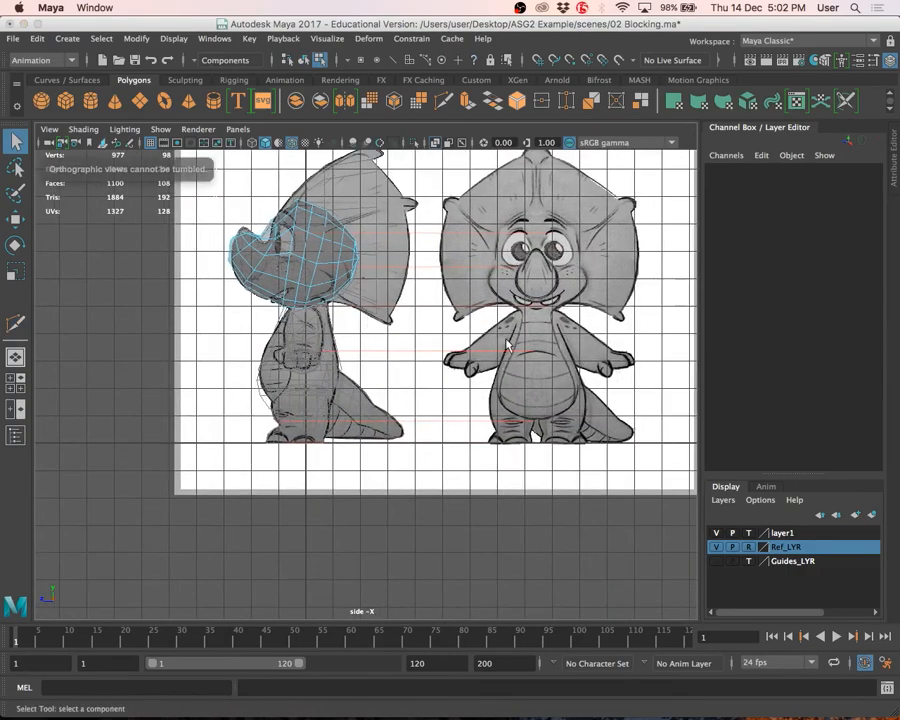
key("space")
key("space")
key("space")
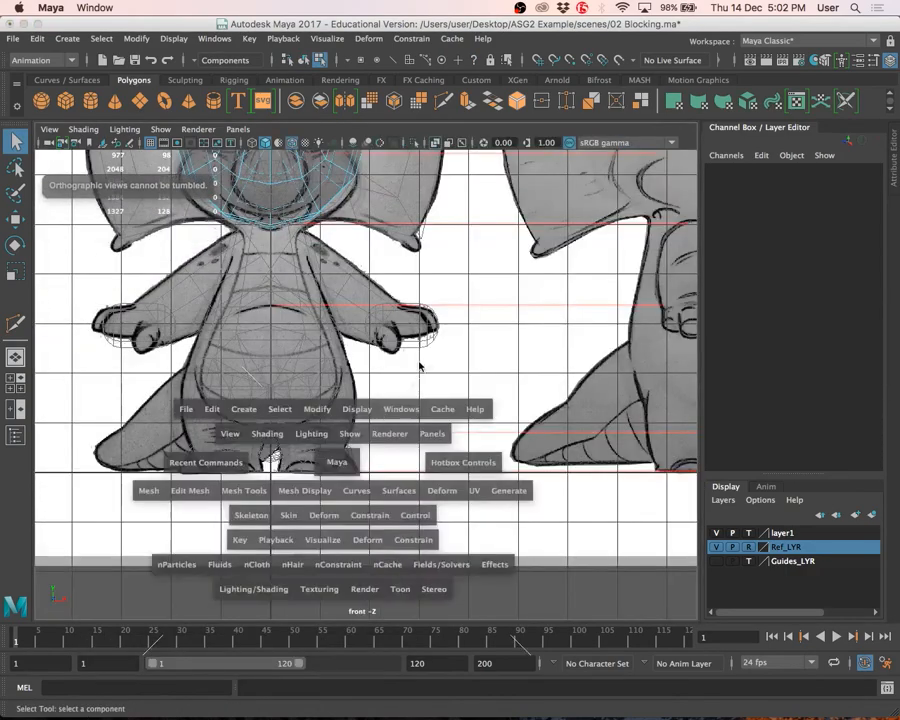
key("space")
scroll(331, 287, "up", 3)
right_click_drag(331, 287, 396, 253)
left_click_drag(396, 253, 364, 440, "alt")
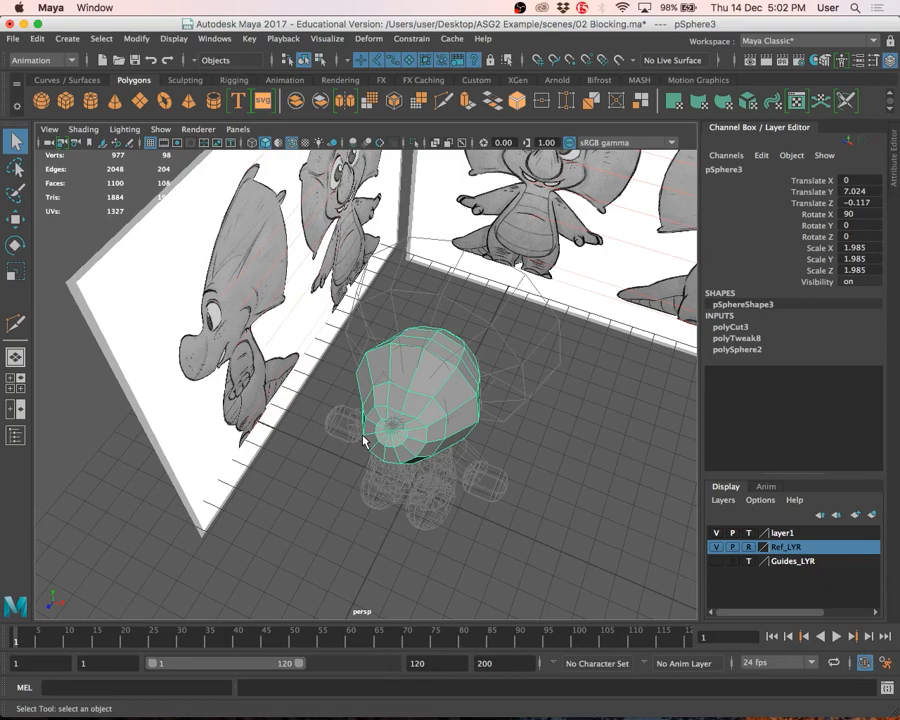
- Turn off templating on layer1 to display the blocking shaded, keeping the Ref_LYR reference images visible
left_click(716, 547)
left_click(716, 547)
left_click(720, 565)
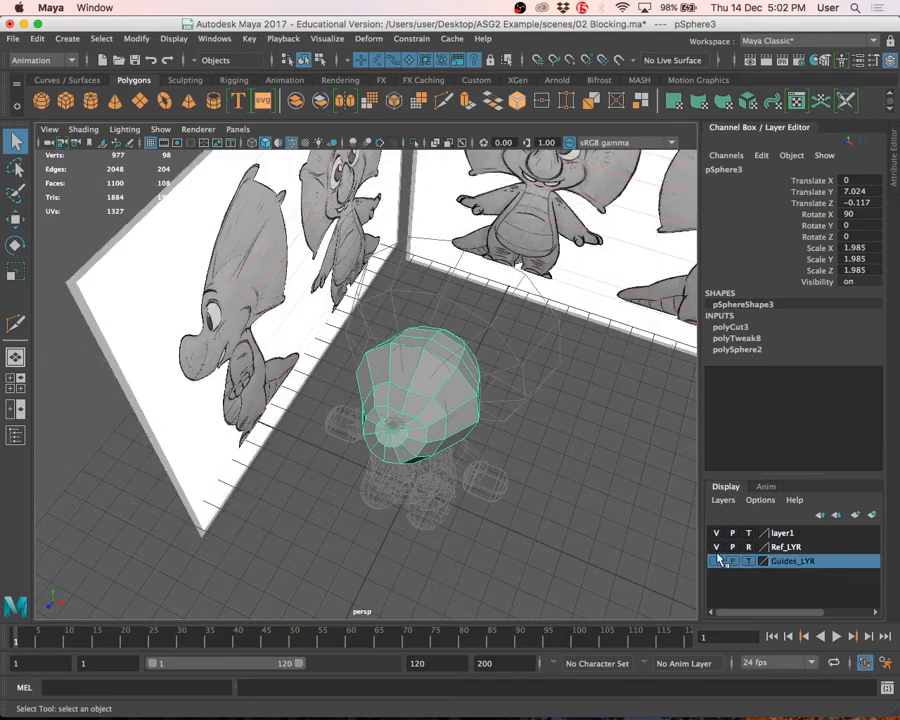
left_click(716, 547)
left_click(716, 547)
left_click(748, 533)
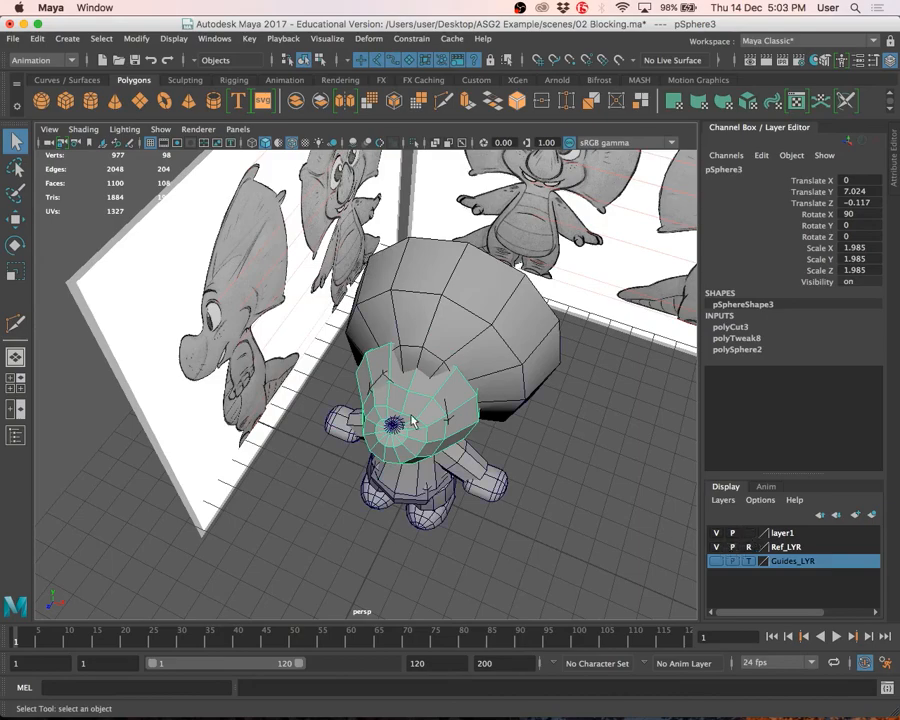
- Examine how the blocking's arm cylinder meets the torso and the hand in the perspective view
left_click(528, 478)
scroll(505, 450, "up", 5)
middle_click_drag(484, 432, 356, 265, "alt")
scroll(497, 400, "up", 2)
left_click_drag(498, 400, 388, 309, "alt")
left_click(402, 268)
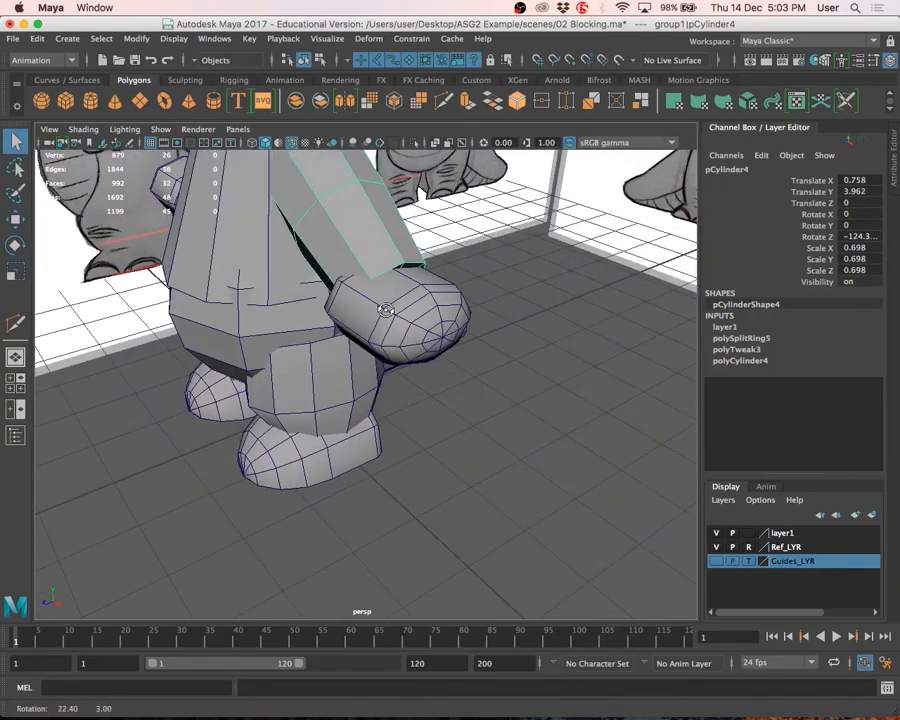
middle_click_drag(382, 316, 361, 320, "alt")
mouse_move(361, 320)
left_mouse_down("alt")
mouse_move(388, 426)
mouse_move(352, 328)
left_mouse_up("alt")
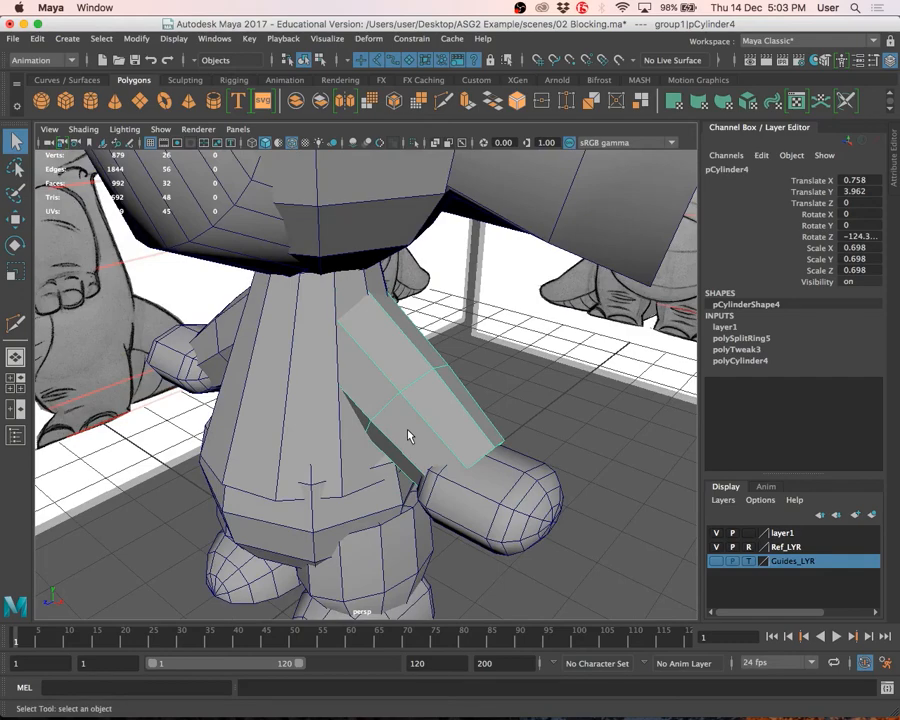
left_click(289, 424)
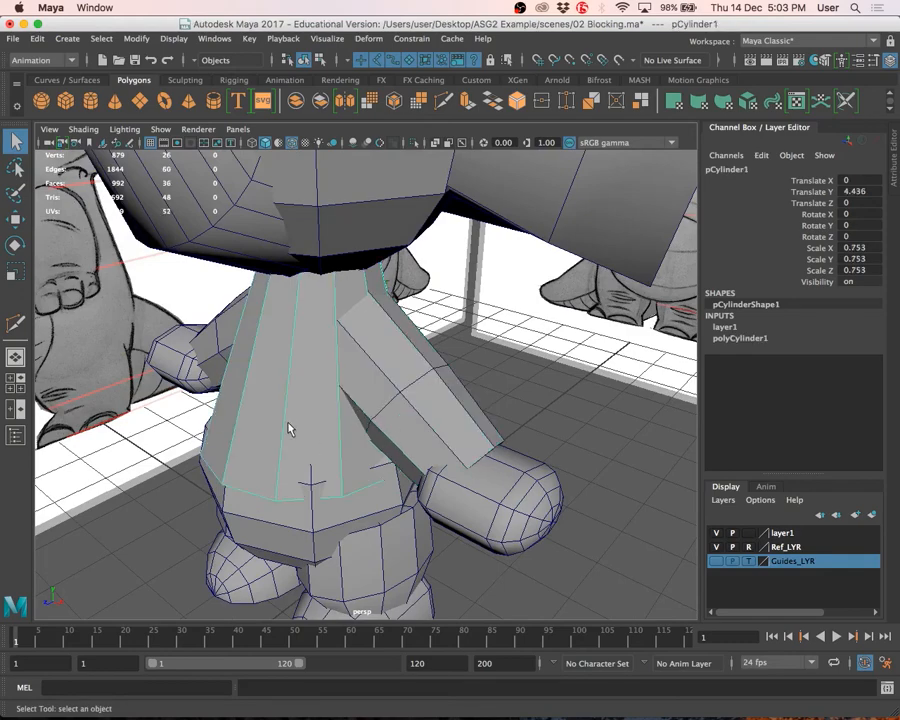
left_click(424, 410)
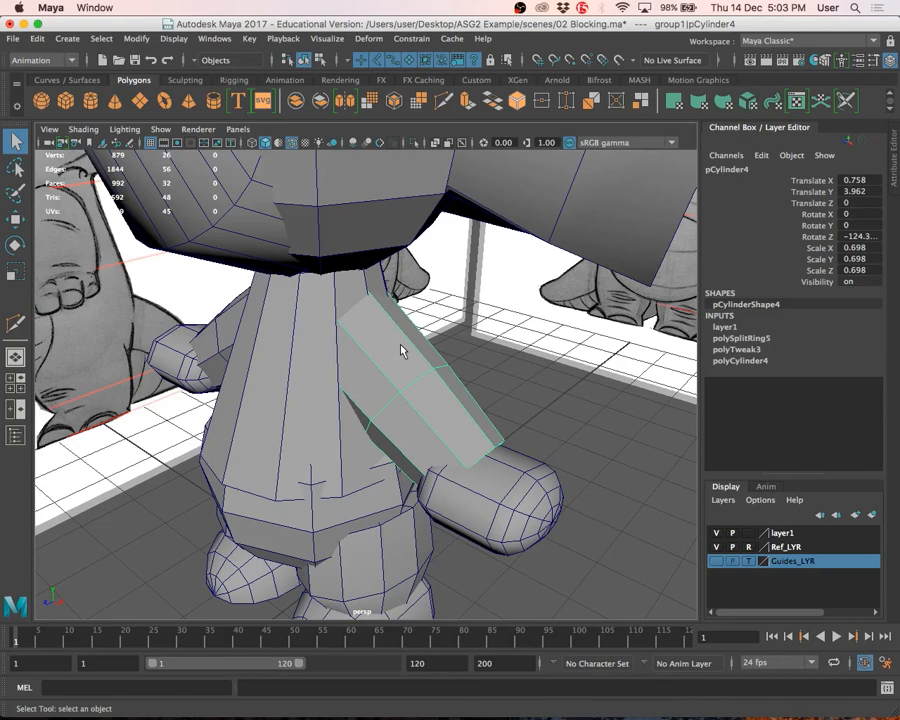
- Switch to the Additional Modelling Tools note in TextEdit, enlarge its window and highlight the list of three tools
mouse_move(690, 705)
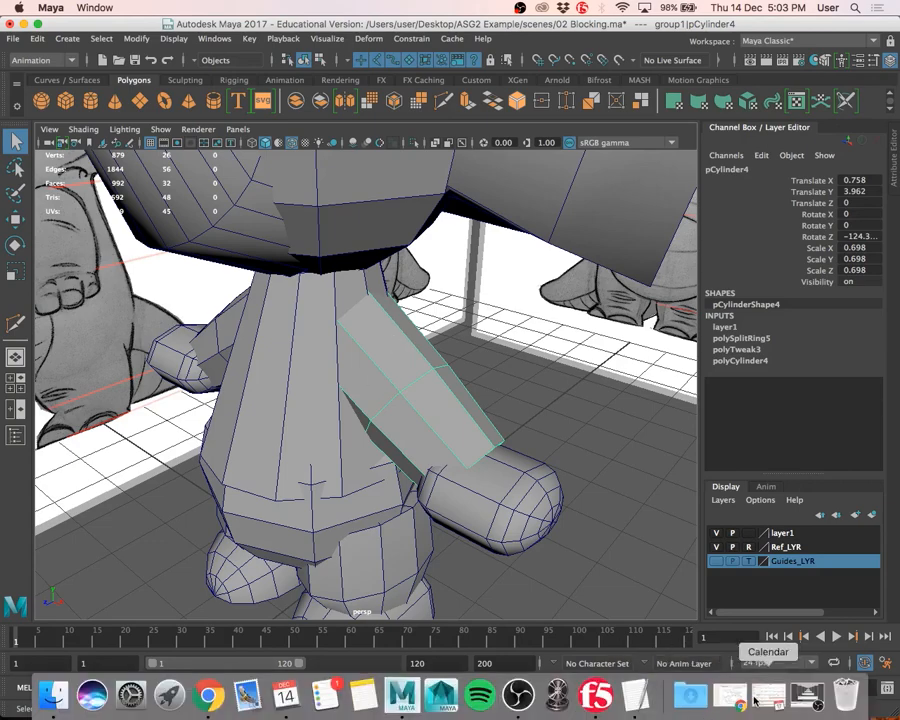
left_click(640, 698)
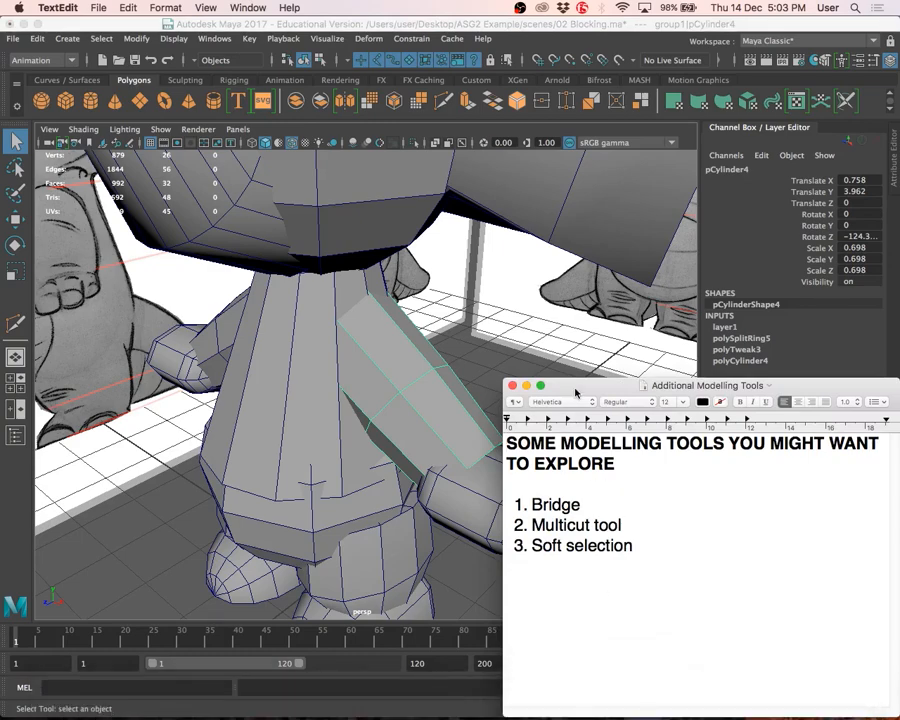
left_click_drag(580, 386, 438, 131)
left_click_drag(363, 457, 186, 619)
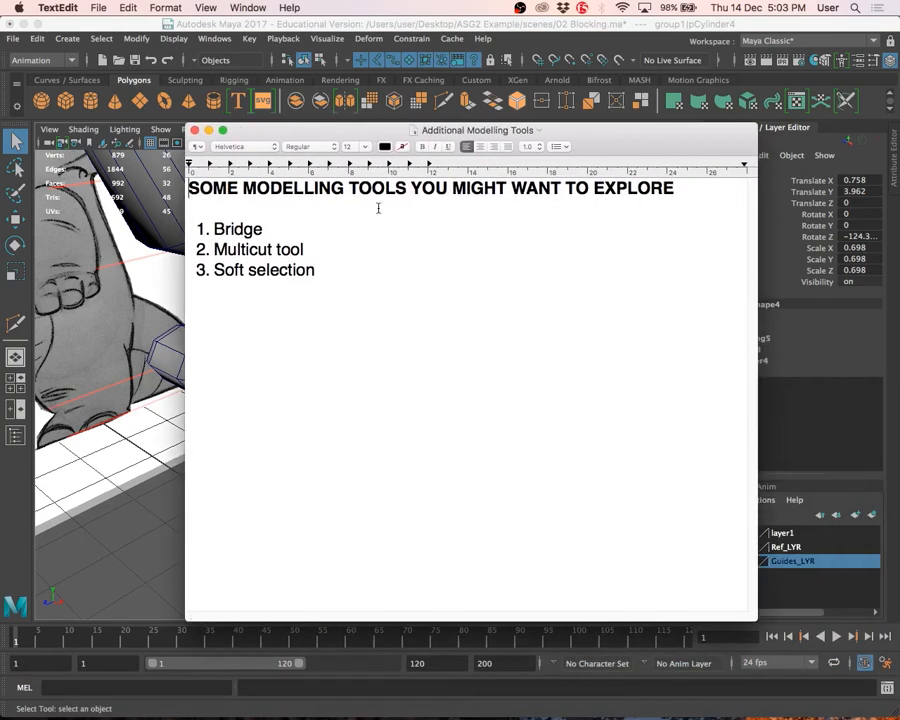
left_click_drag(317, 274, 156, 218)
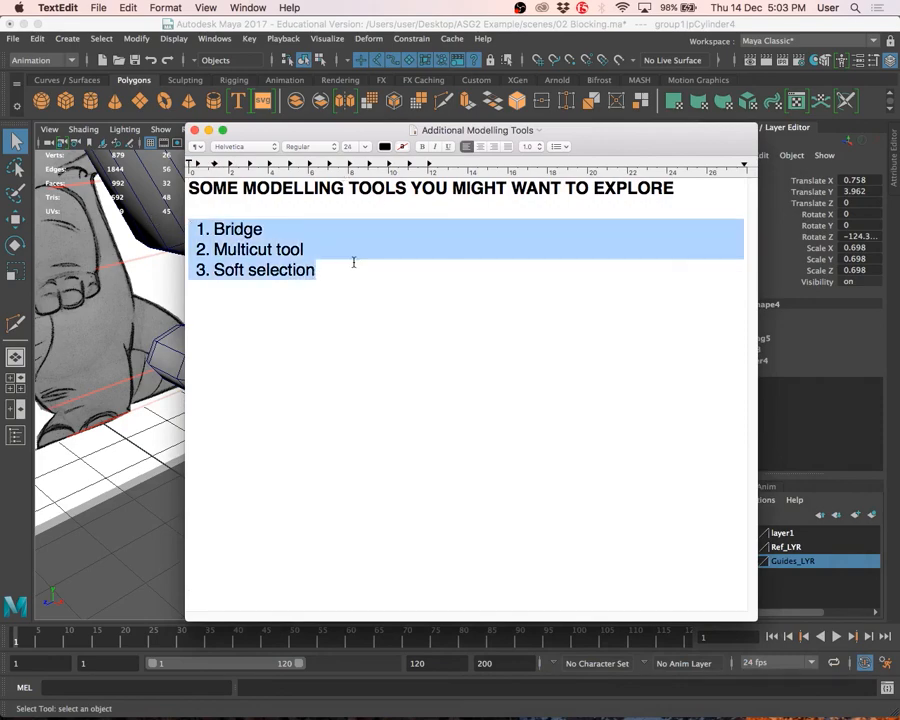